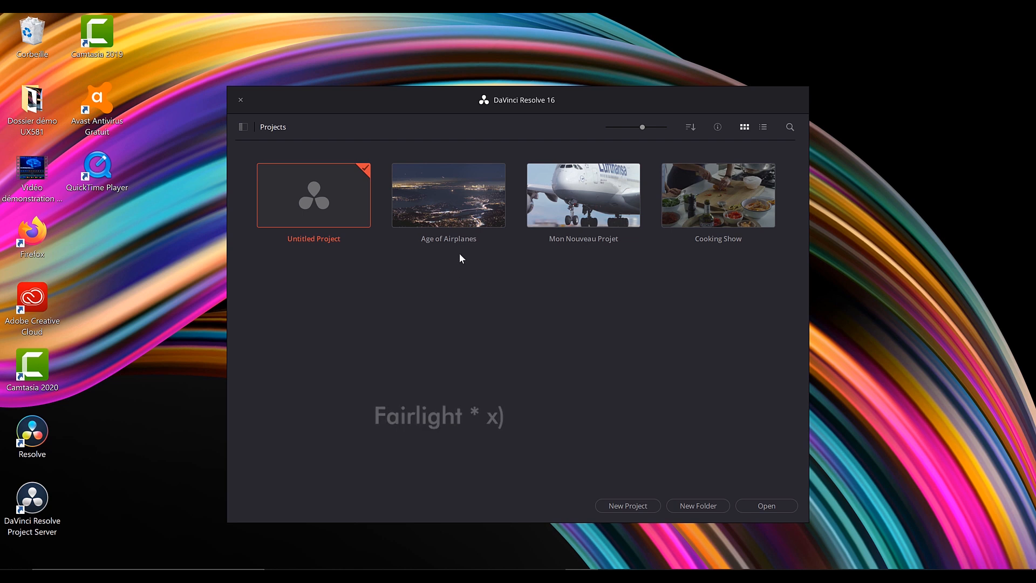
Open the Age of Airplanes project and load the 05 Fairlight Rough Cut timeline from the Rough Cuts bin
double_click(453, 225)
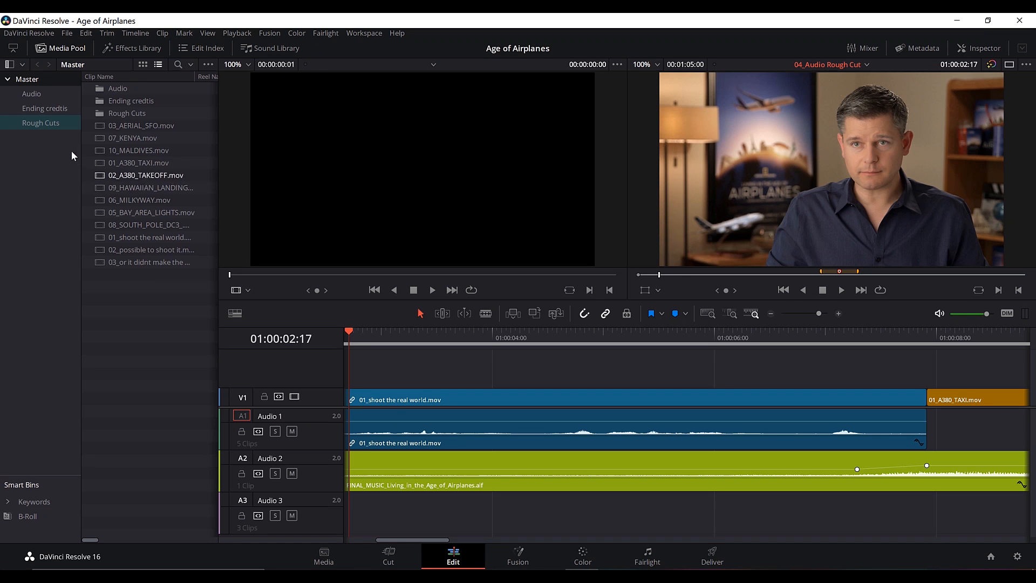
click(55, 127)
click(106, 134)
double_click(108, 137)
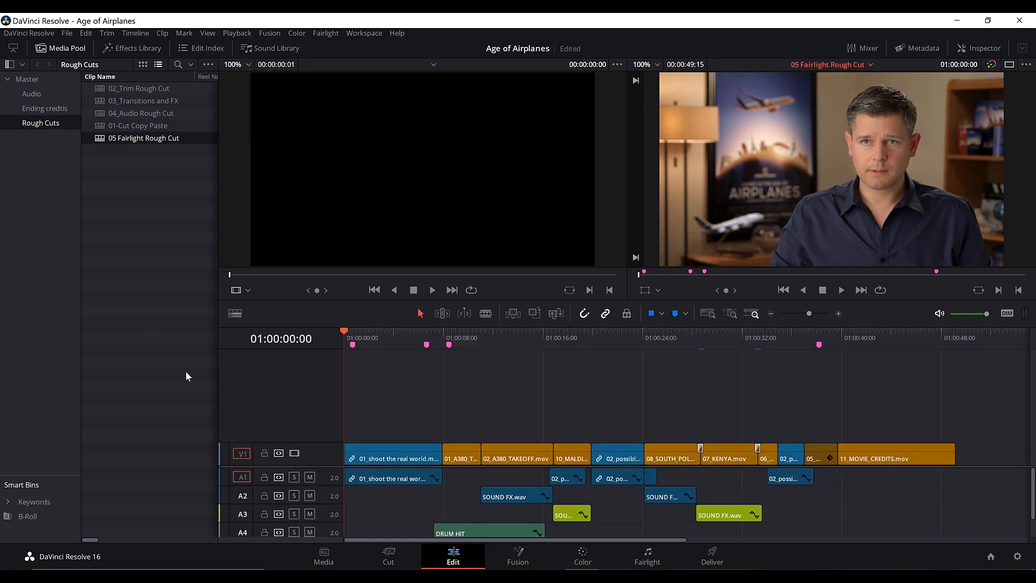
Switch to the Fairlight page and widen the mixer to show all five audio tracks and the main output
click(646, 556)
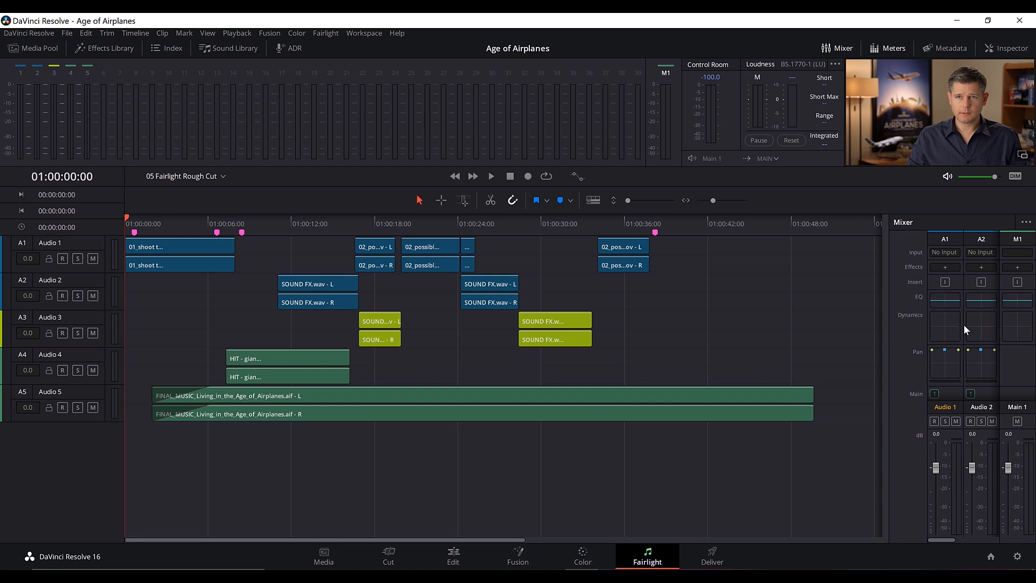
drag(889, 302, 769, 313)
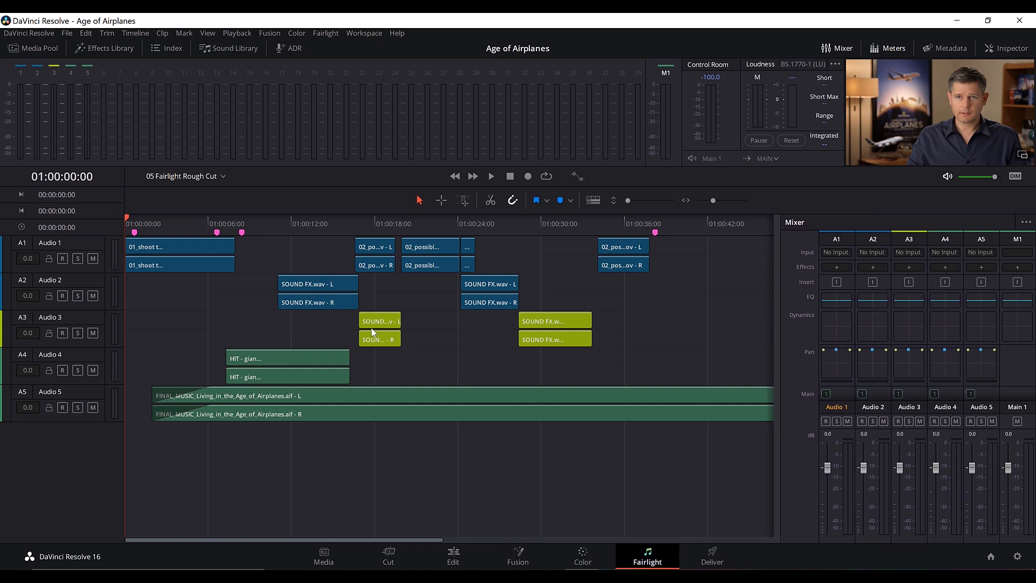
drag(371, 328, 347, 327)
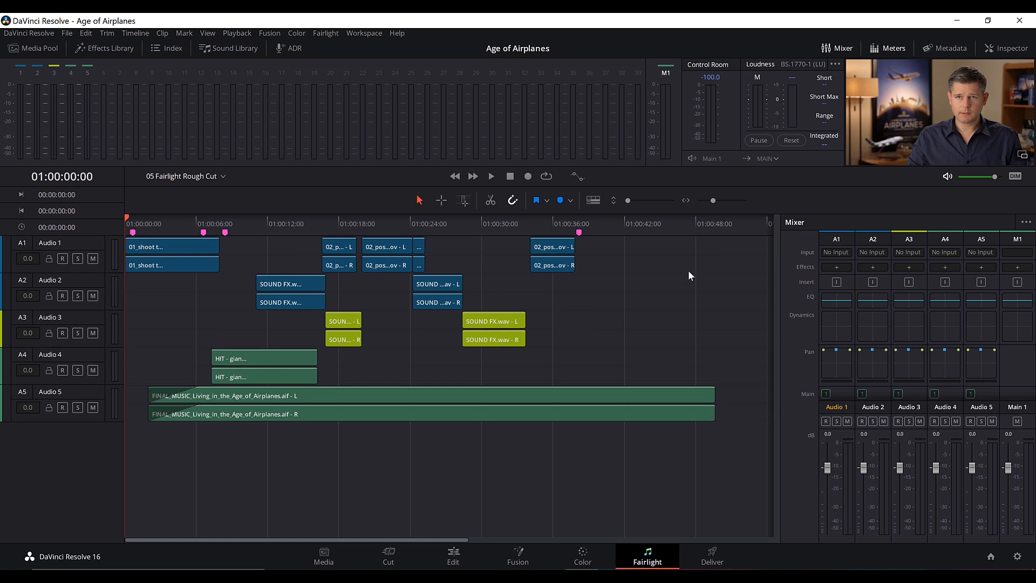
Hide the mixer and the meters and show both again
click(850, 49)
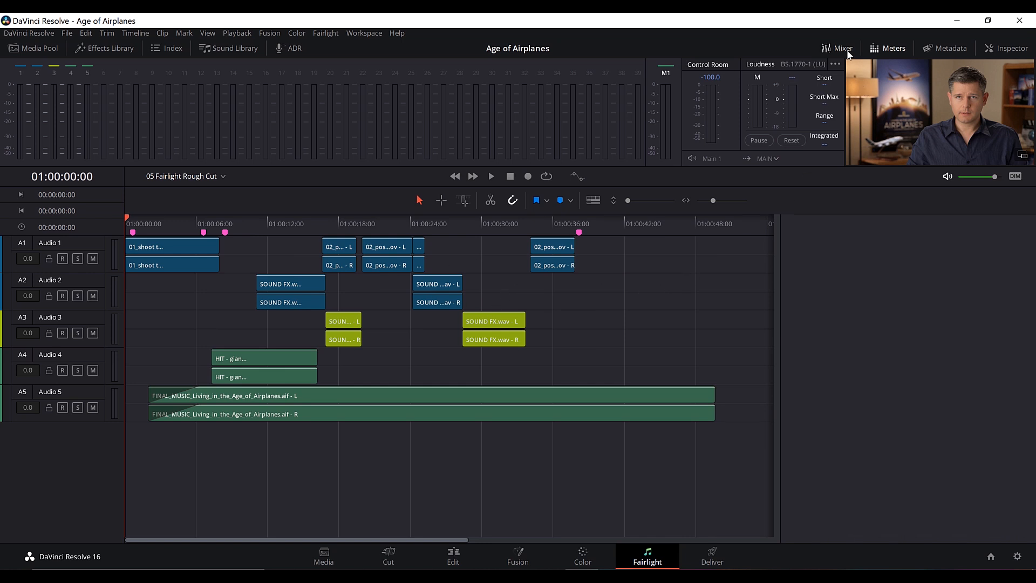
click(877, 48)
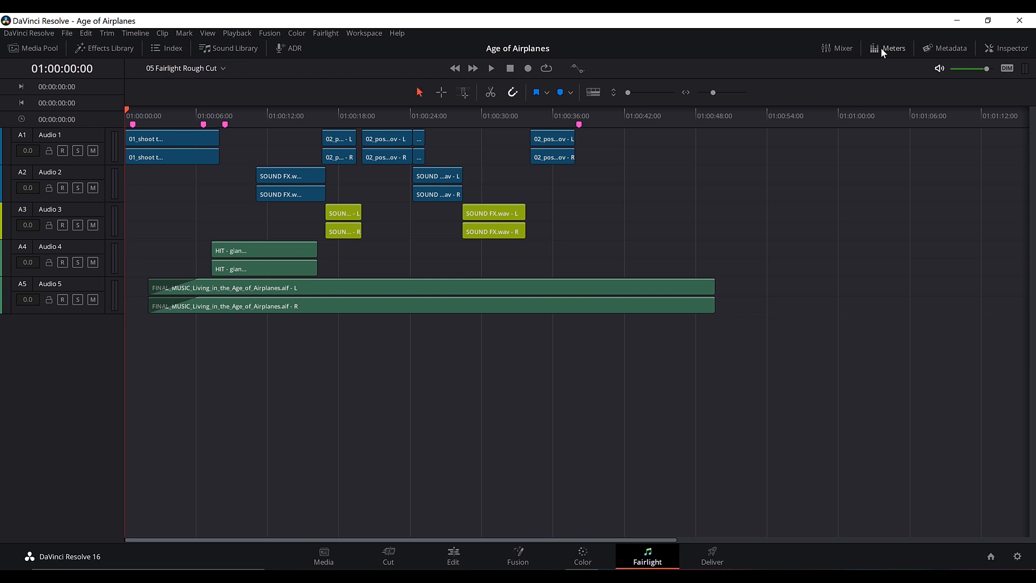
click(881, 48)
click(838, 48)
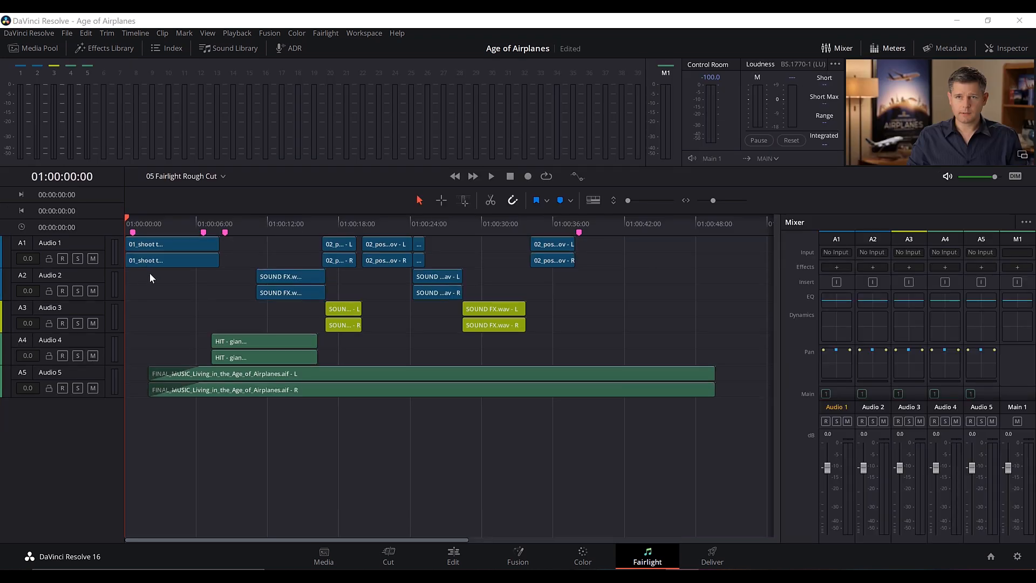
Play the timeline from its start to check the track and loudness meters, keeping the whole timeline in view
drag(176, 223, 79, 224)
key(space)
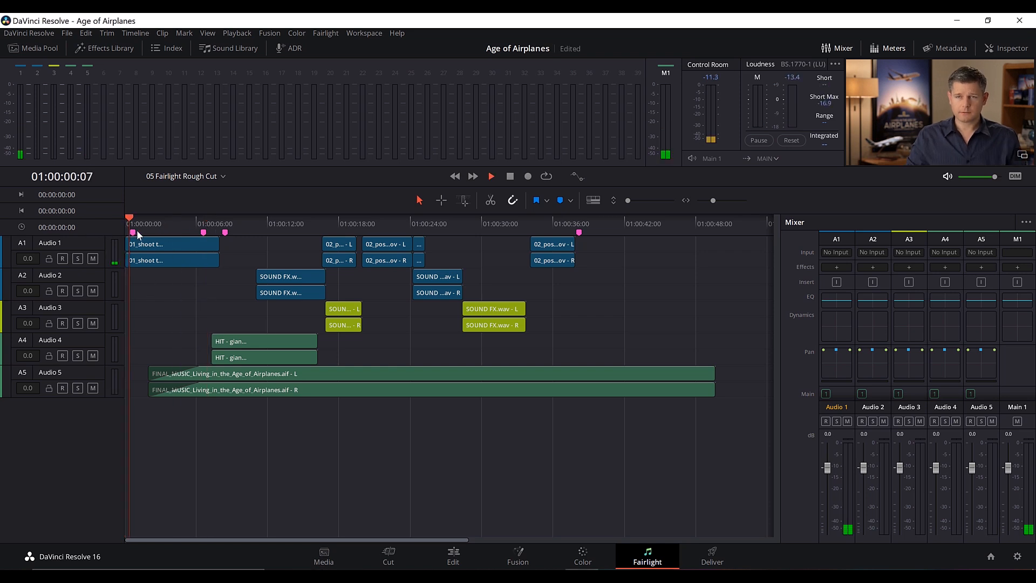
key(Home)
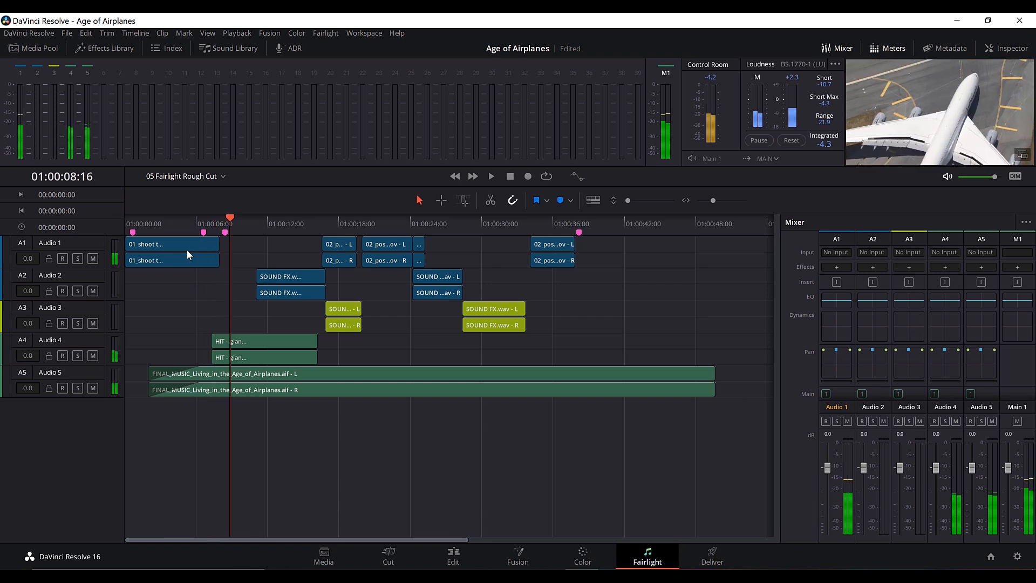
key(j)
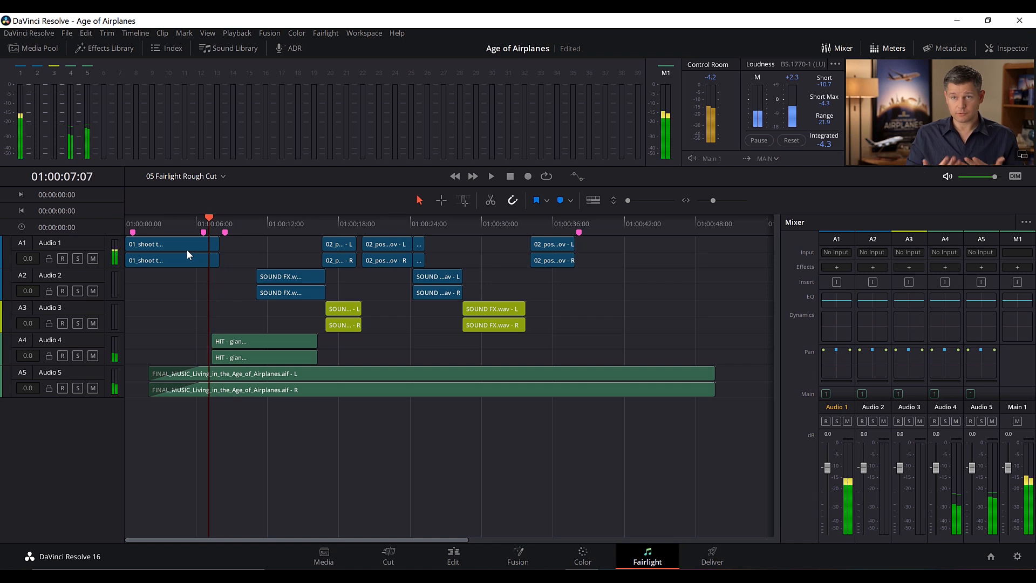
key(k)
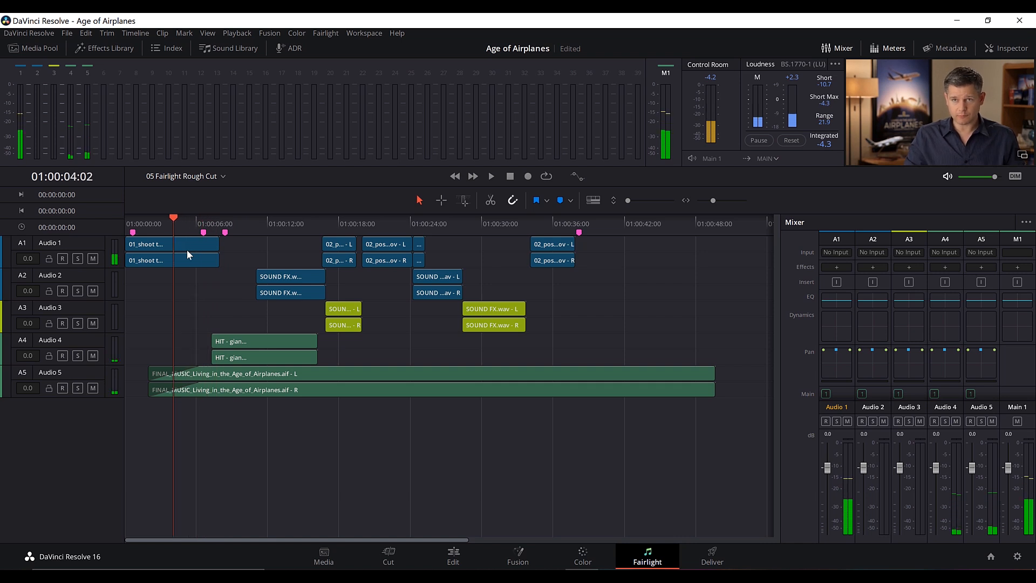
scroll(207, 299, up, 5)
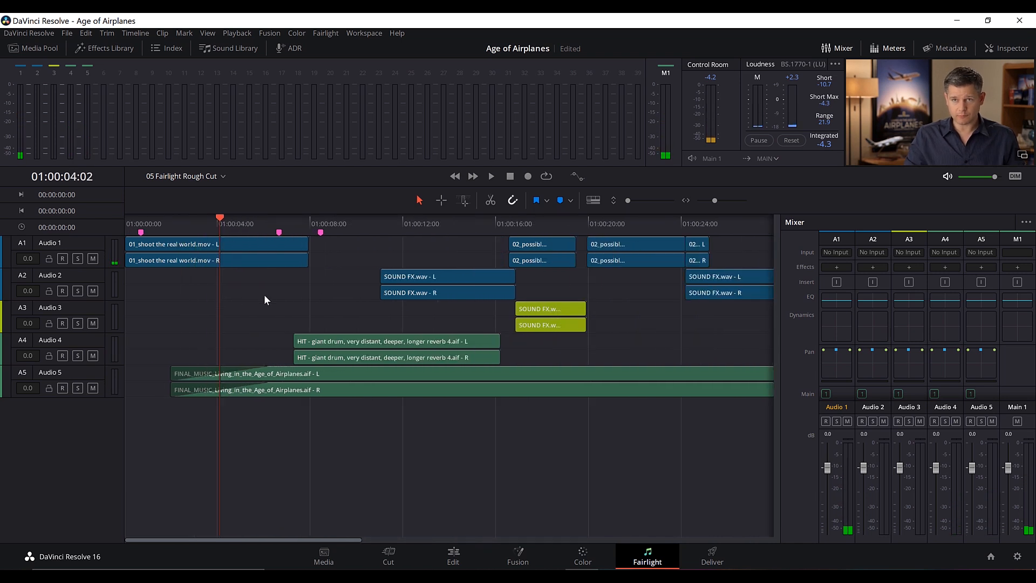
key(shift+z)
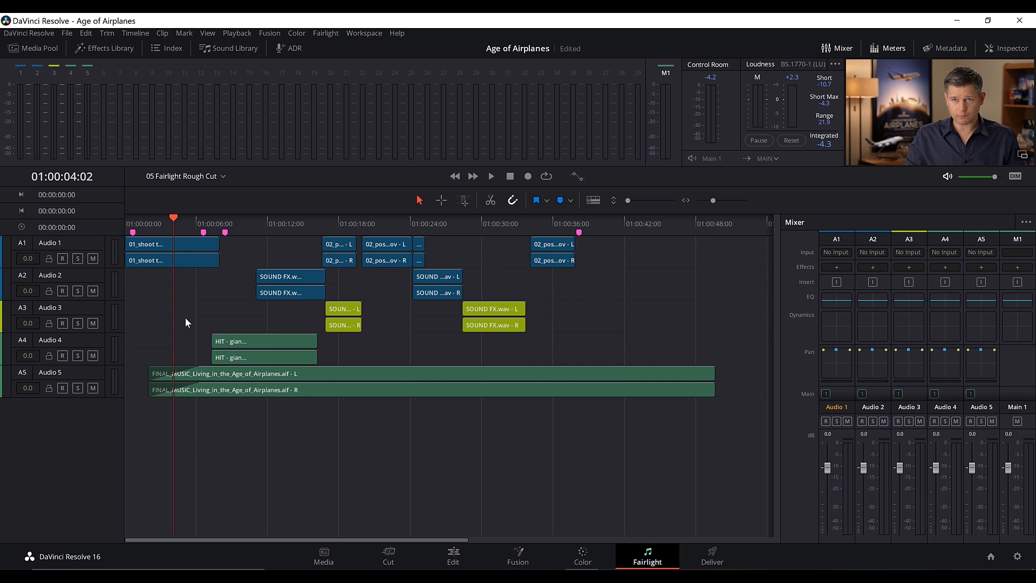
Increase the height of the audio tracks until the waveforms and the clip details in the track headers show
click(92, 291)
scroll(97, 280, up, 2)
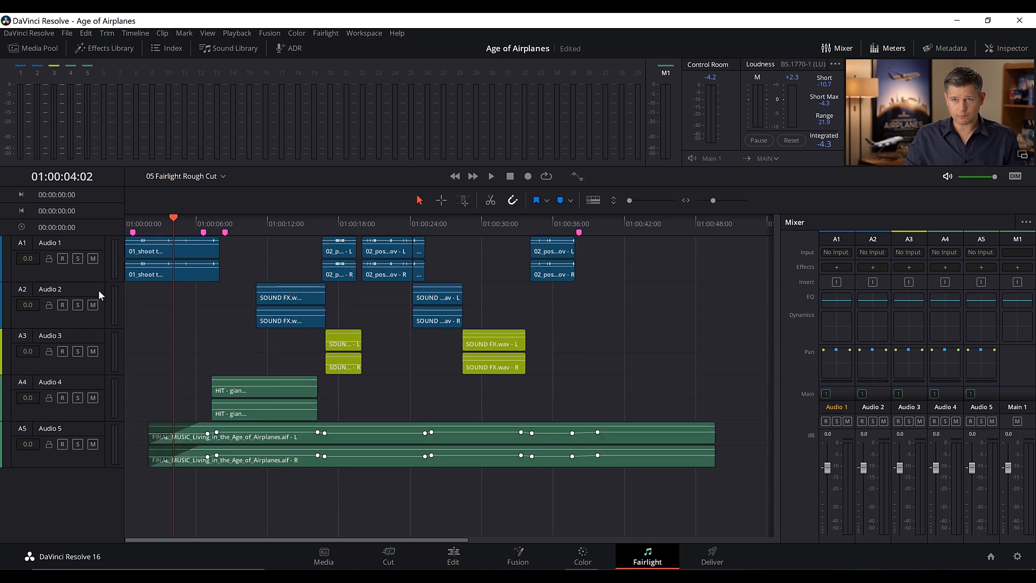
scroll(96, 300, up, 2)
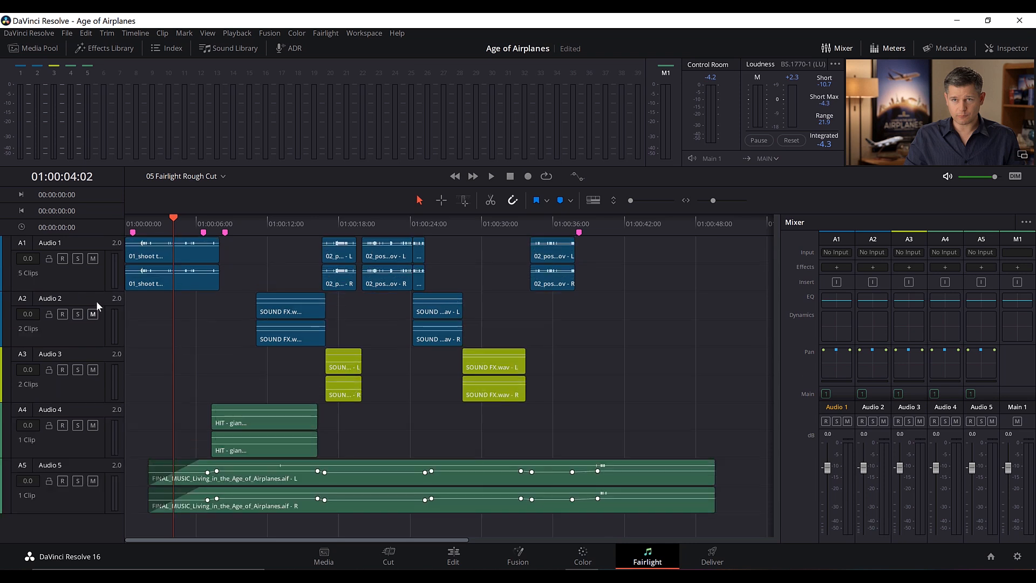
scroll(96, 300, down, 1)
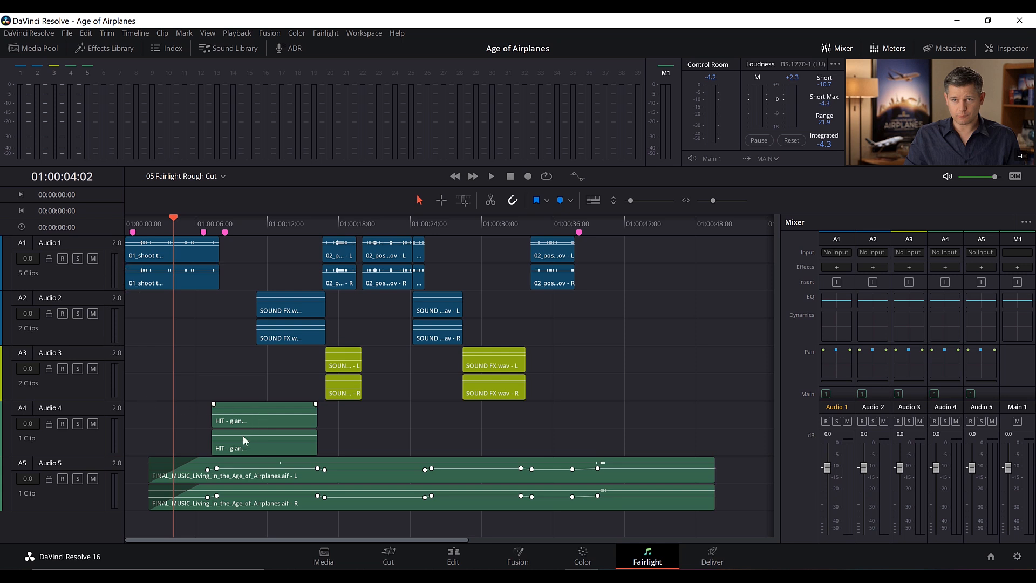
Play back the opening interview section to examine the audio levels on the meters
drag(174, 219, 130, 232)
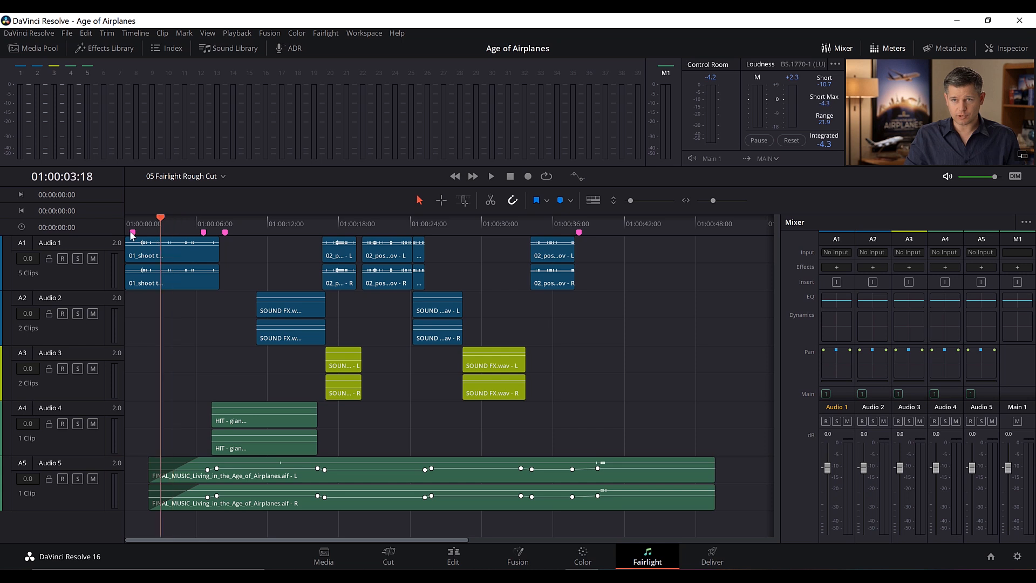
key(space)
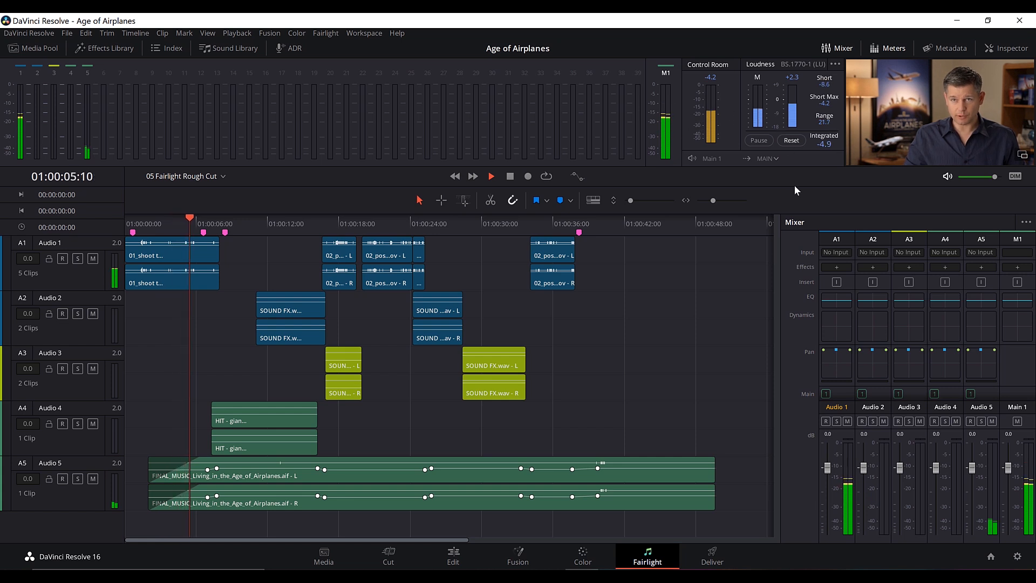
key(space)
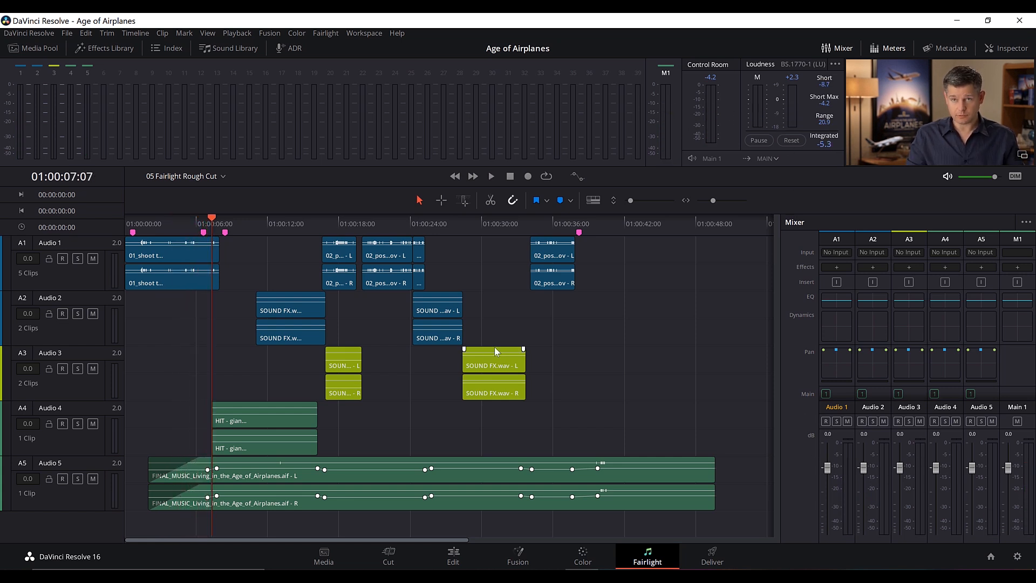
Show the video track above the audio tracks in the timeline and play the opening section from the start
click(596, 201)
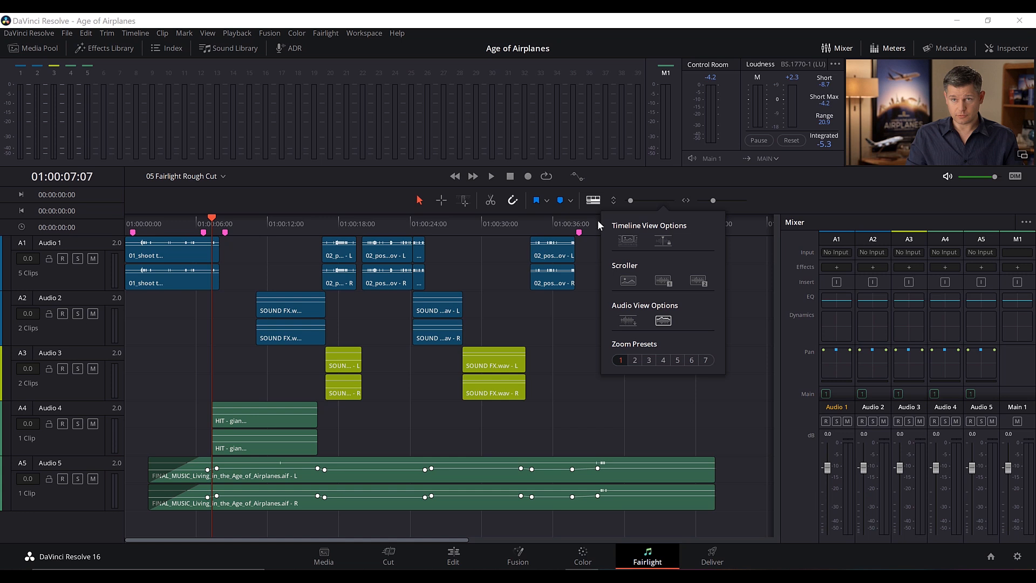
click(624, 240)
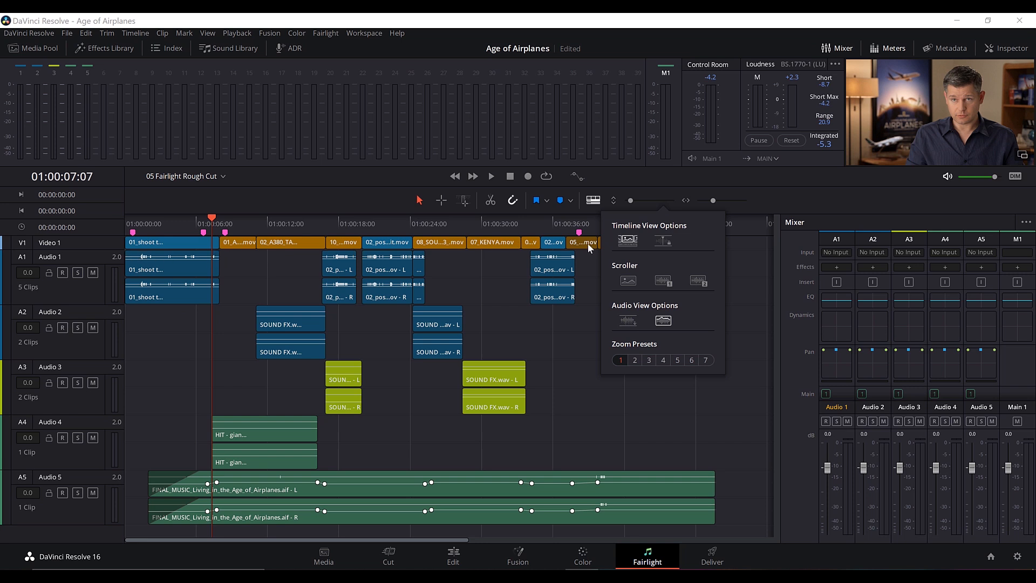
drag(172, 223, 109, 227)
key(space)
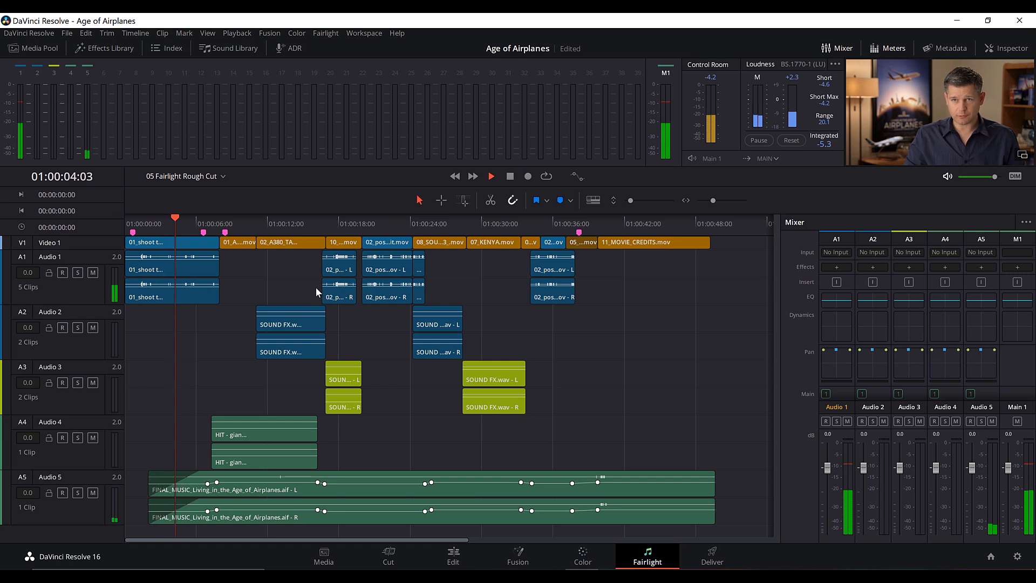
key(space)
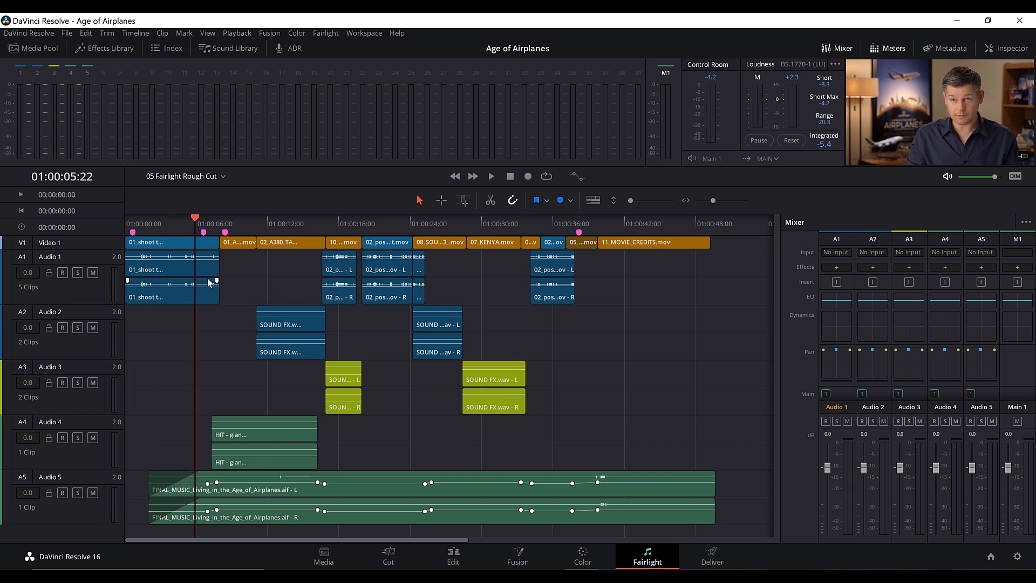
Rename the Audio 1 track to SYNC and the Audio 2 track to SFX 01
double_click(46, 257)
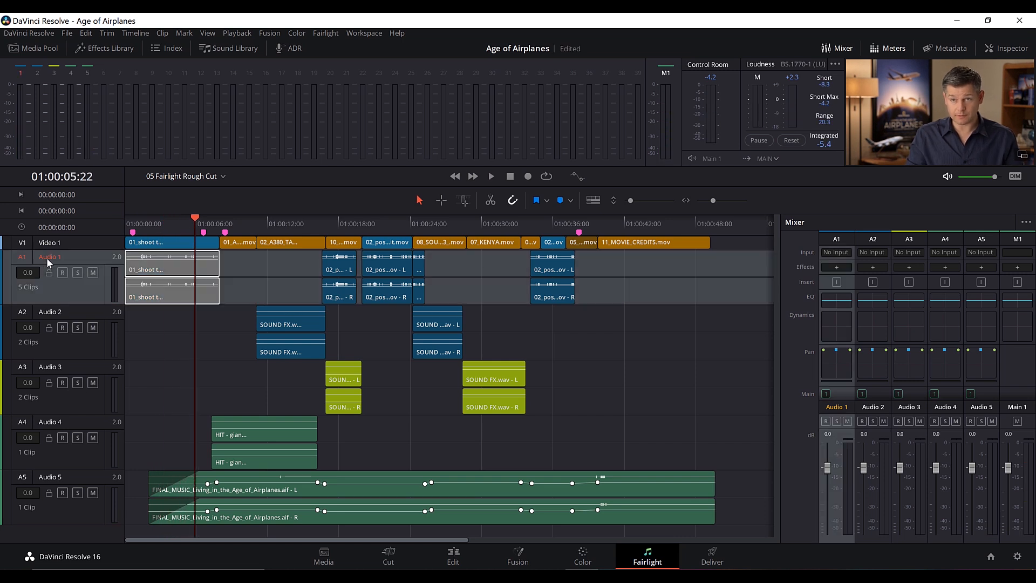
text(SYNC)
double_click(59, 311)
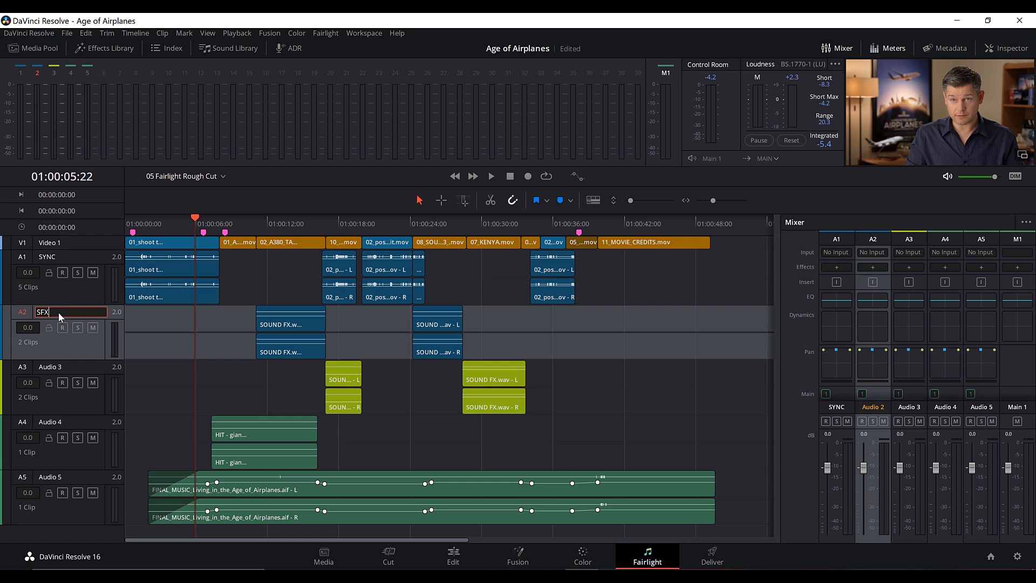
text(SFX 01)
Rename the Audio 3 track to SFX 02
click(56, 366)
double_click(56, 366)
drag(67, 366, 2, 368)
text(S)
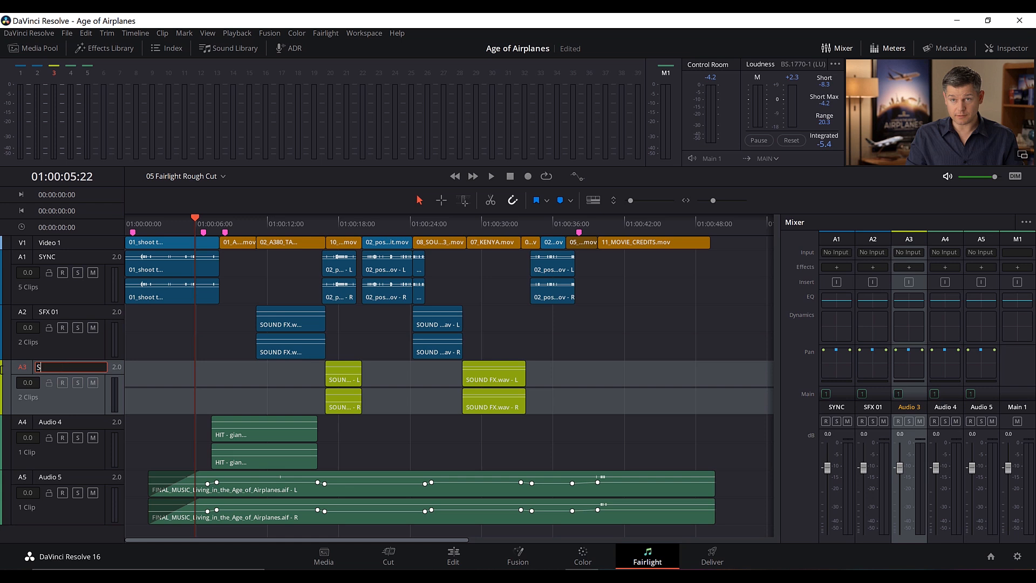
text(FX 02)
Rename the Audio 4 track to DRUM HITS and the Audio 5 track to MUSIC
double_click(52, 424)
text(DRUM HITS)
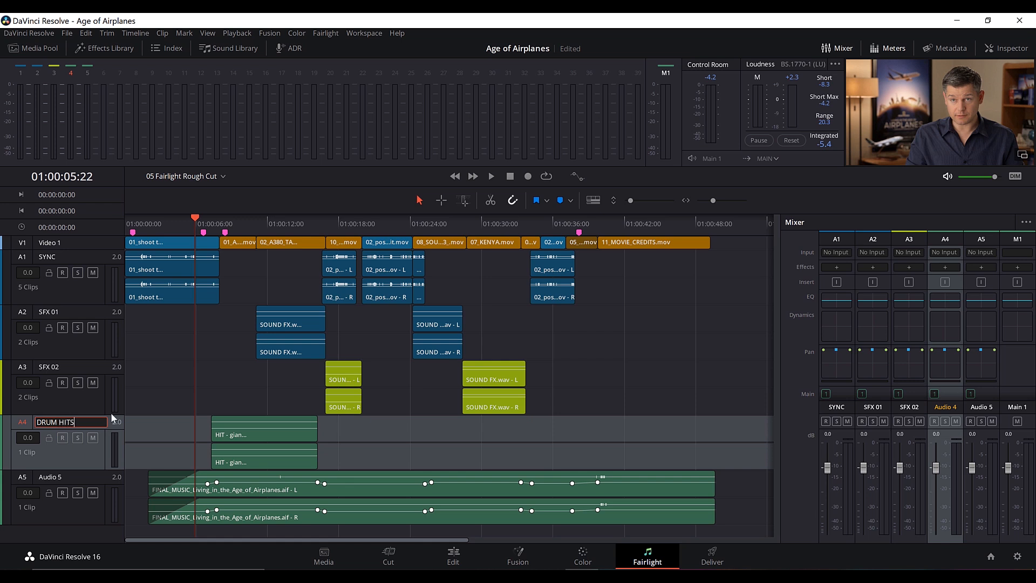
double_click(55, 475)
text(M)
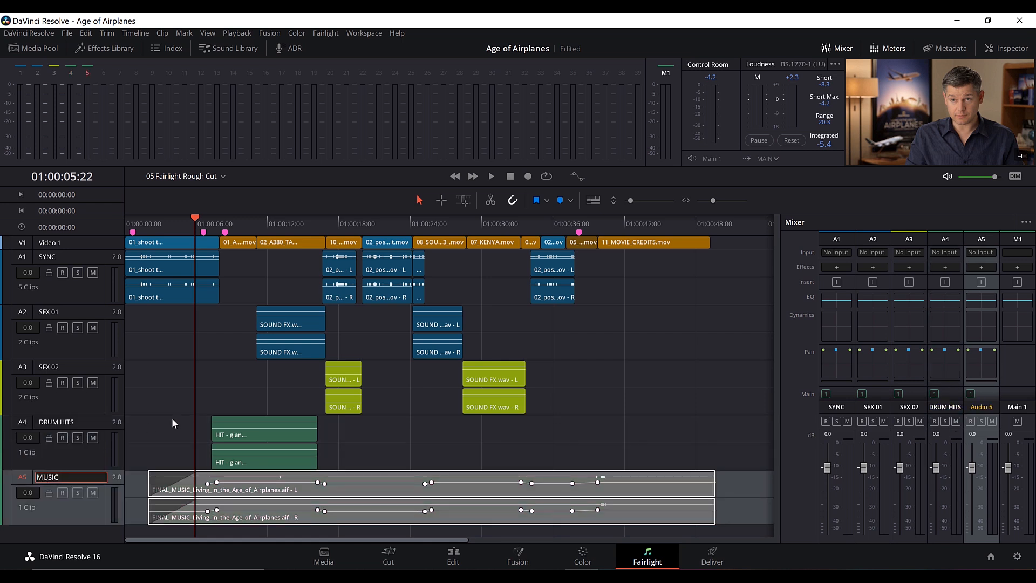
text(USIC)
click(171, 417)
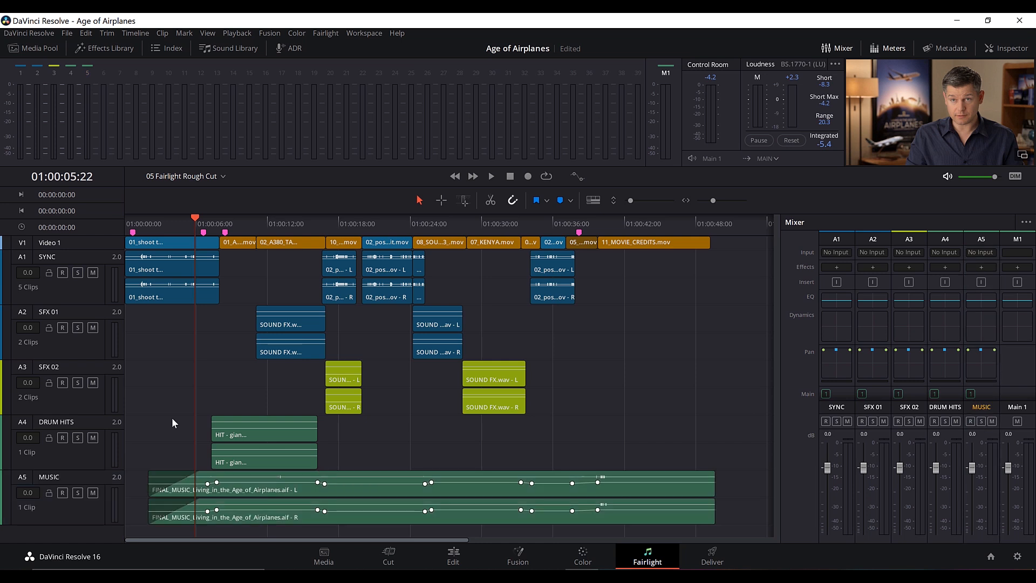
Change the track color of SFX 01 to Lime and of DRUM HITS to Yellow
right_click(69, 312)
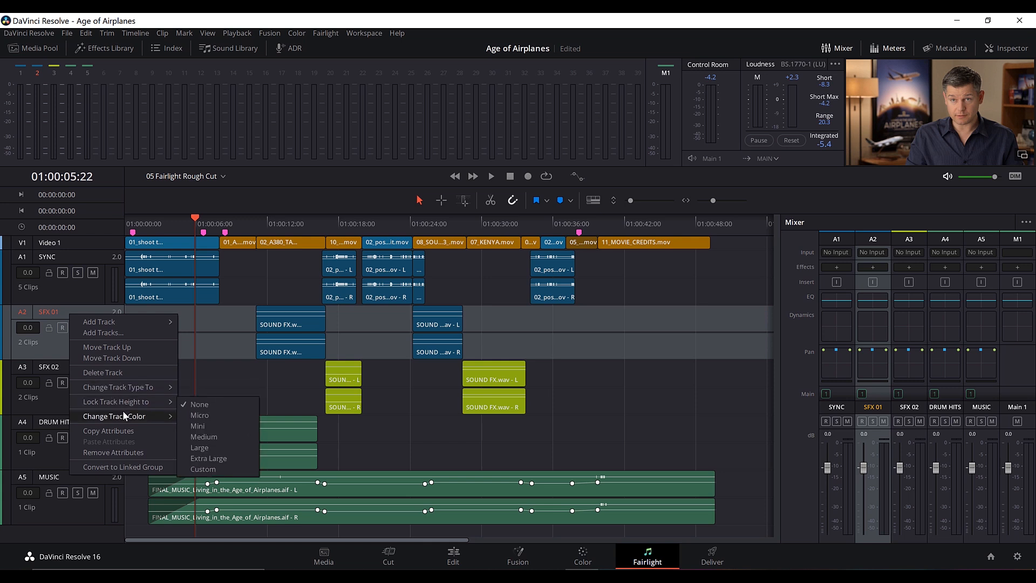
mouse_move(124, 416)
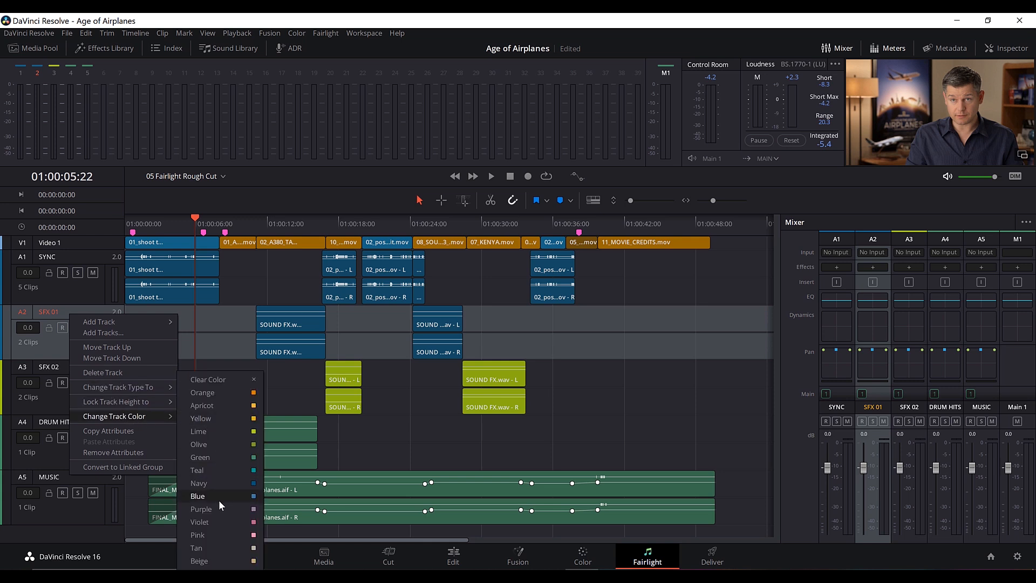
click(219, 431)
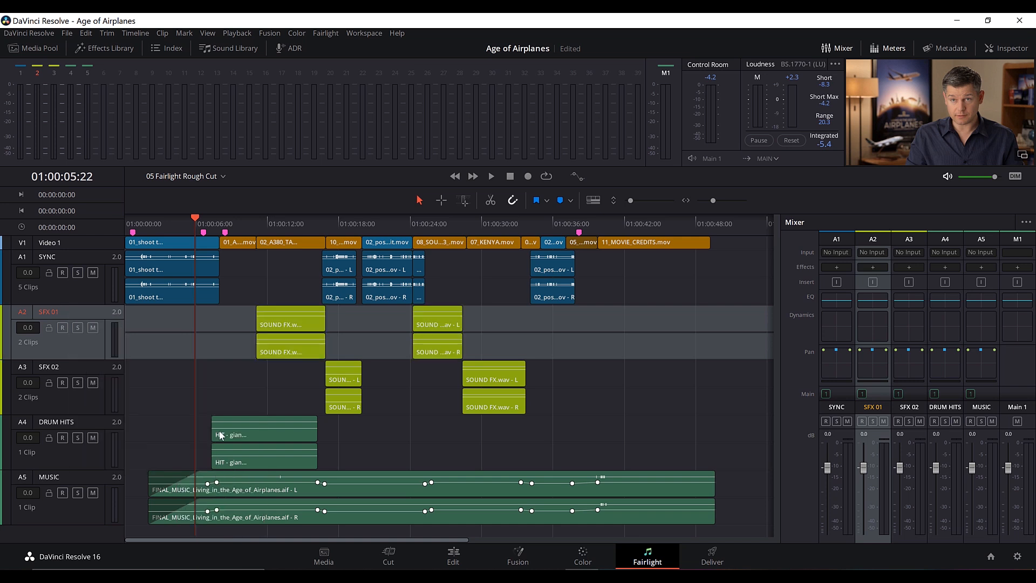
right_click(90, 422)
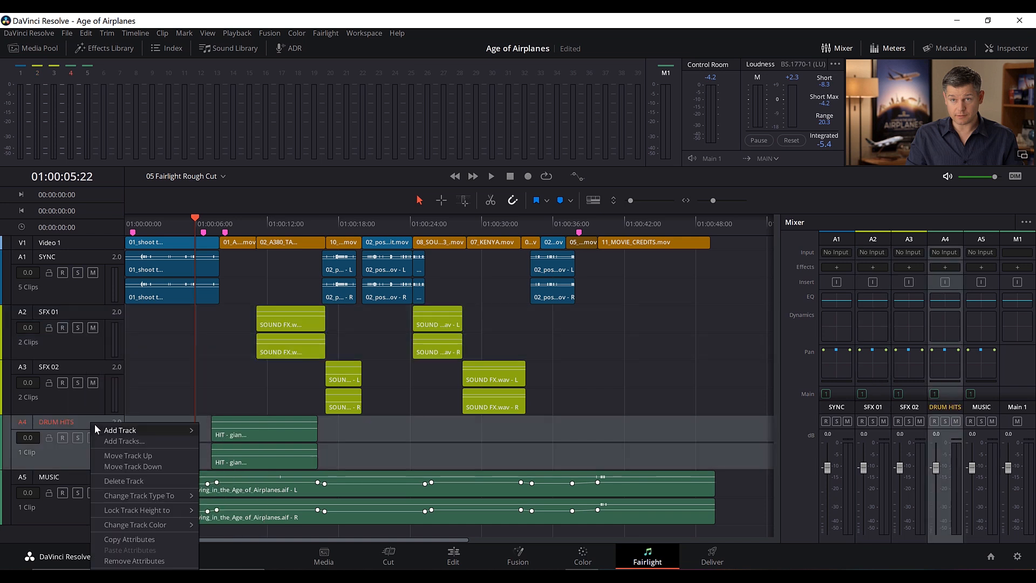
mouse_move(172, 525)
click(238, 417)
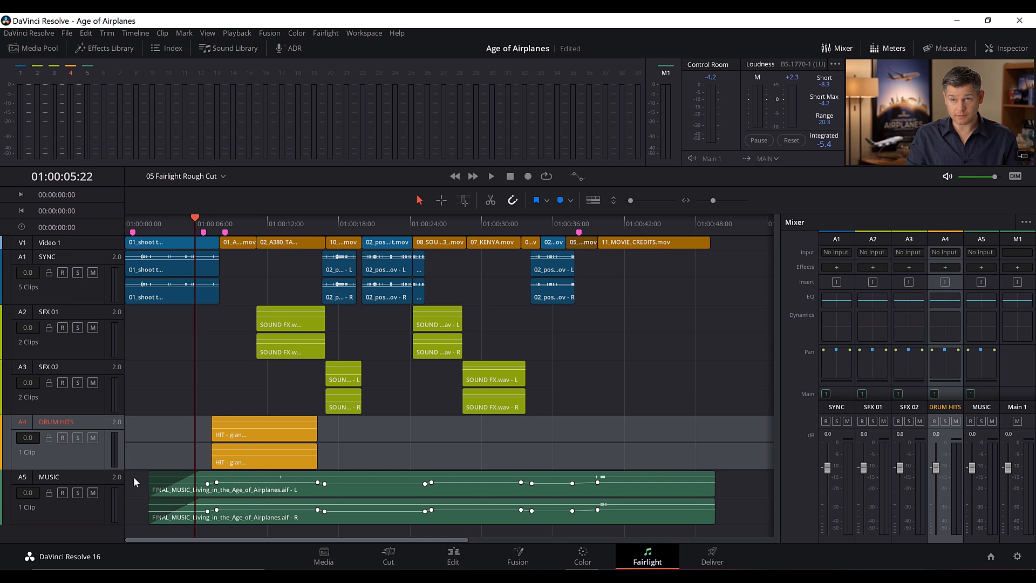
Clear the track selection and show the timeline's marker index as a list
click(160, 400)
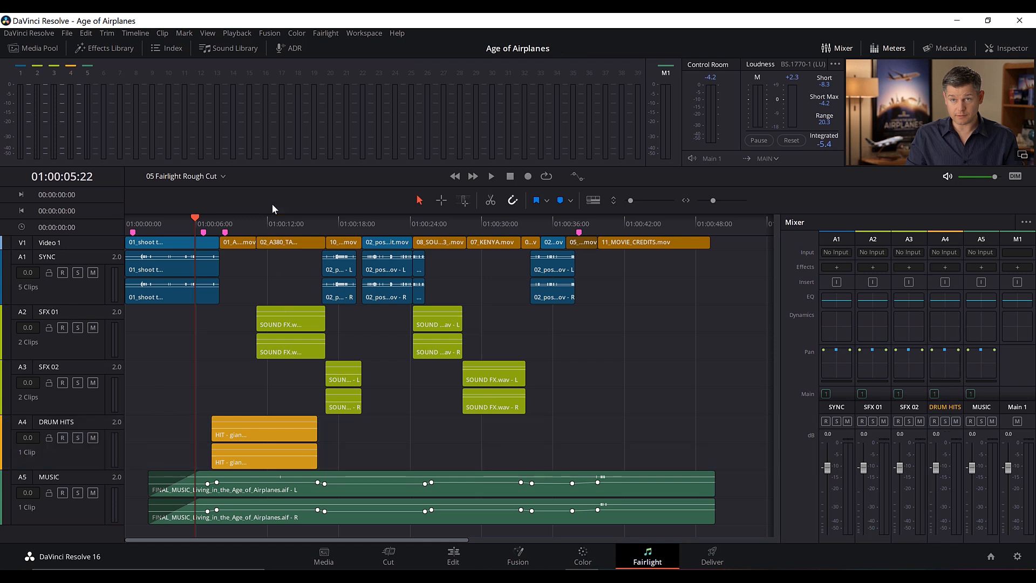
click(164, 47)
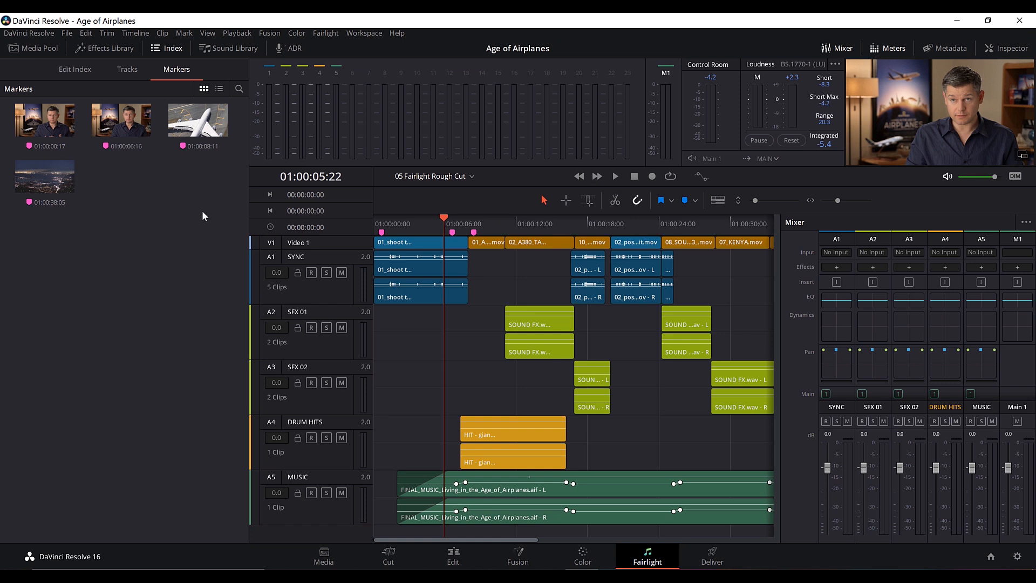
click(219, 90)
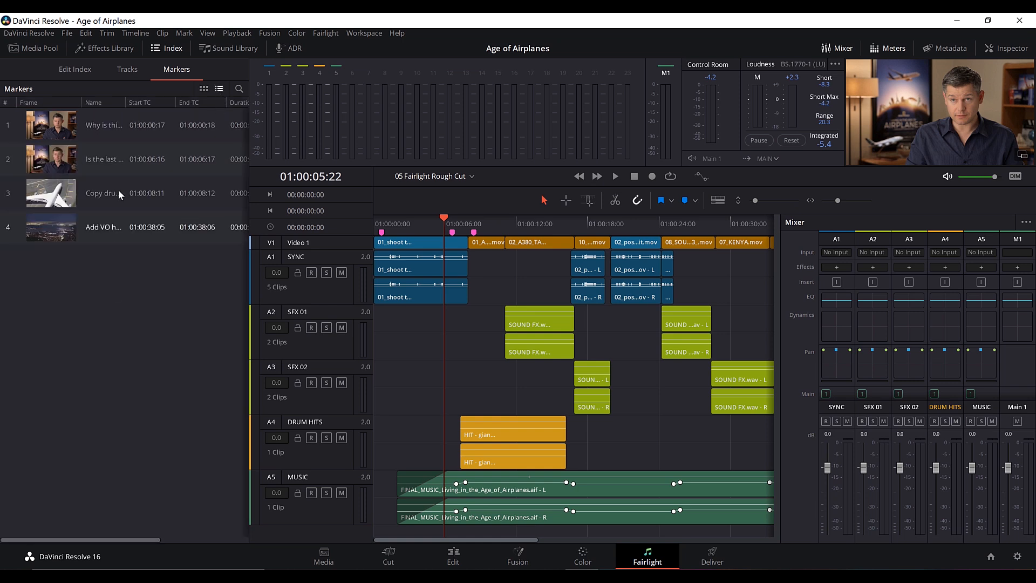
Hide the Start TC, End TC and Duration columns in the marker list
right_click(112, 102)
click(123, 147)
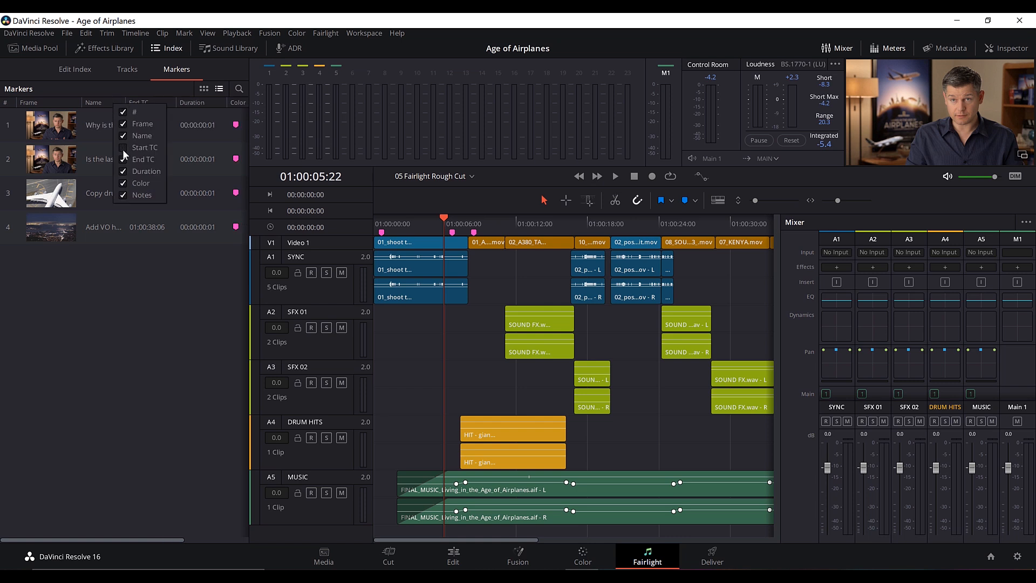
click(124, 160)
click(123, 171)
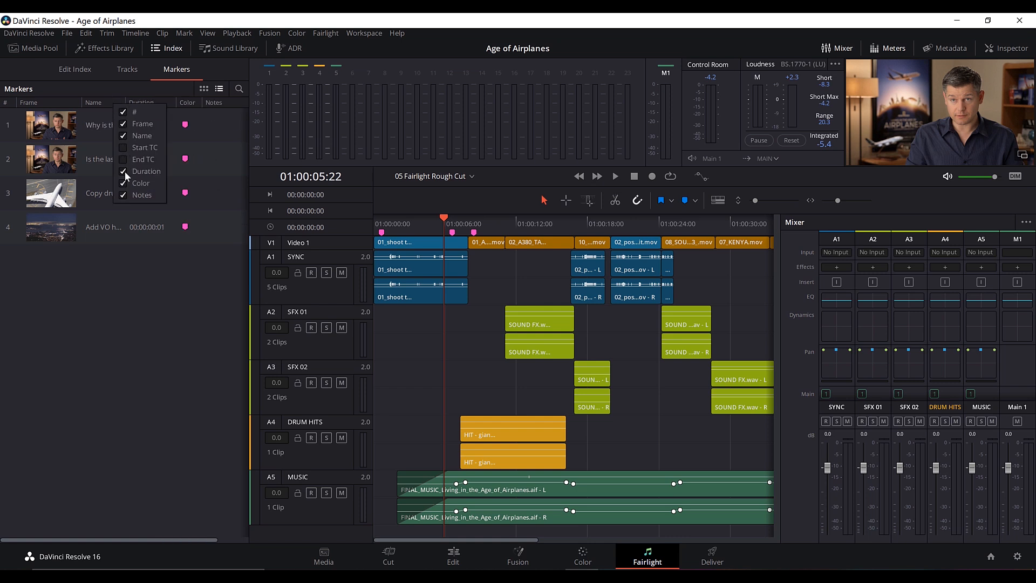
click(128, 285)
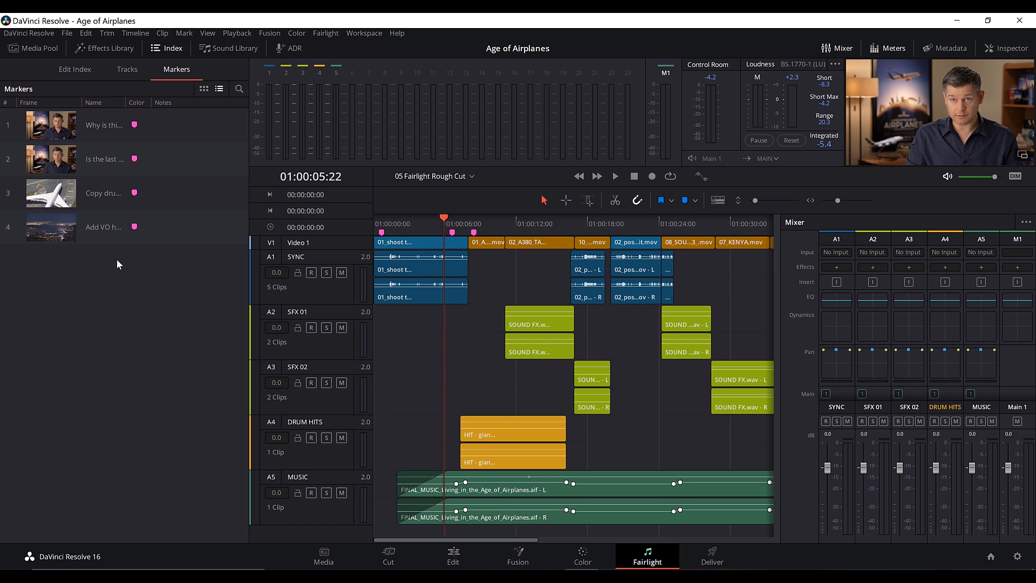
Step through the markers from the list and on the timeline, and read the first marker's full details
click(52, 102)
click(90, 131)
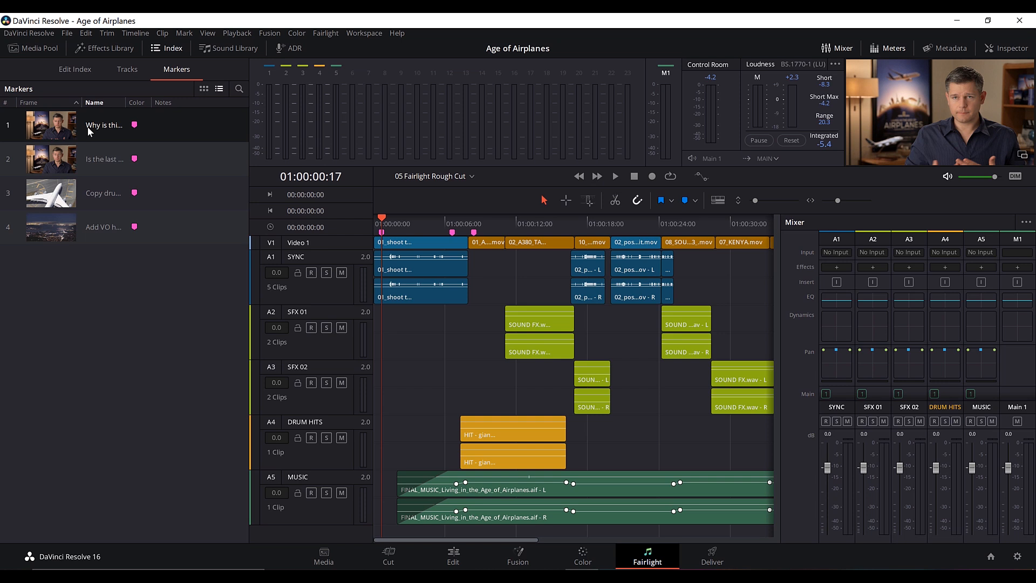
click(92, 154)
click(93, 195)
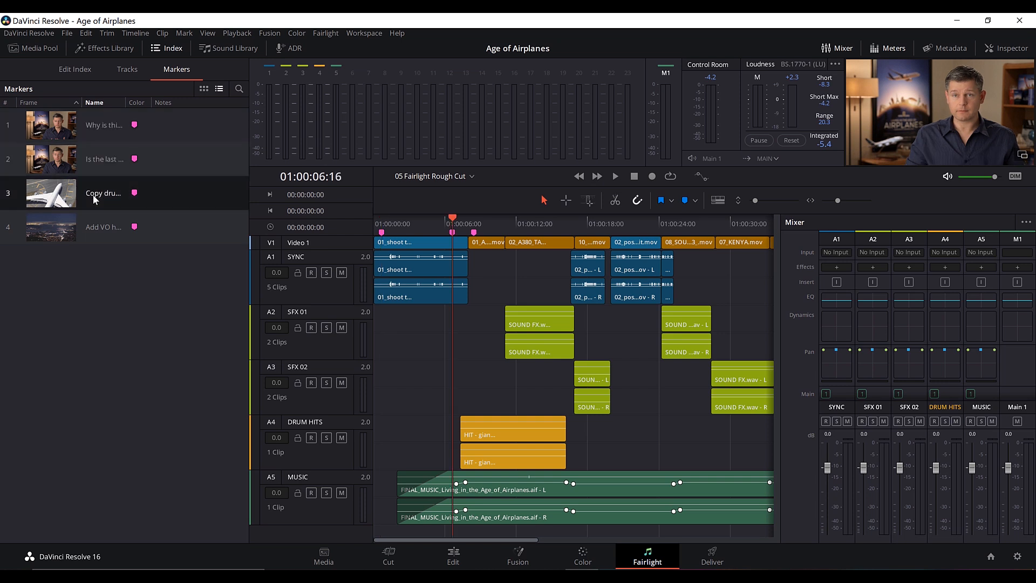
click(98, 131)
key(shift+Down)
key(shift+Down)
key(shift+Up)
key(shift+Up)
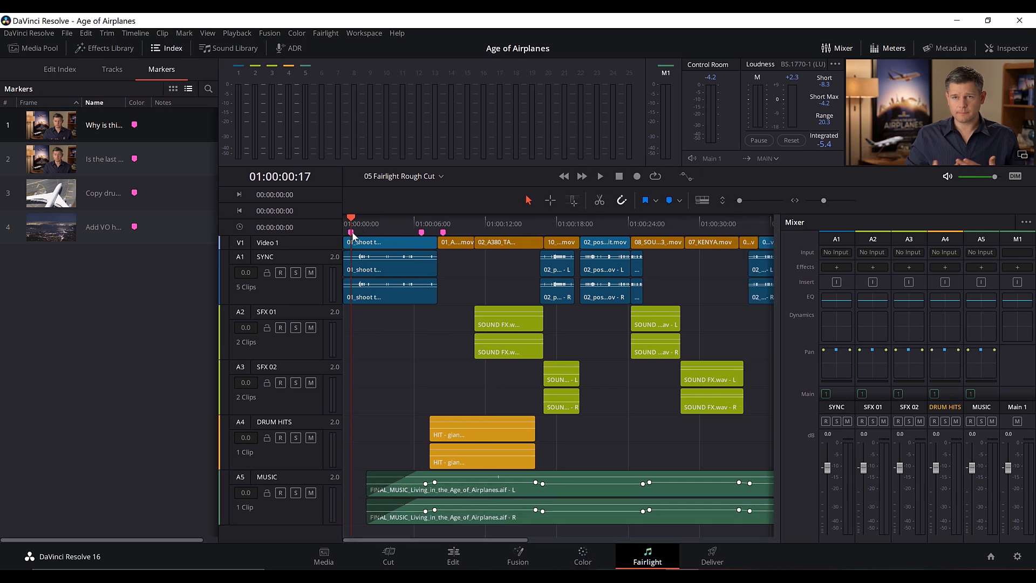
double_click(351, 233)
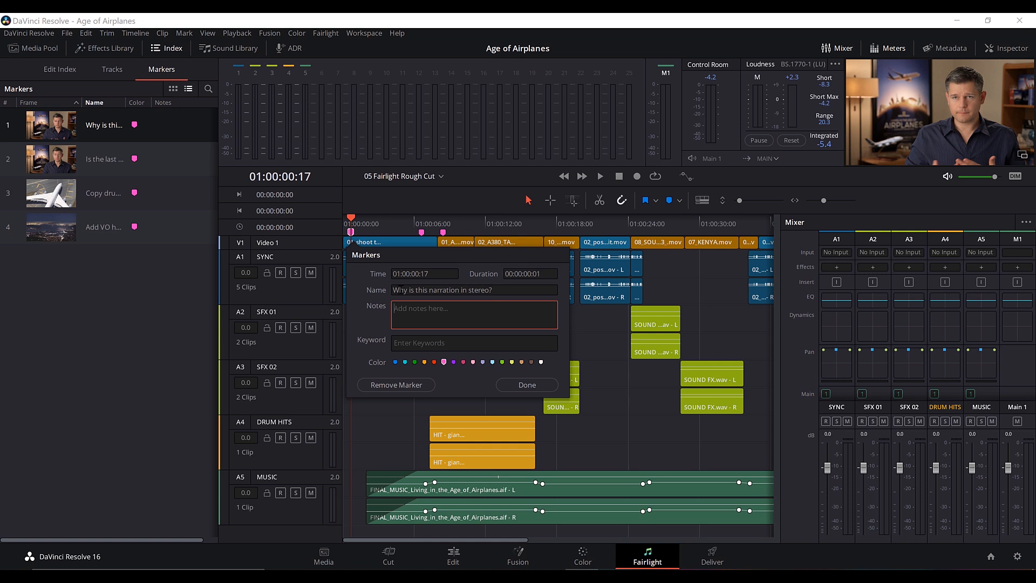
click(388, 416)
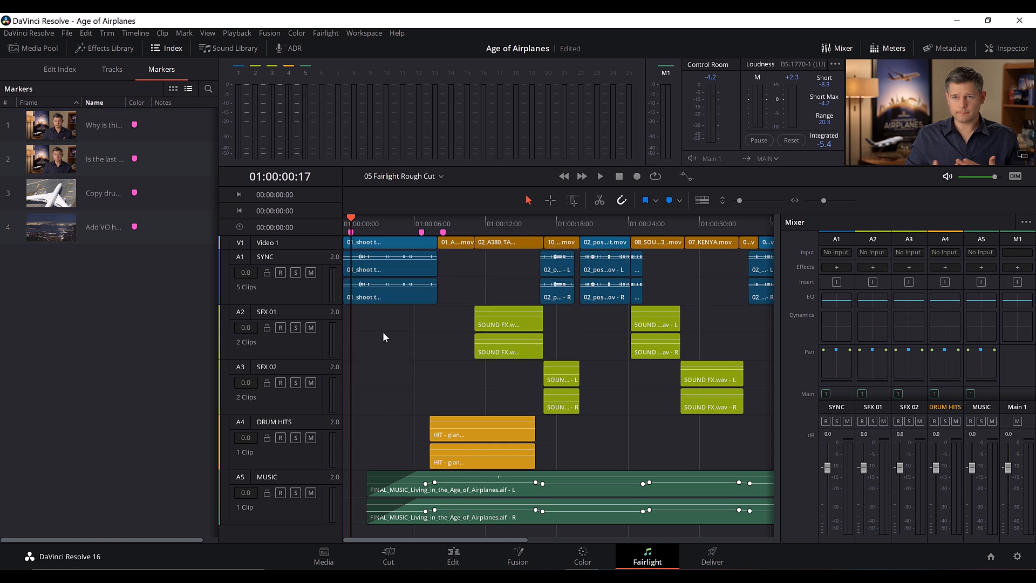
Solo the SYNC track and play its opening narration from the start of the timeline
click(296, 272)
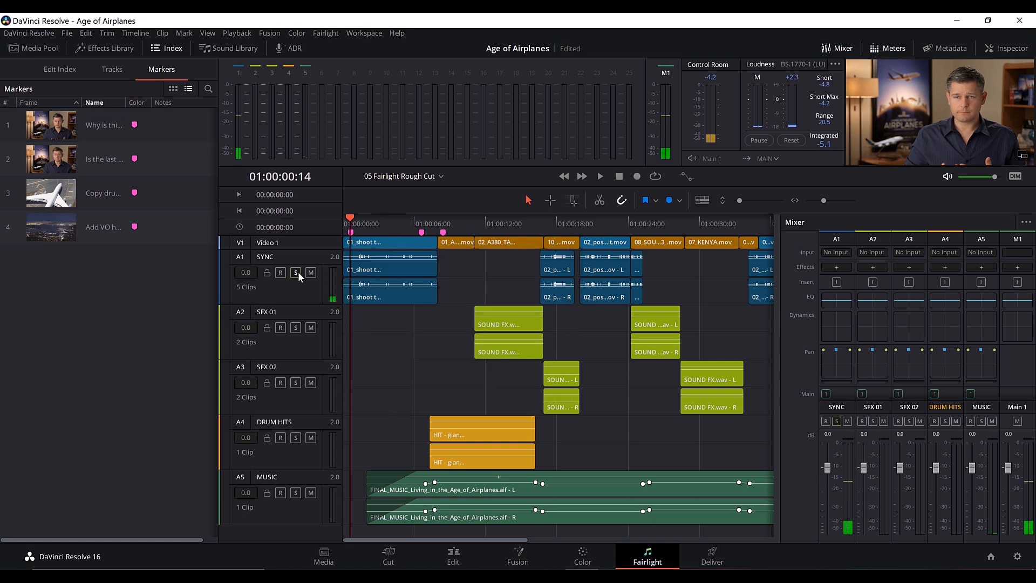
key(Home)
key(space)
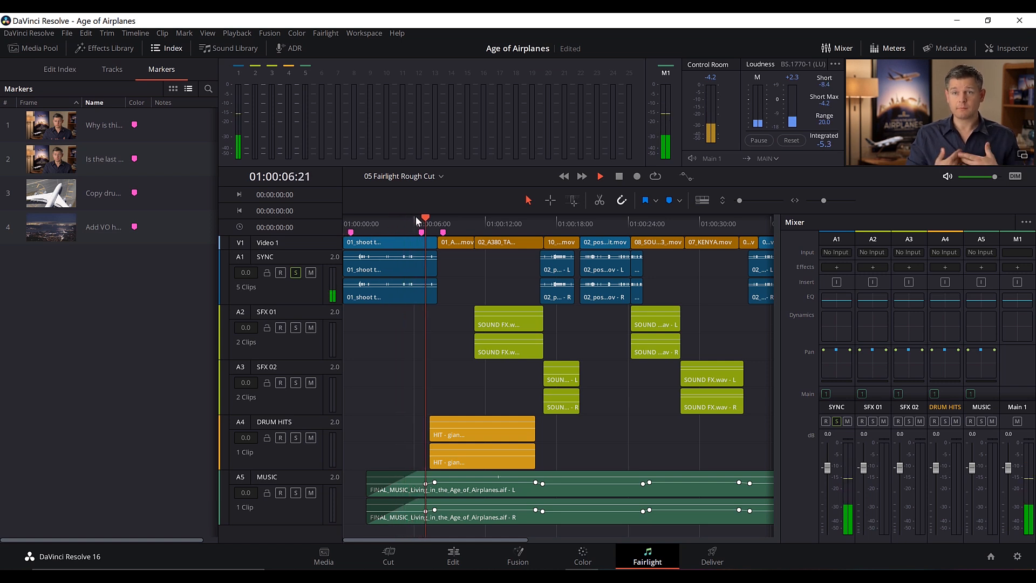
click(348, 222)
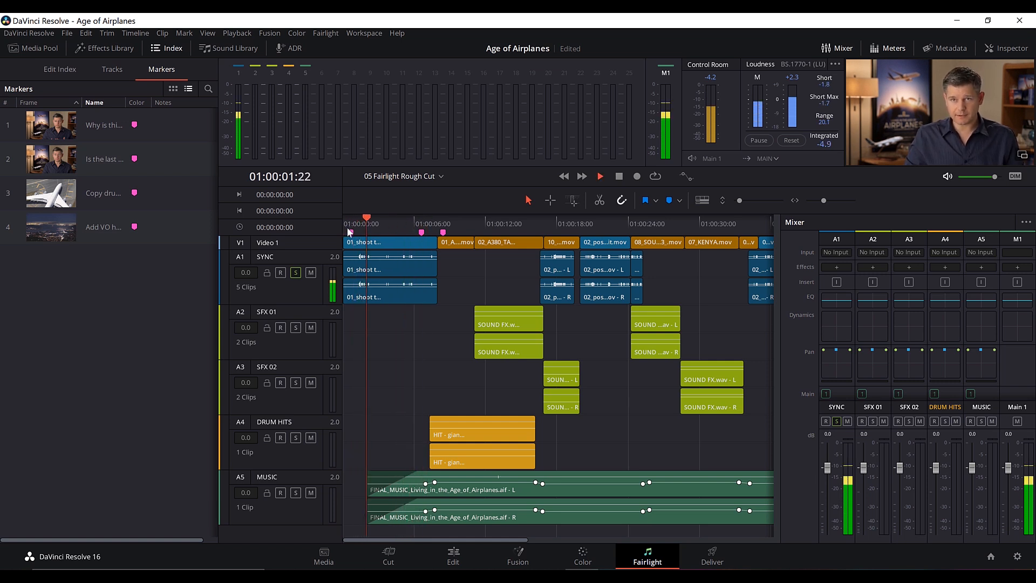
key(space)
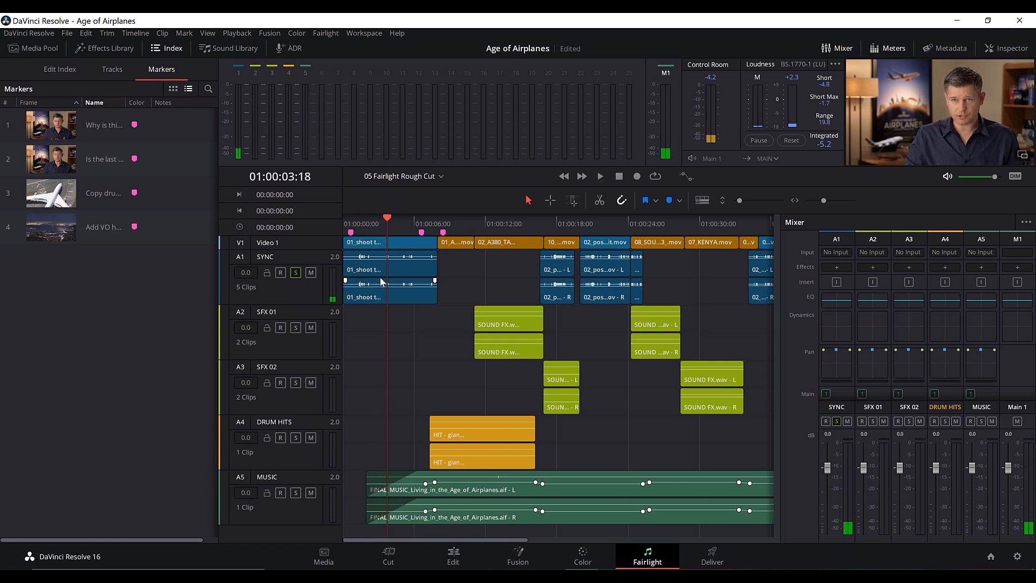
Change the SYNC track type to Mono and deselect the track
right_click(320, 261)
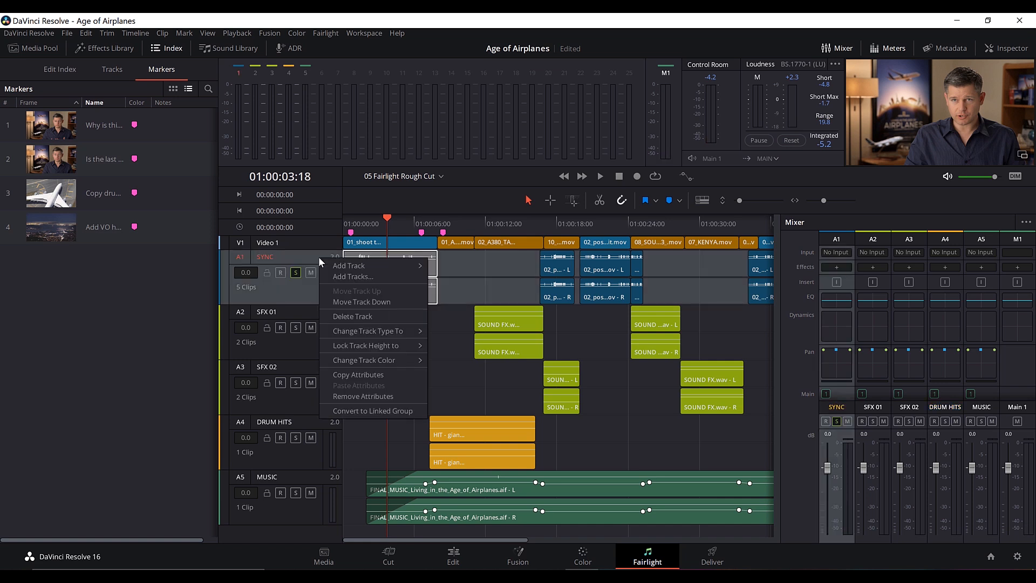
mouse_move(389, 329)
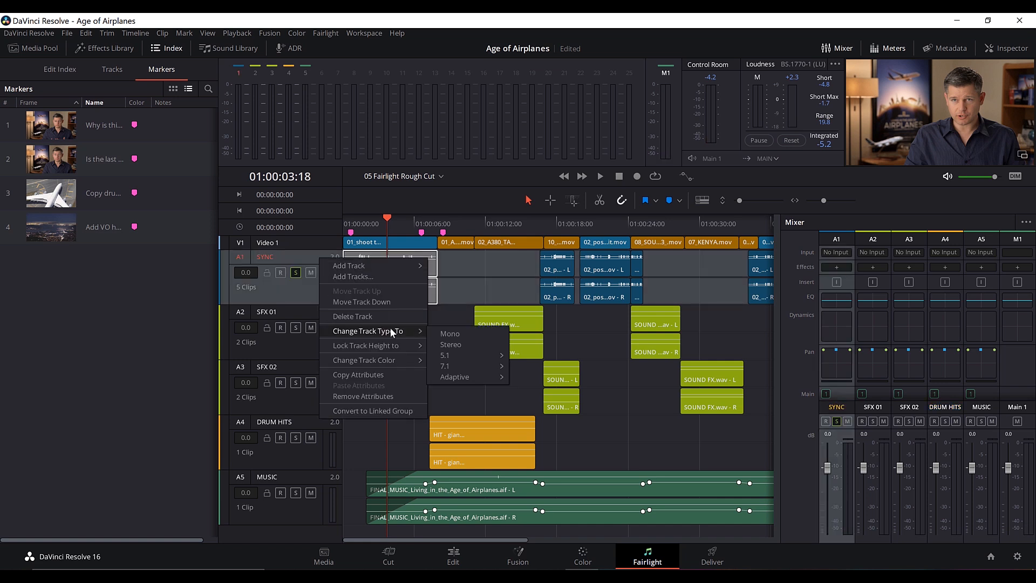
click(449, 335)
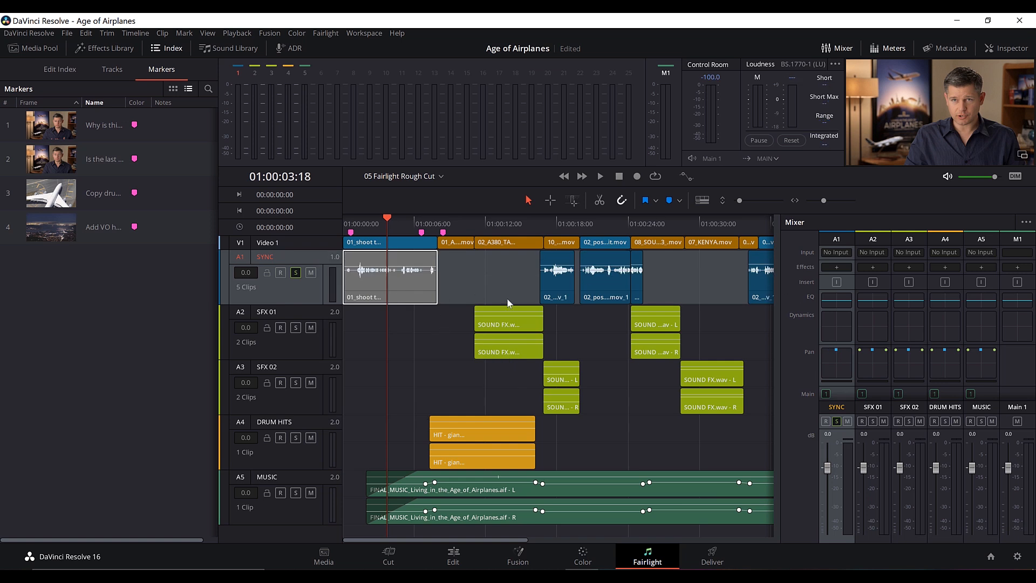
click(384, 347)
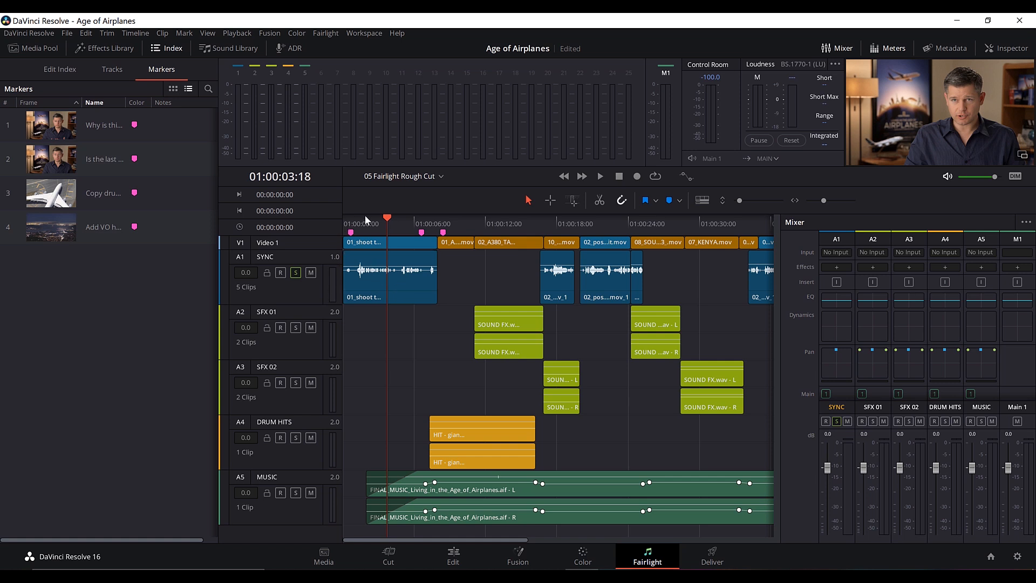
Play the soloed SYNC narration again from the timeline start to check the mono track's sound
key(Home)
key(space)
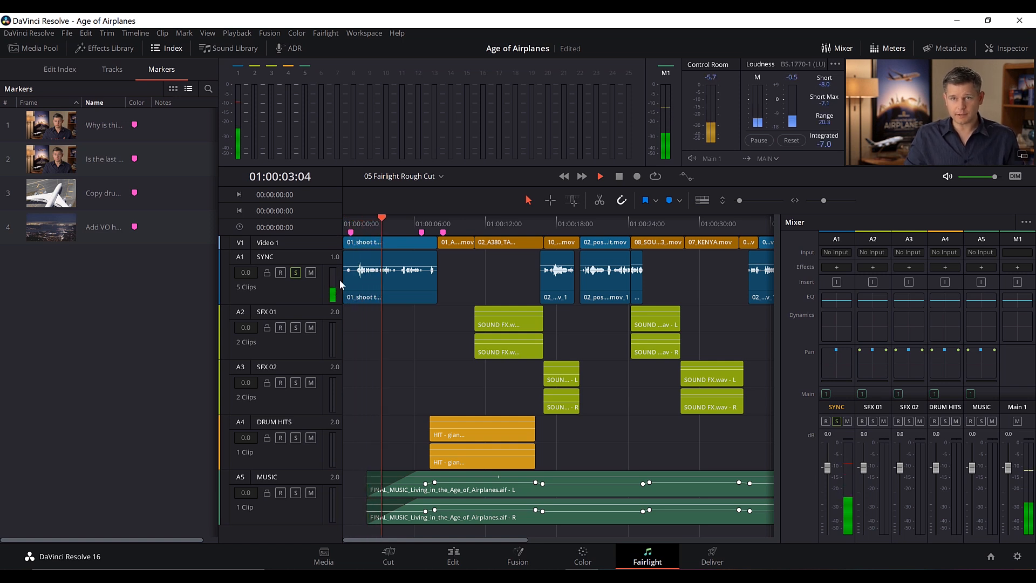
drag(367, 223, 353, 221)
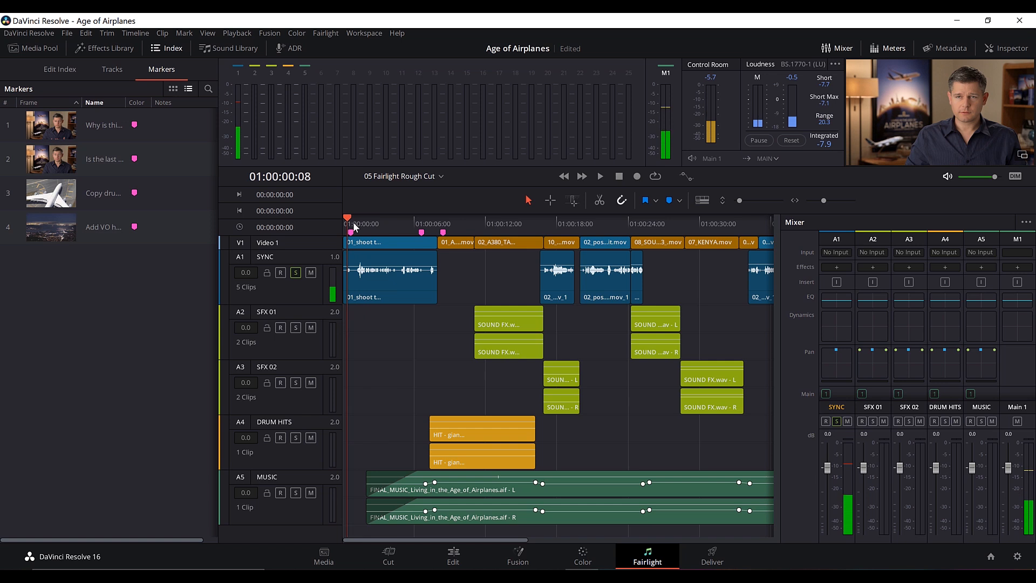
Jump to the second marker, read its details and inspect the end of the first SYNC clip closely
click(86, 159)
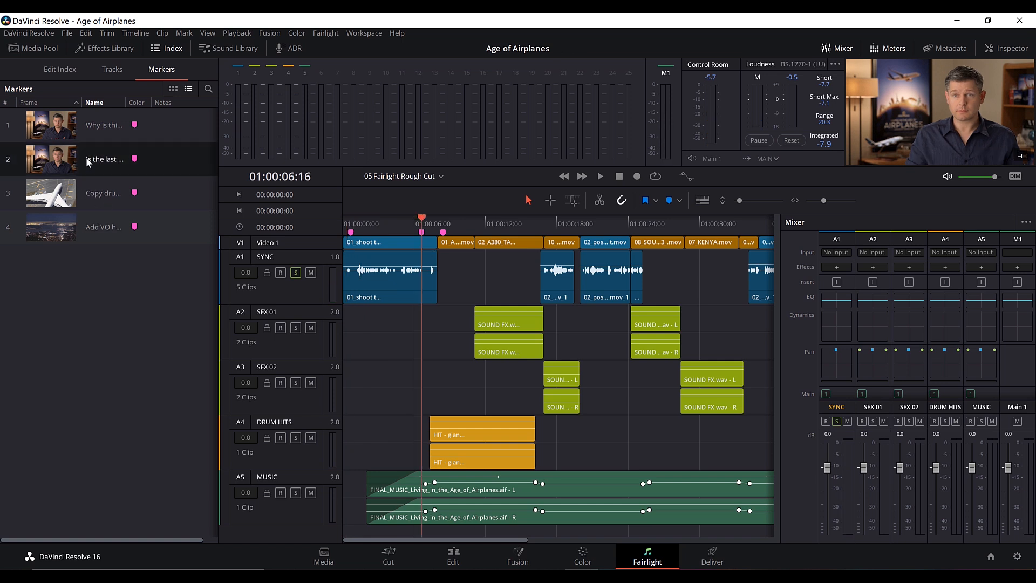
double_click(421, 232)
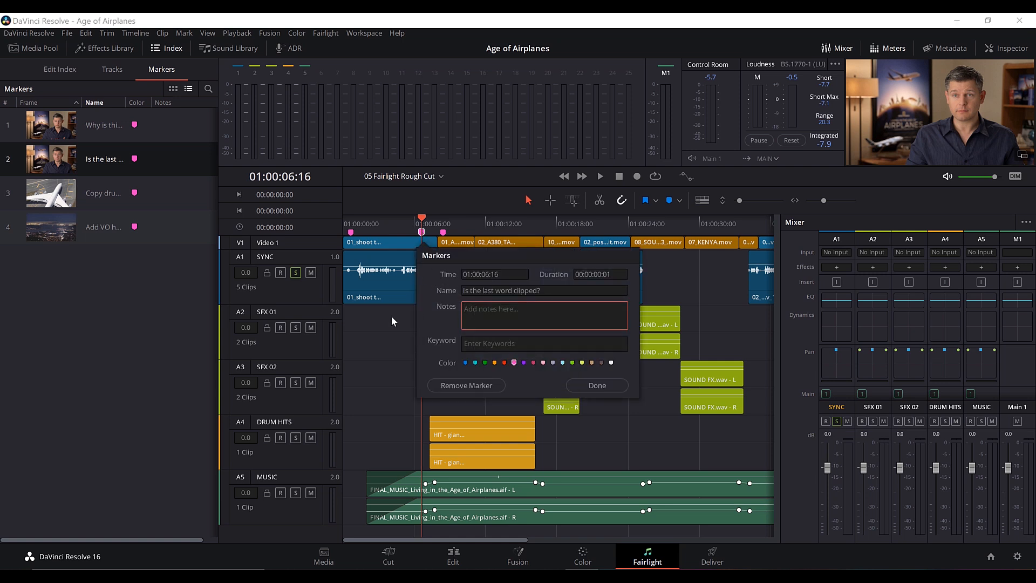
click(379, 319)
click(724, 203)
drag(824, 201, 826, 202)
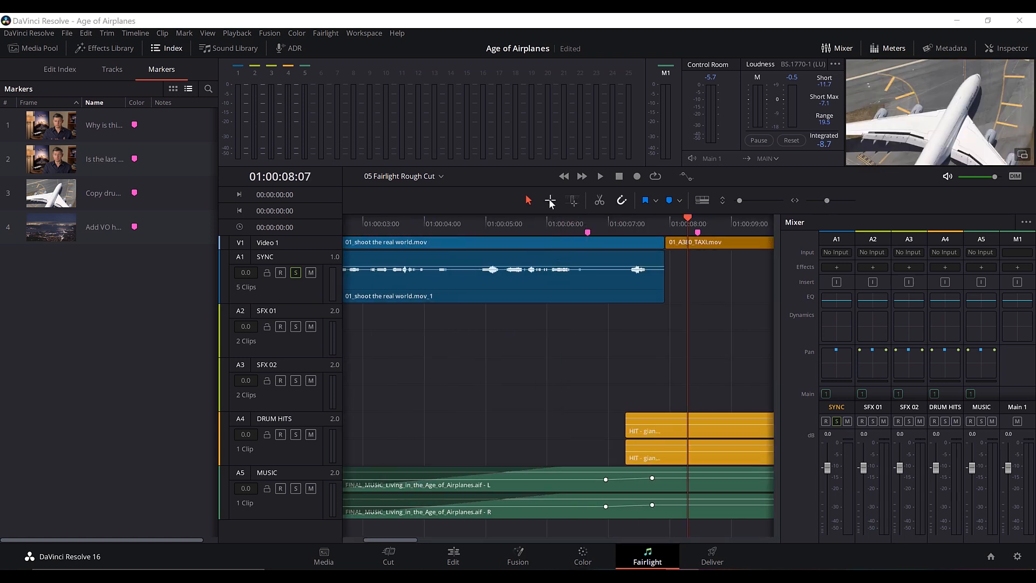
Mark an in-to-out range matching the first SYNC clip in range selection mode, and clear that range
click(550, 201)
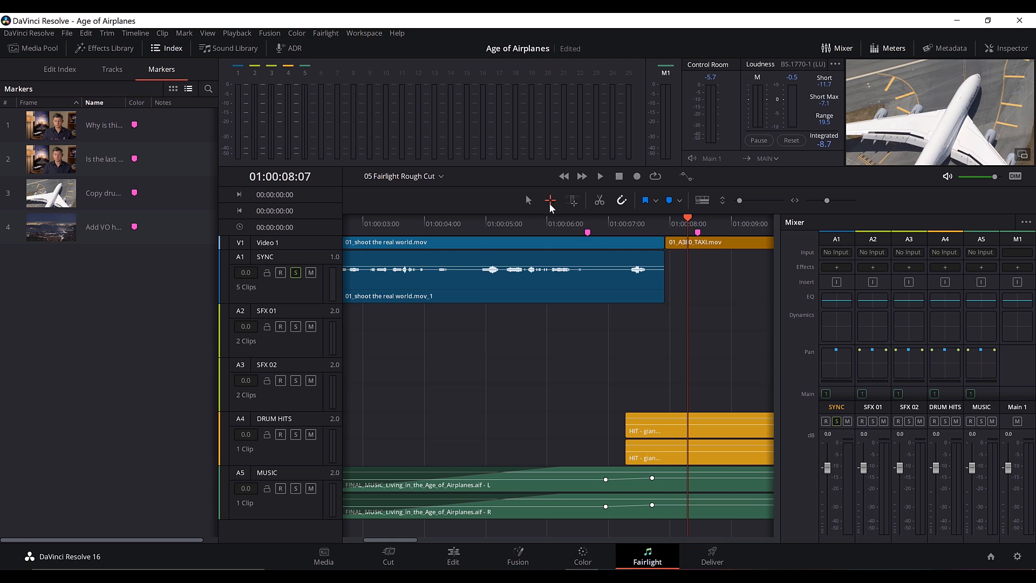
key(r)
double_click(533, 289)
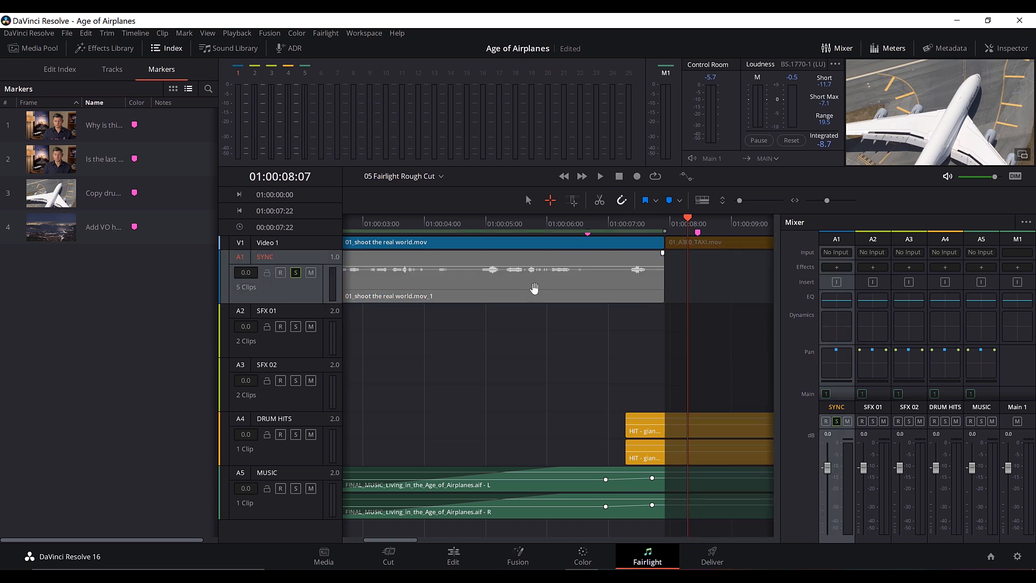
scroll(620, 330, left, 1)
scroll(620, 330, left, 5)
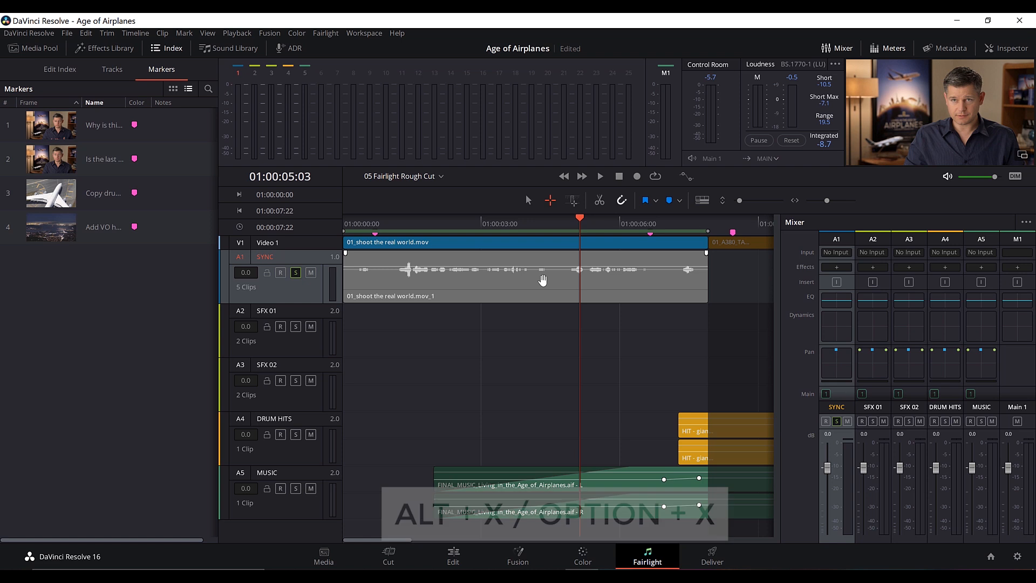
key(alt+x)
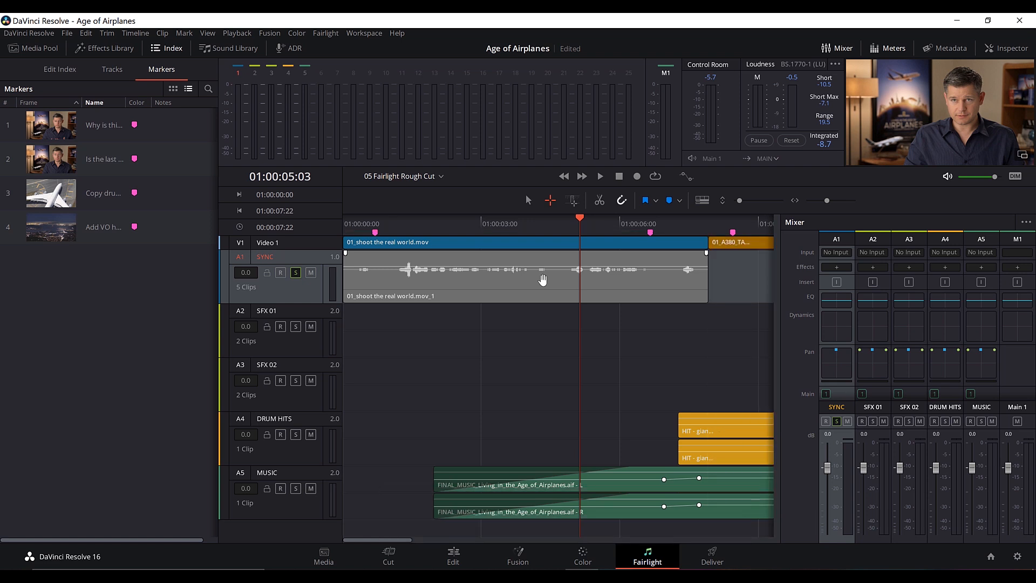
Extend the end of the first SYNC clip past the video cut to just before 01:00:09:00, checking the last word by playback
drag(662, 322, 588, 325)
drag(635, 276, 694, 276)
key(space)
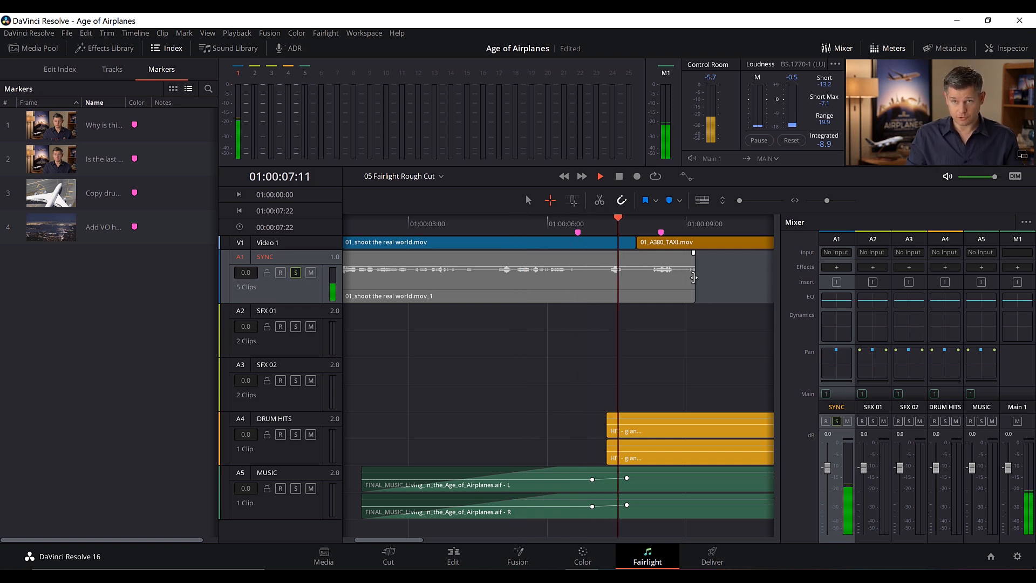
drag(692, 283, 677, 279)
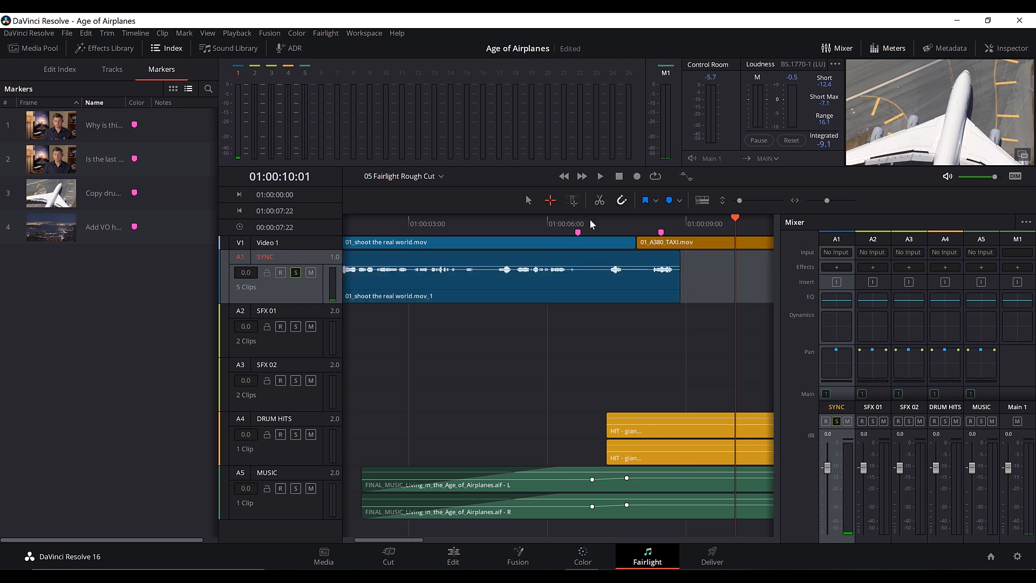
Mark the range from 01:00:04:01 to 01:00:09:12 around the end of the narration and play it from in to out
drag(459, 342, 710, 268)
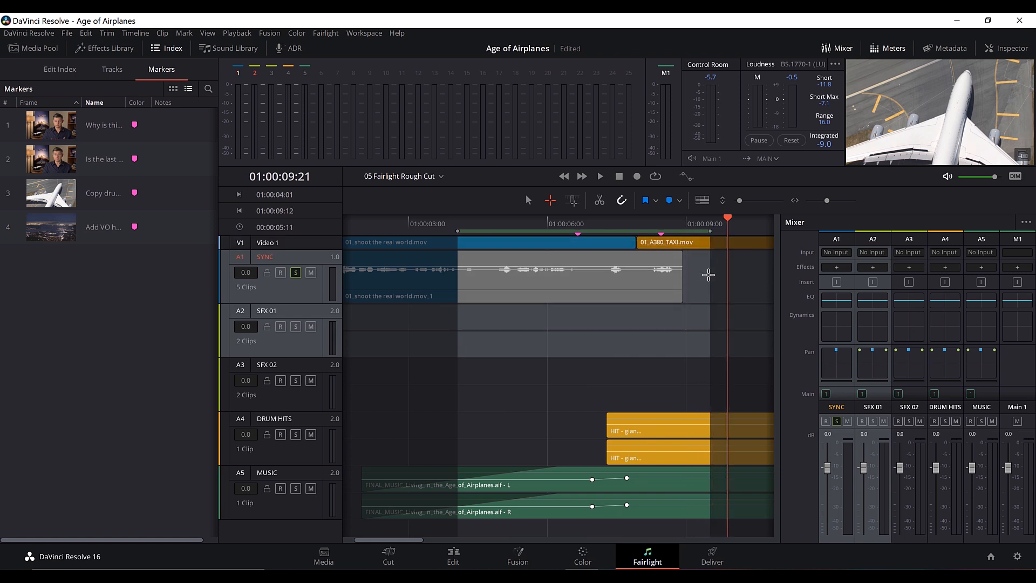
key(alt+slash)
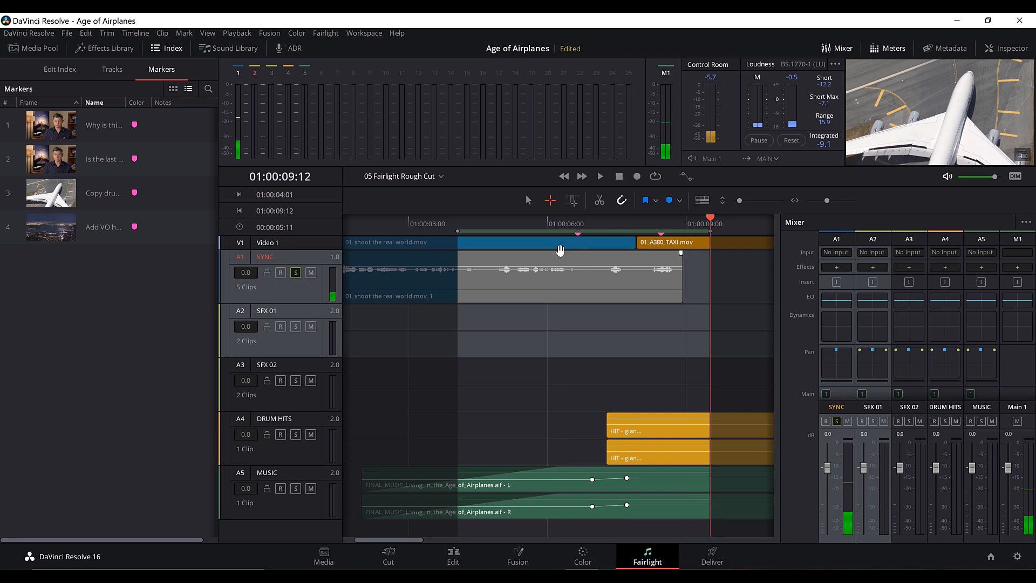
key(alt+slash)
Return to selection mode with the playhead at 01:00:03:18, and clear the marked range and clip selection
key(a)
click(528, 277)
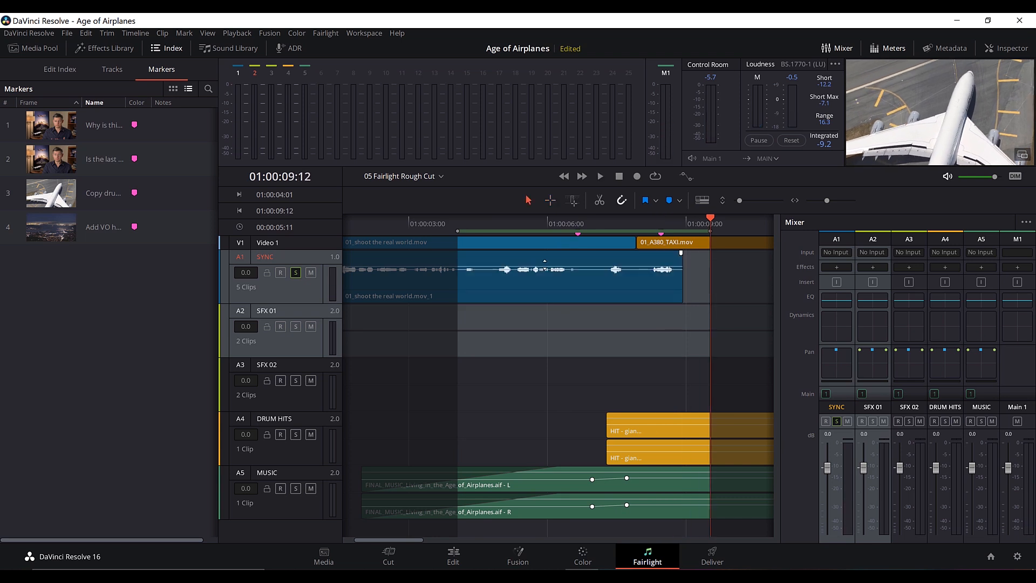
drag(452, 229, 445, 228)
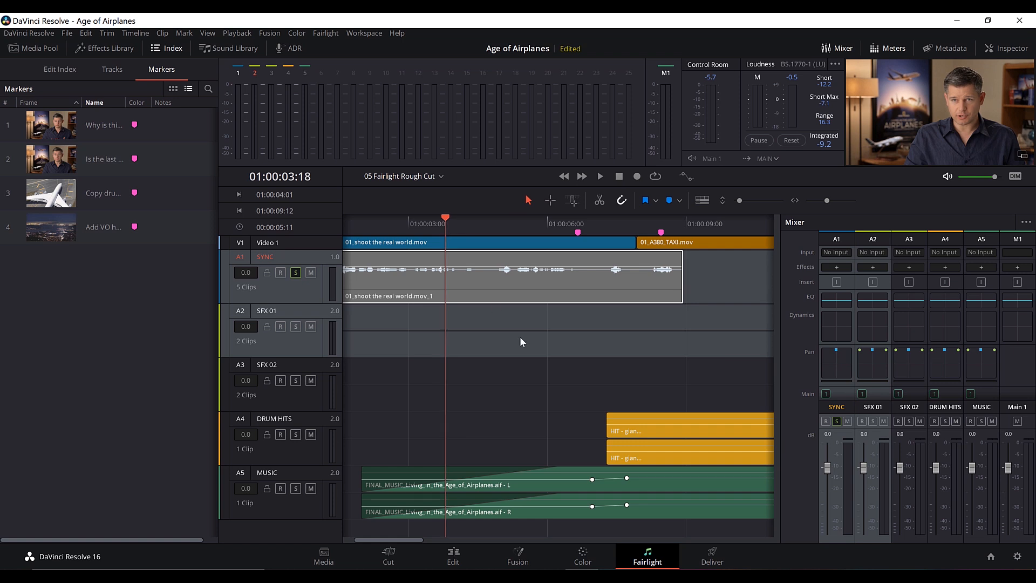
click(523, 355)
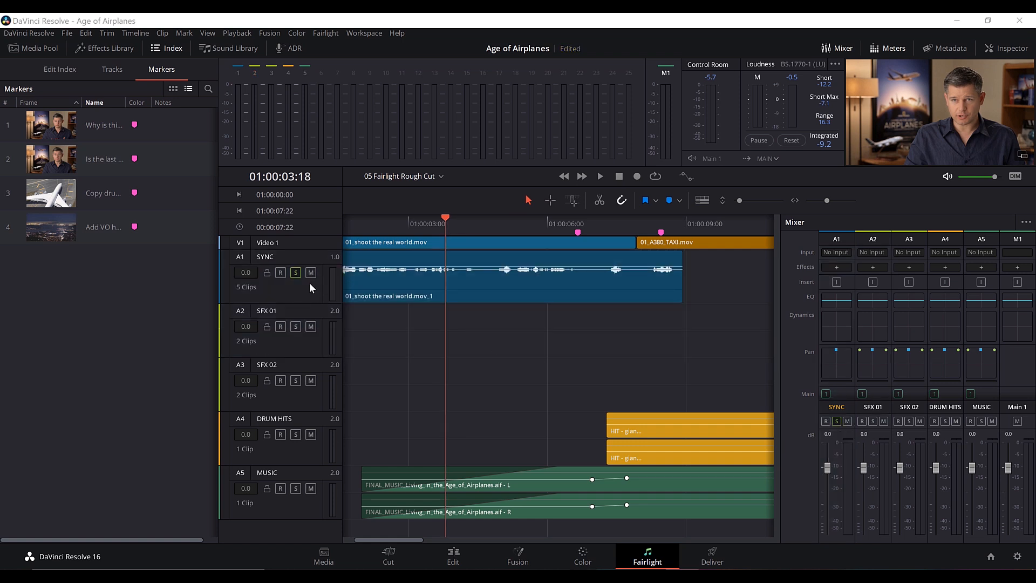
Turn off solo on the SYNC track and go to the third marker at 01:00:08:11
click(297, 273)
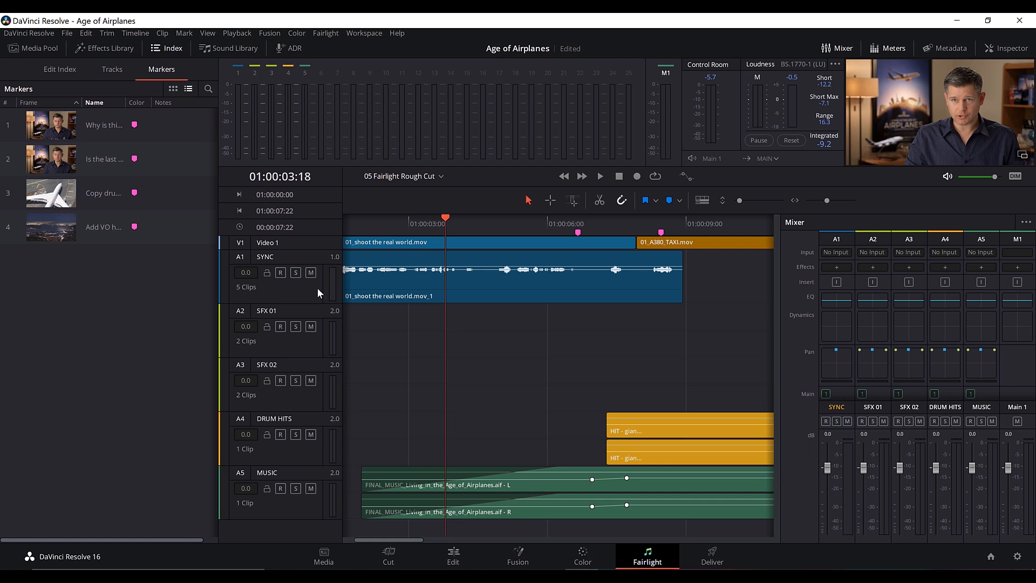
key(shift+z)
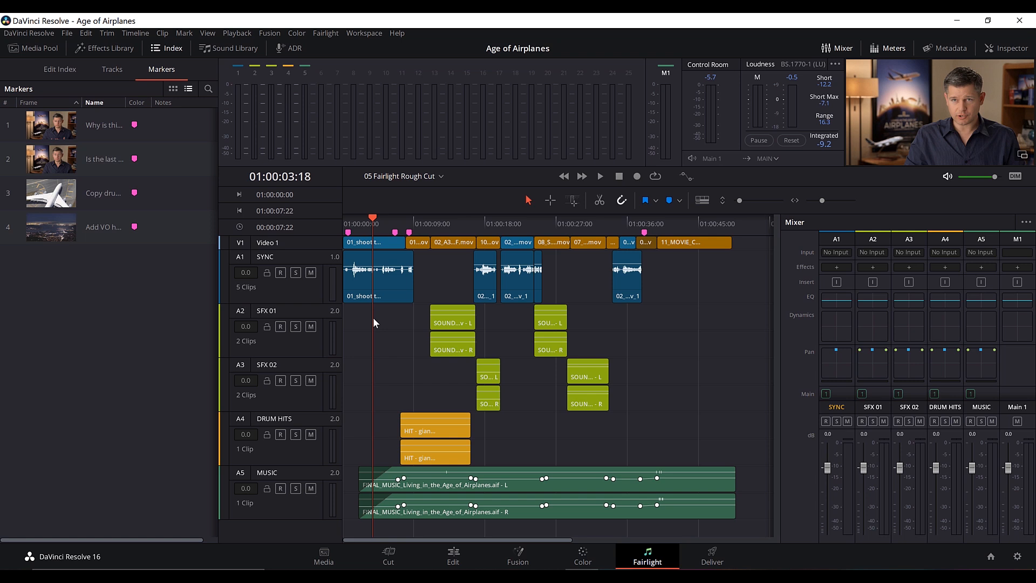
click(90, 192)
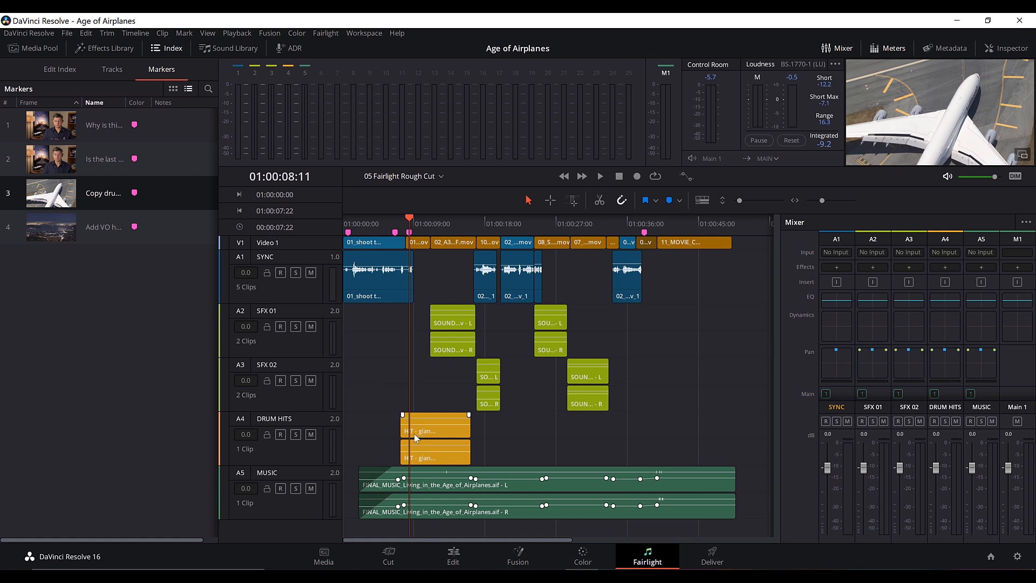
Solo the DRUM HITS track, mark its drum hit clip as a range, and play it
click(296, 435)
key(r)
click(434, 433)
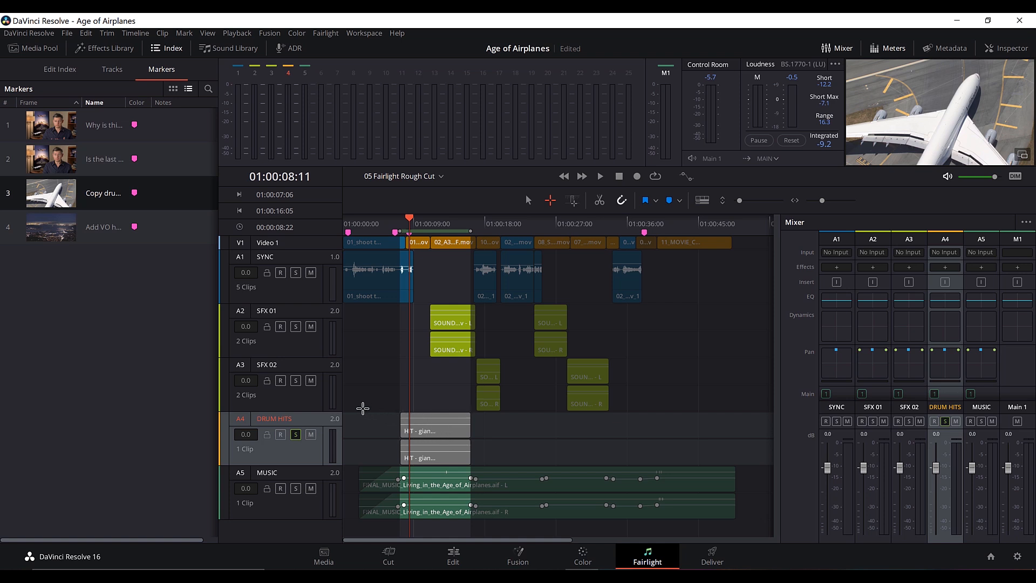
key(space)
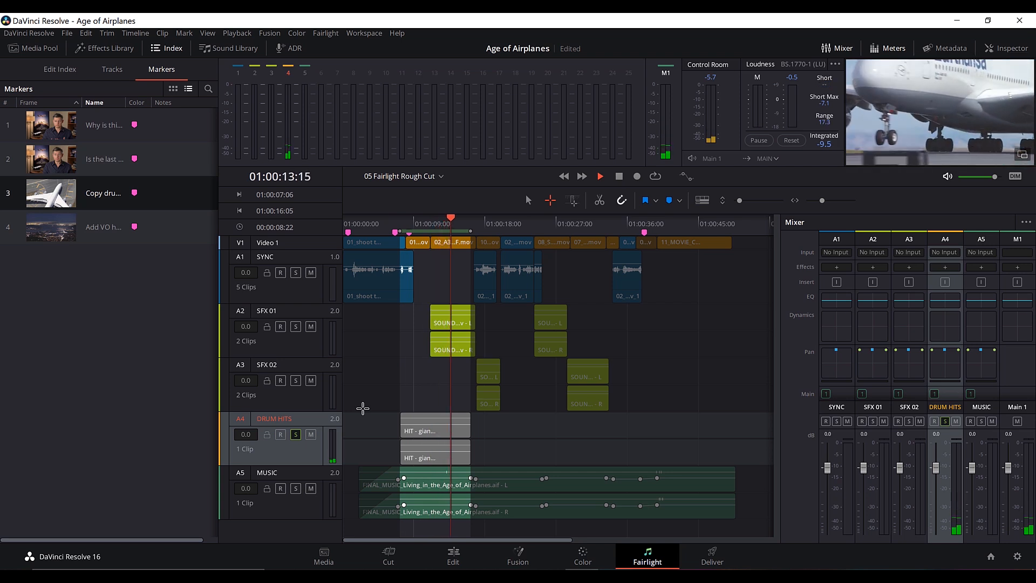
Read the details of the marker at 01:00:08:11 and close them without changes
click(421, 223)
double_click(409, 232)
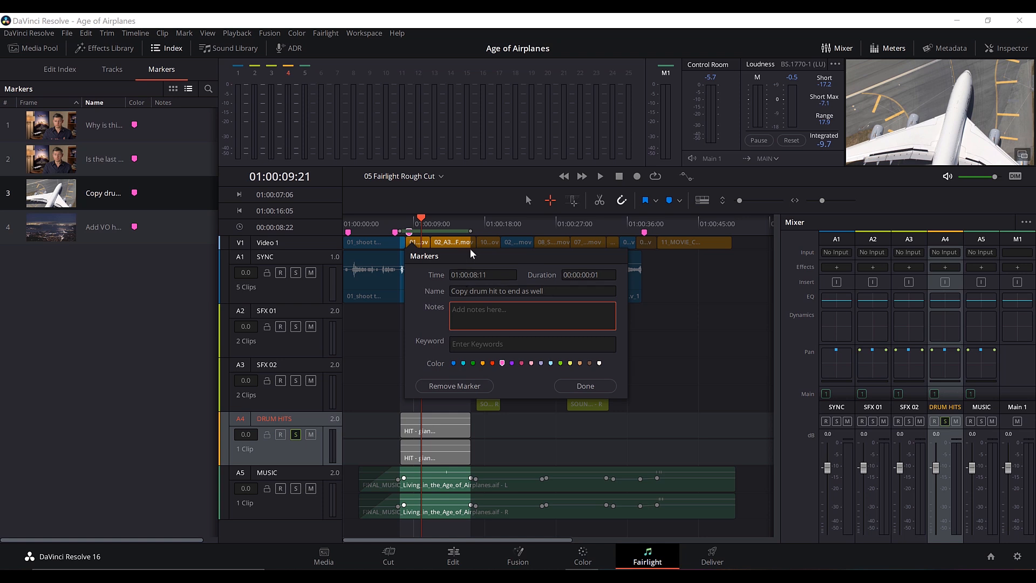
click(582, 386)
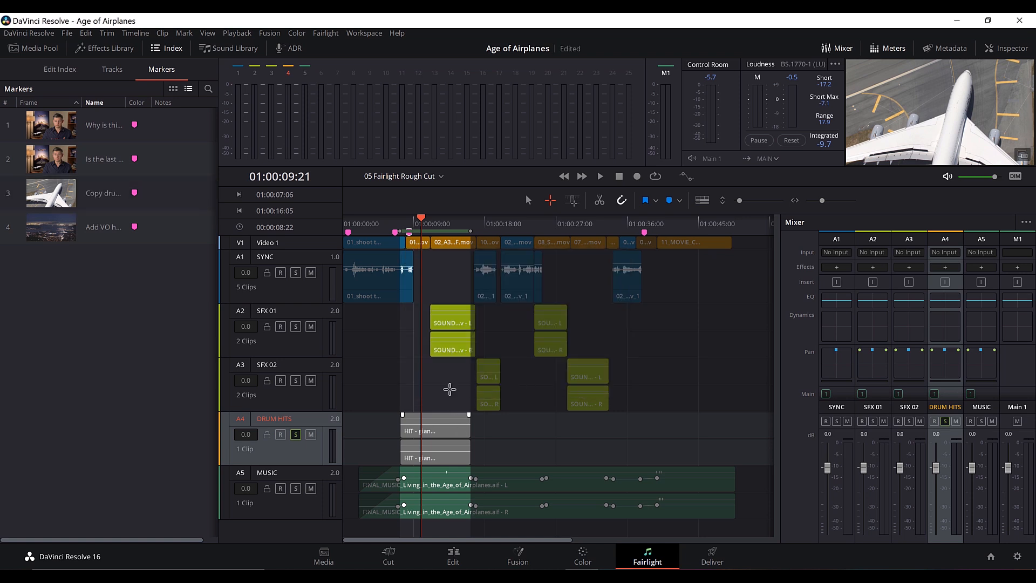
Return to selection mode and clear the marked range and drum hit clip selection
key(a)
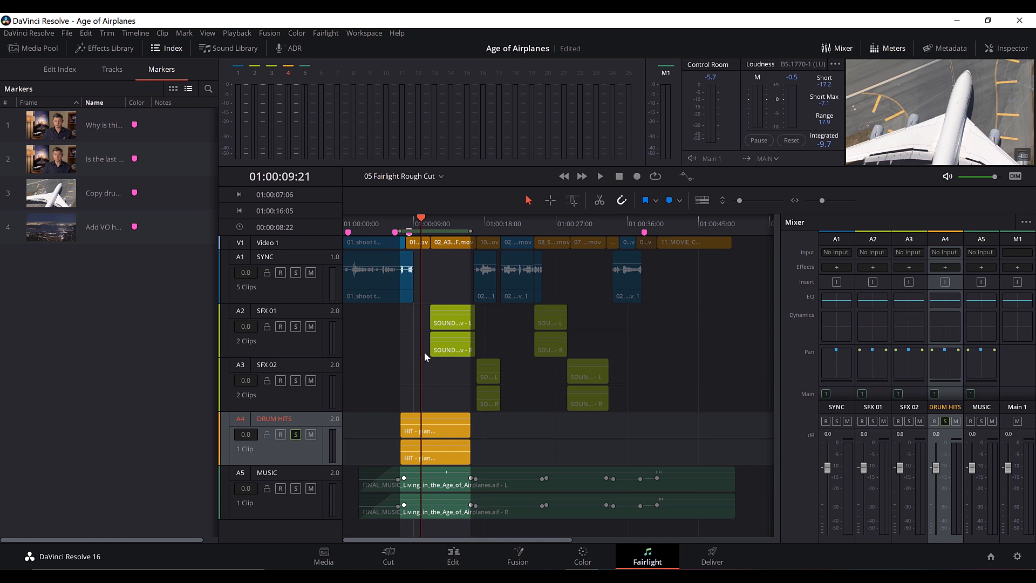
click(434, 390)
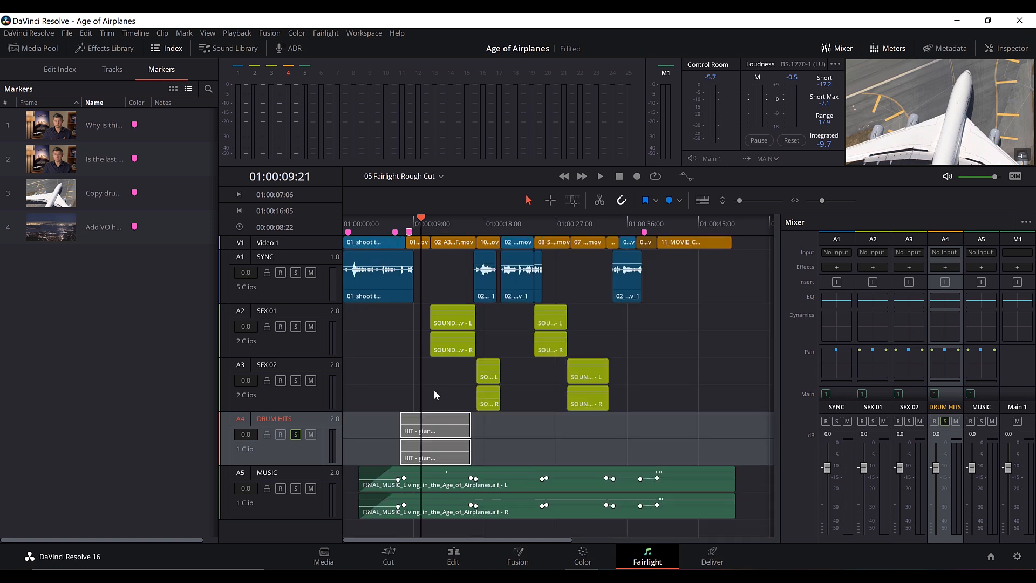
click(437, 393)
Increase the DRUM HITS track's height to show its waveform, reducing the SFX 02 track's height
drag(820, 200, 825, 202)
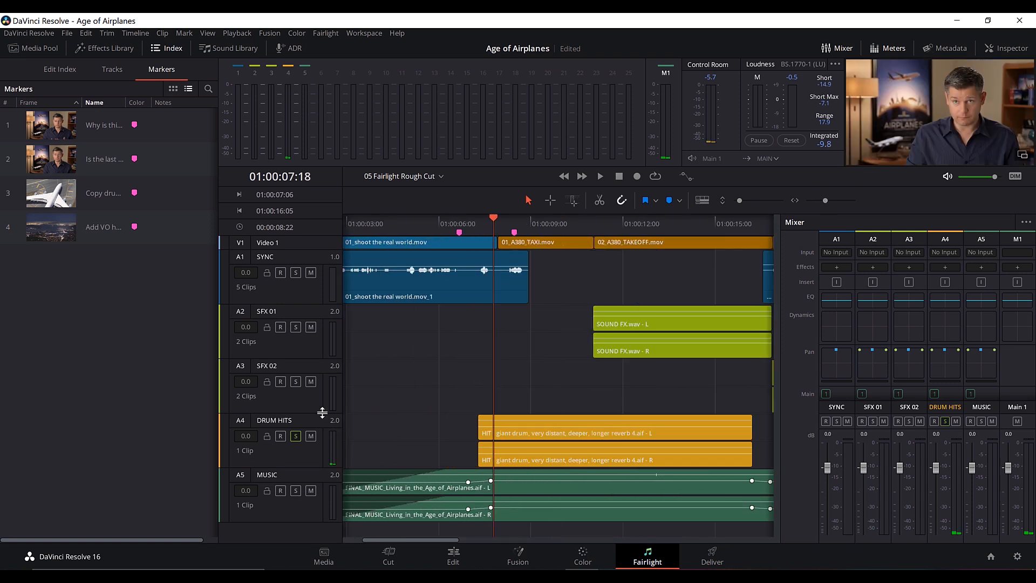
drag(322, 413, 326, 399)
drag(321, 453, 314, 479)
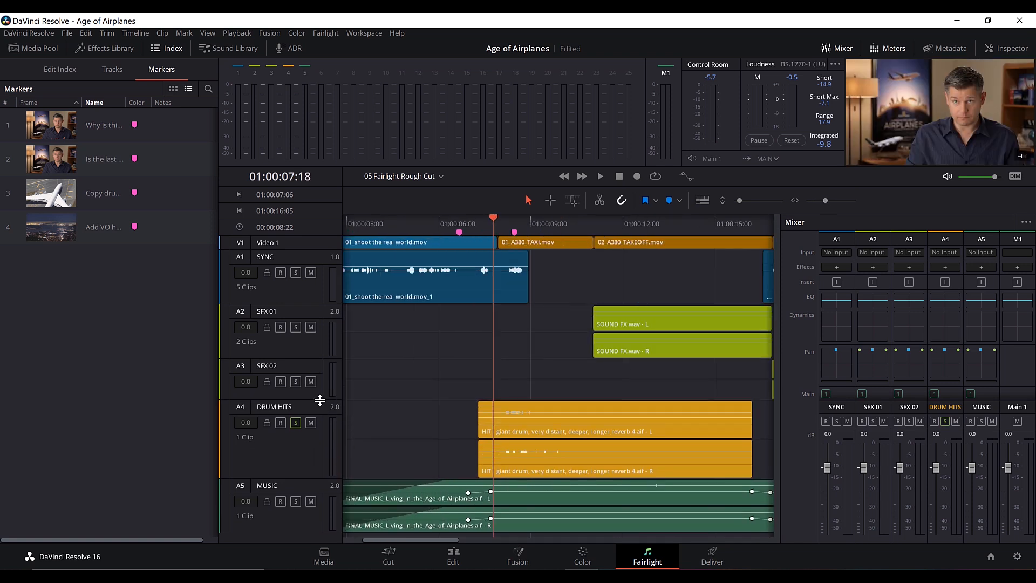
drag(322, 400, 323, 393)
drag(303, 476, 304, 484)
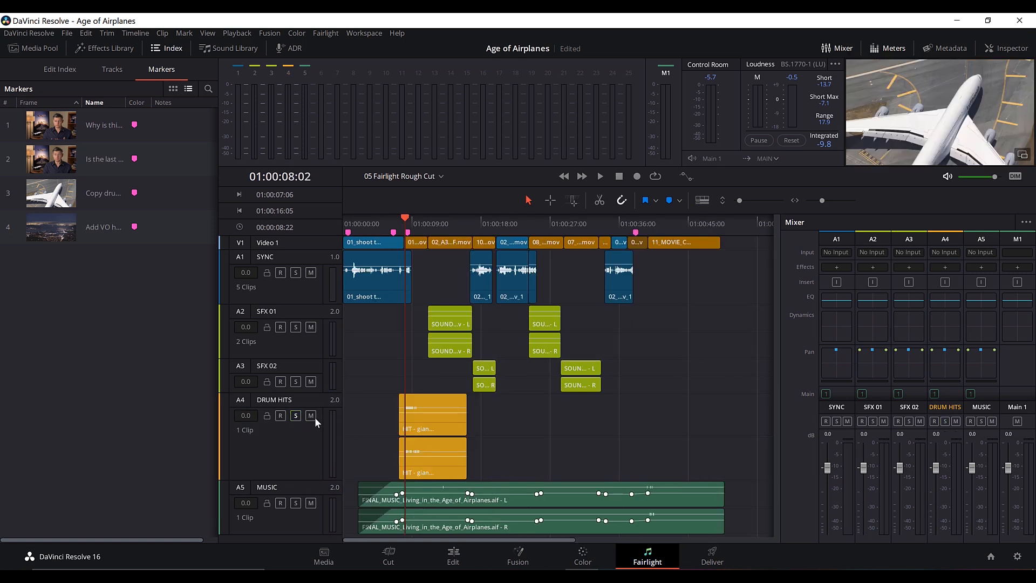
Copy the drum hit clip with the playhead on its first beat, and paste it on DRUM HITS at 01:00:39:17 by the closing credits
click(435, 426)
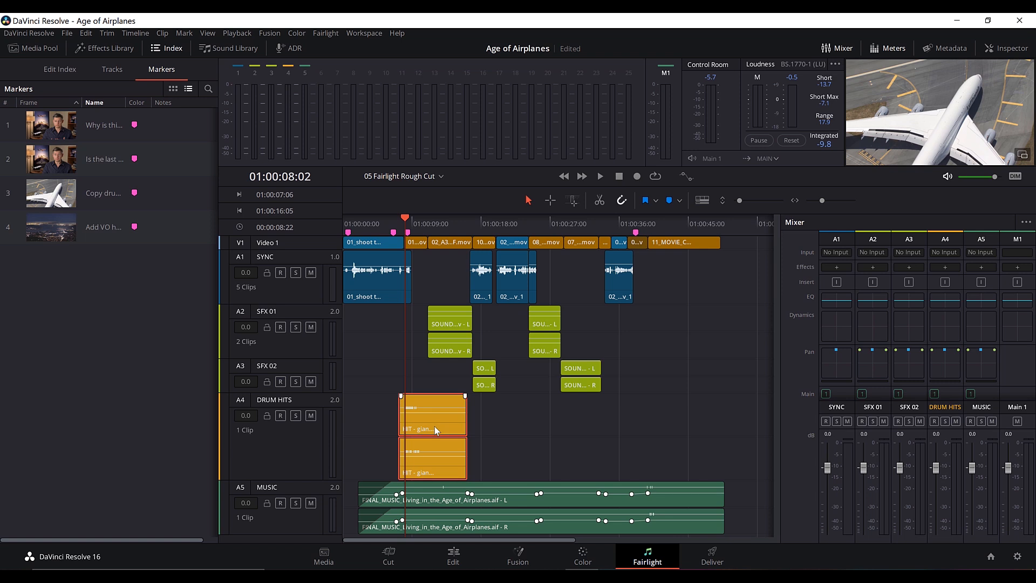
key(d)
key(d)
drag(437, 221, 653, 225)
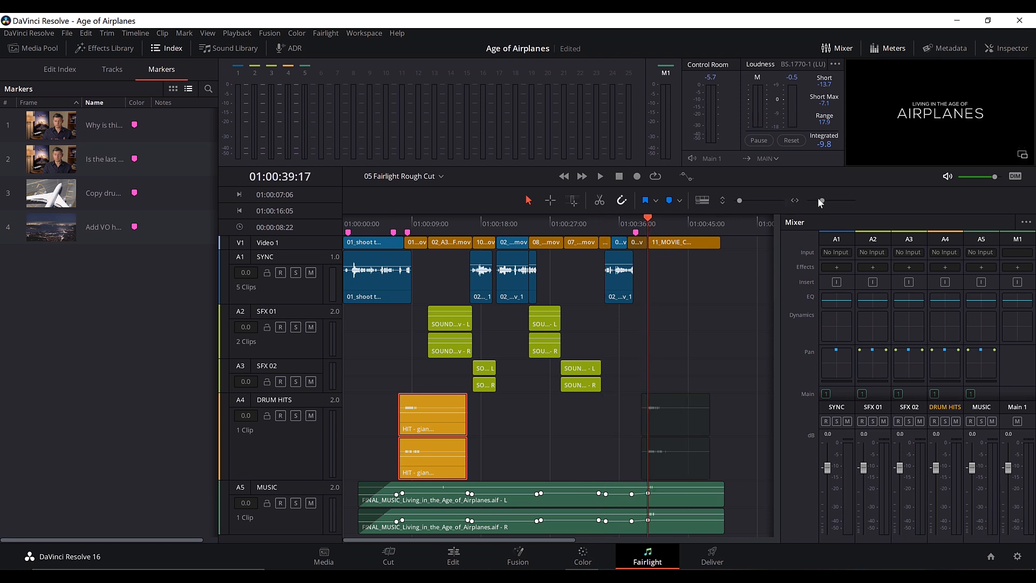
drag(822, 200, 823, 200)
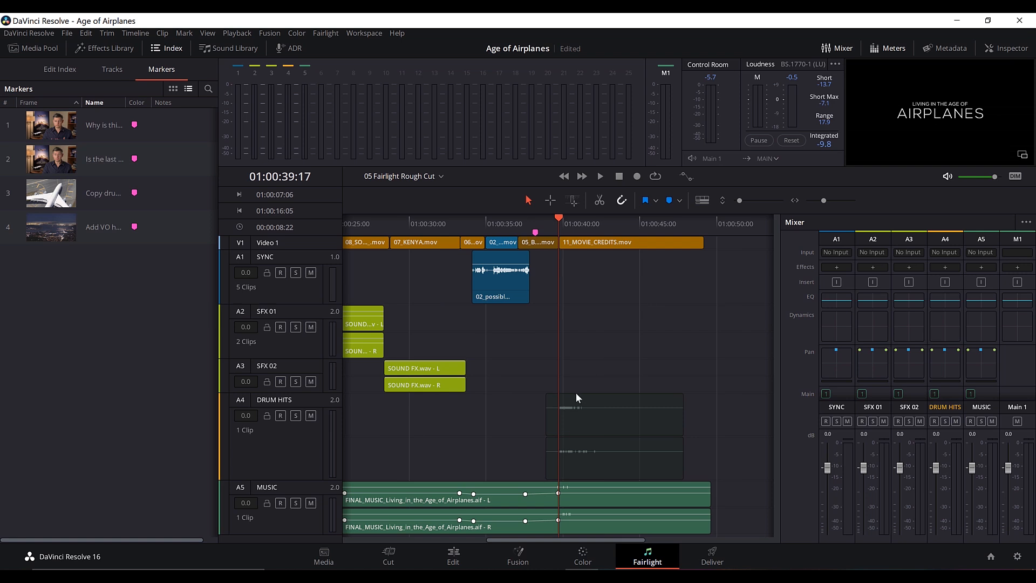
key(ctrl+v)
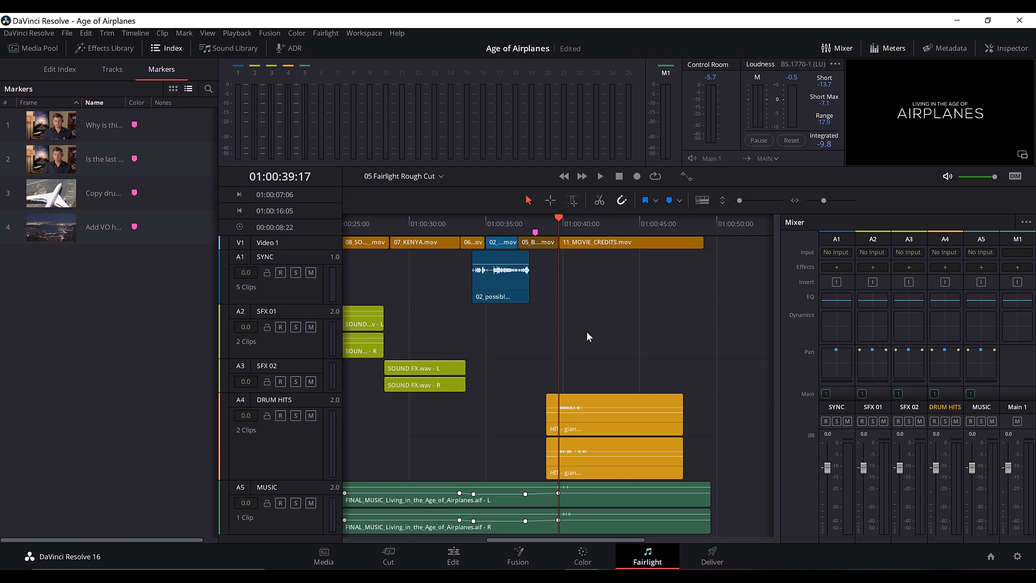
Mark a range around the second drum hit clip in range selection mode and play it from in to out
key(r)
click(592, 417)
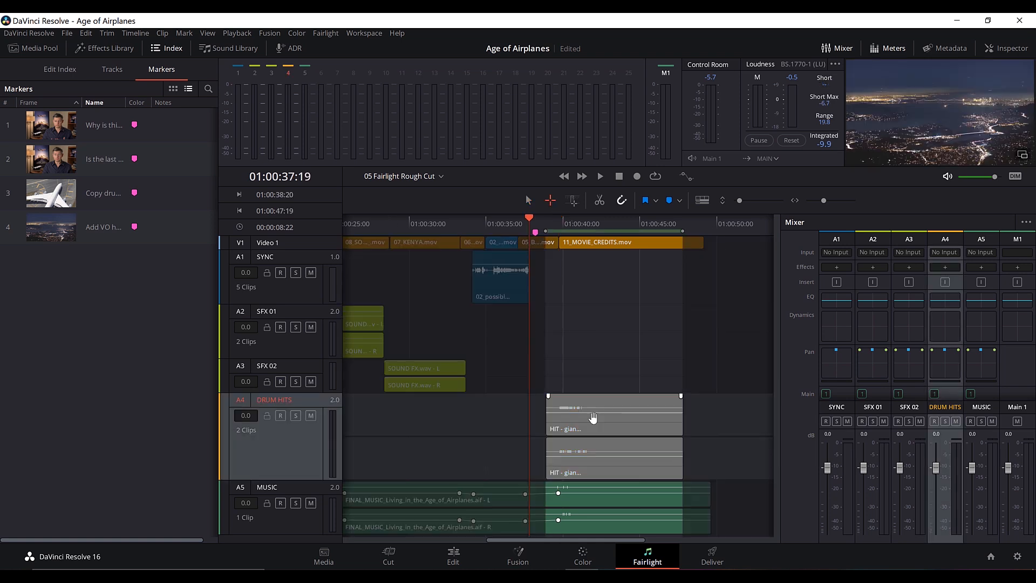
key(space)
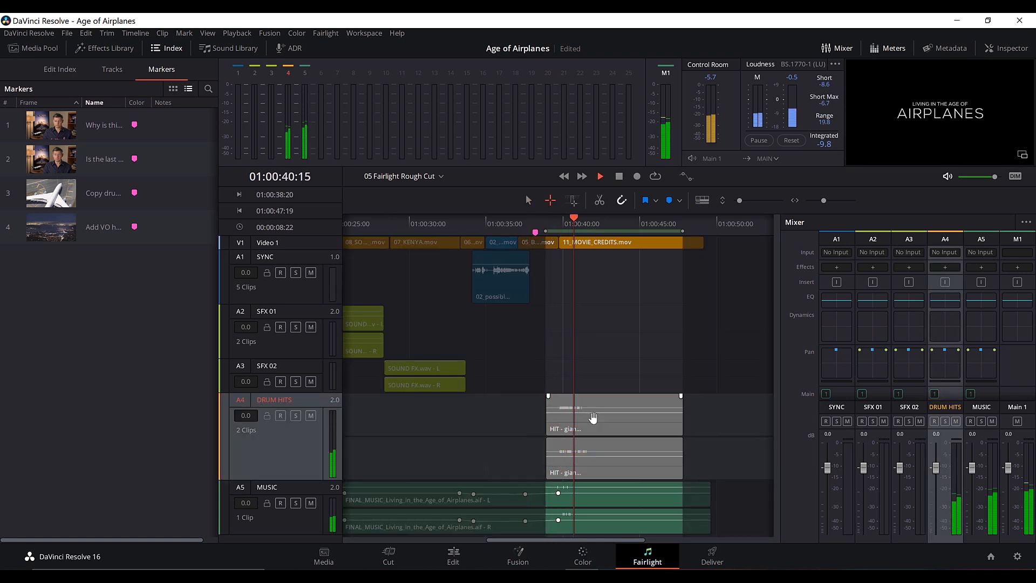
key(alt+slash)
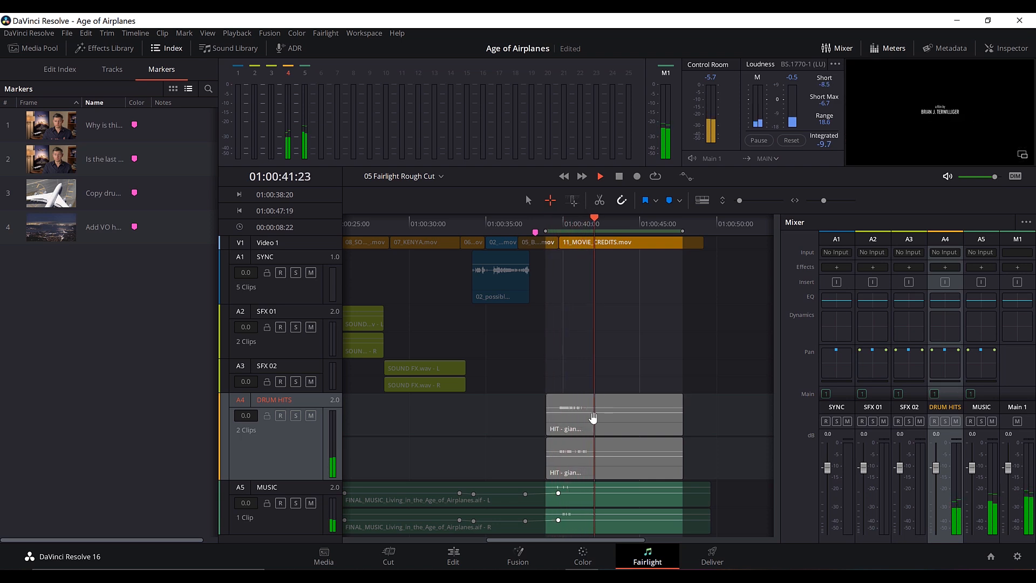
key(alt+slash)
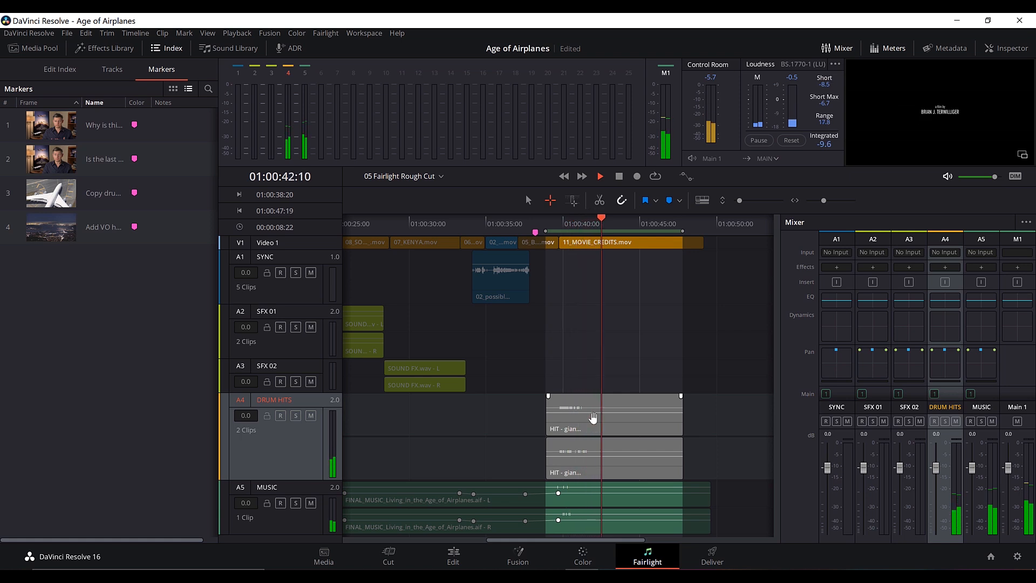
key(space)
Return to selection mode and nudge the second drum hit clip one frame earlier
key(a)
drag(569, 225, 551, 236)
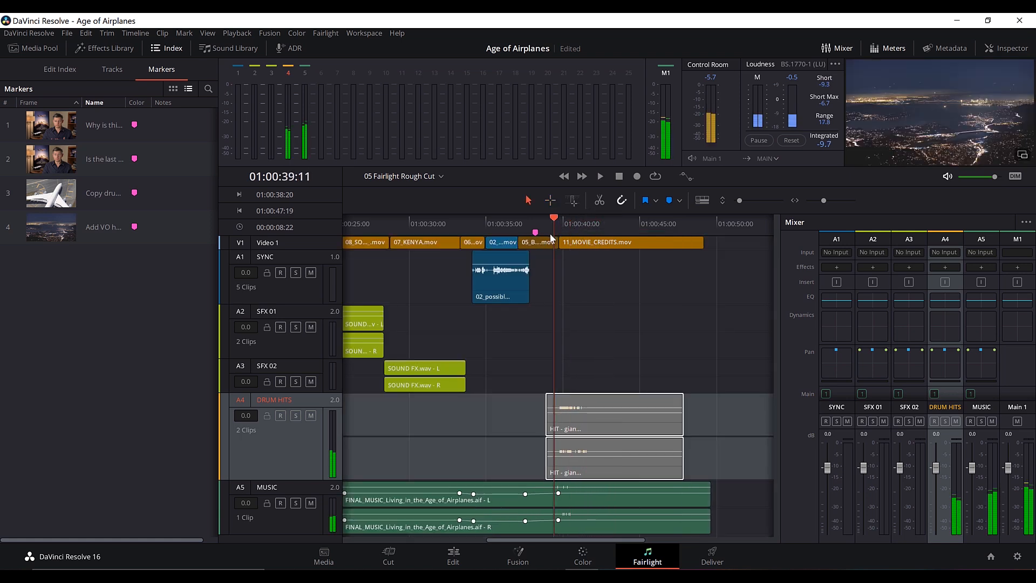
key(Down)
drag(824, 200, 825, 200)
drag(492, 330, 769, 346)
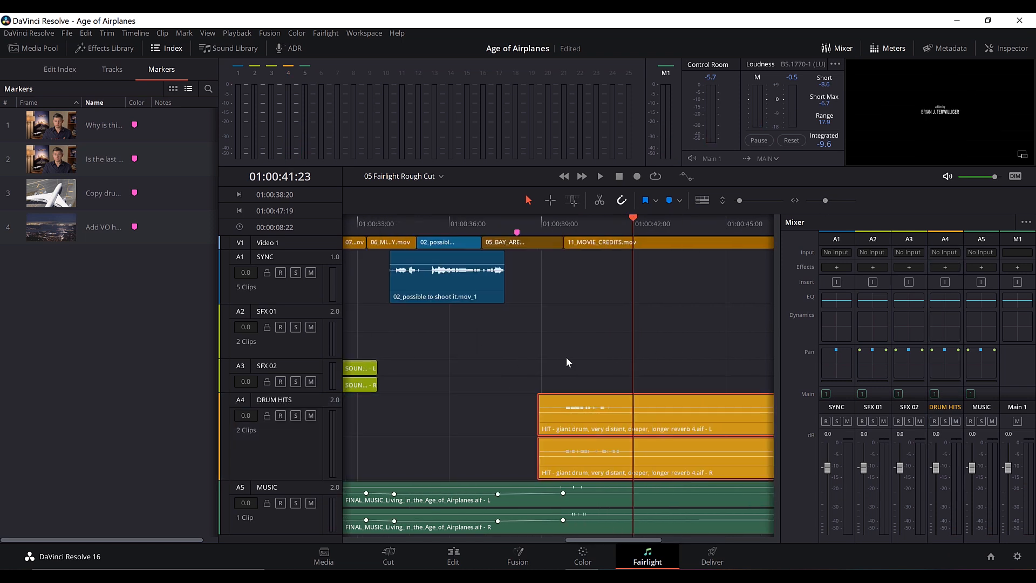
key(comma)
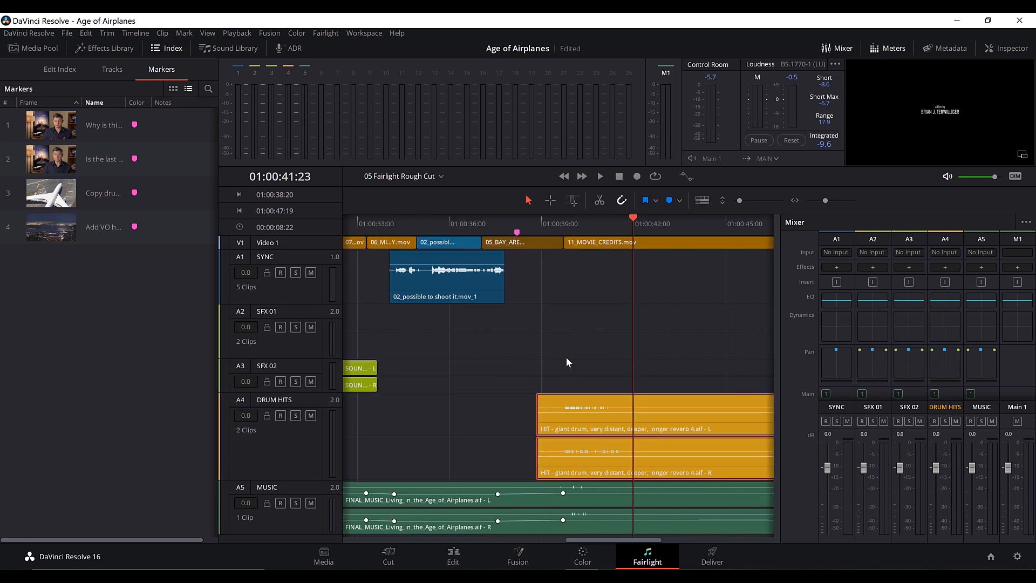
click(594, 306)
Reduce the DRUM HITS track's height and save the project
key(shift+z)
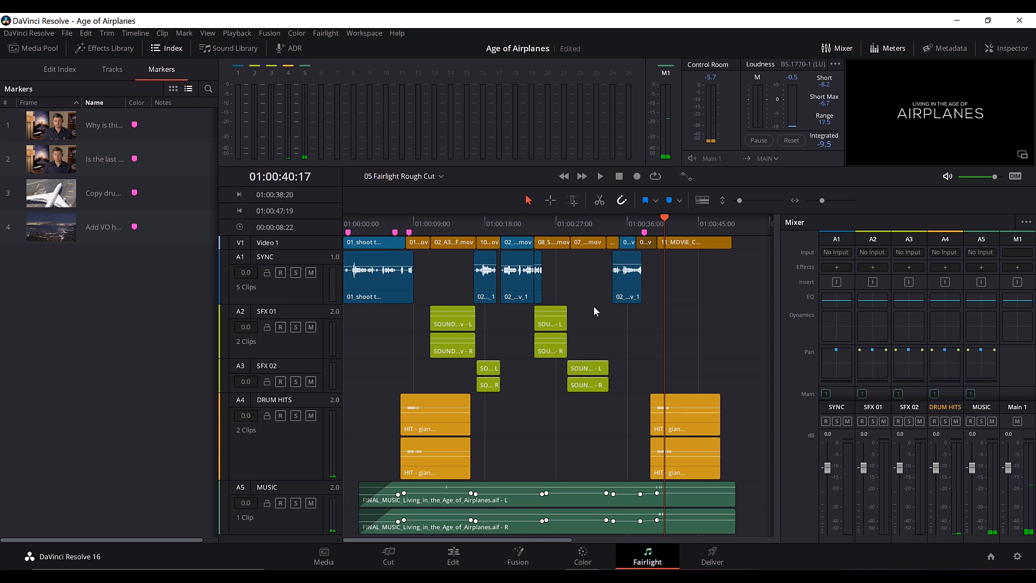
key(ctrl+s)
drag(324, 481, 334, 439)
click(327, 399)
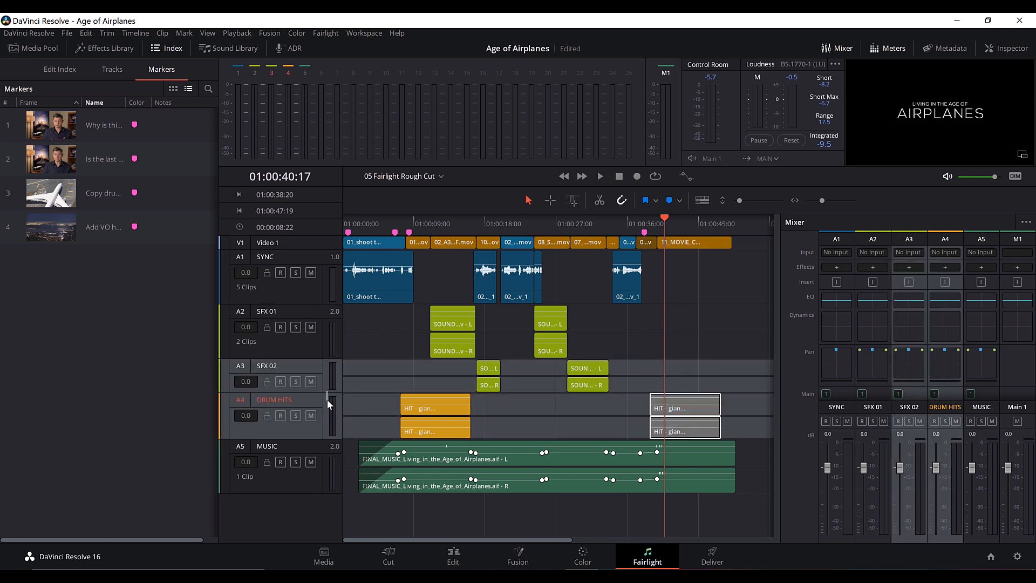
click(394, 368)
key(ctrl+s)
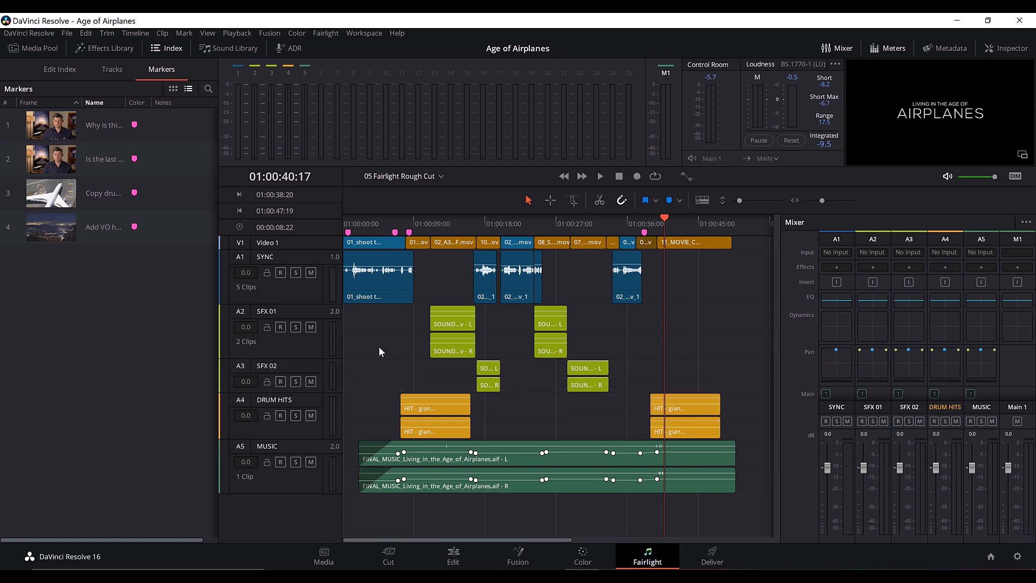
Set the project's capture save location to the "Mixage Audio avec Fairlight - Tuto Davinci Resolve 16" folder on Samsung_T5, and save the project settings
click(66, 34)
click(113, 258)
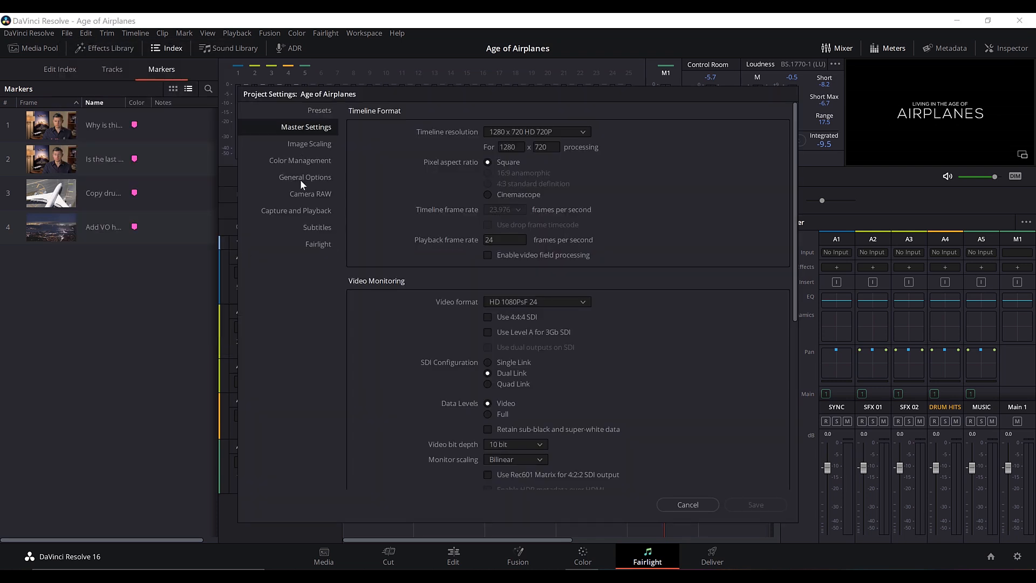
click(300, 213)
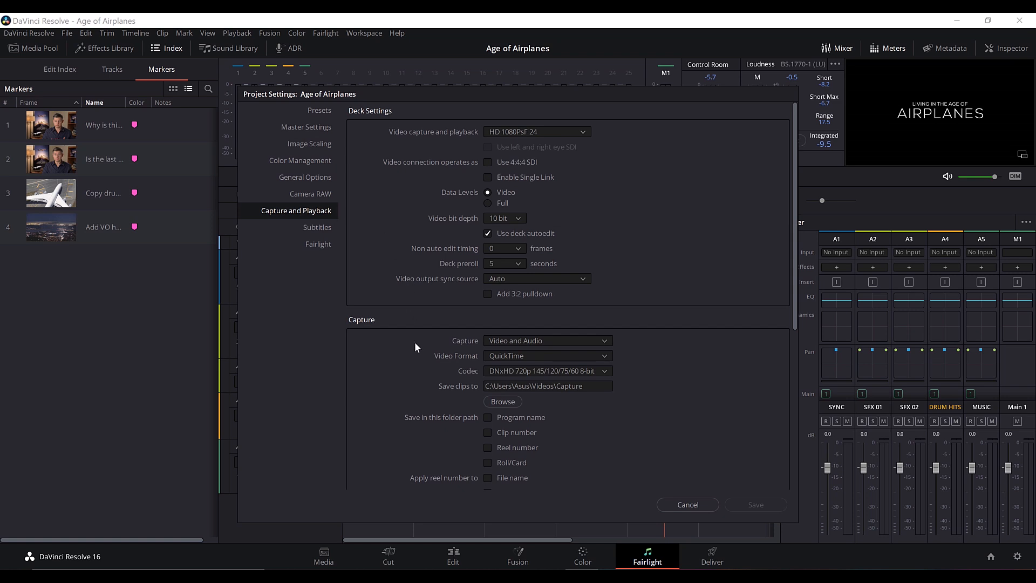
click(510, 400)
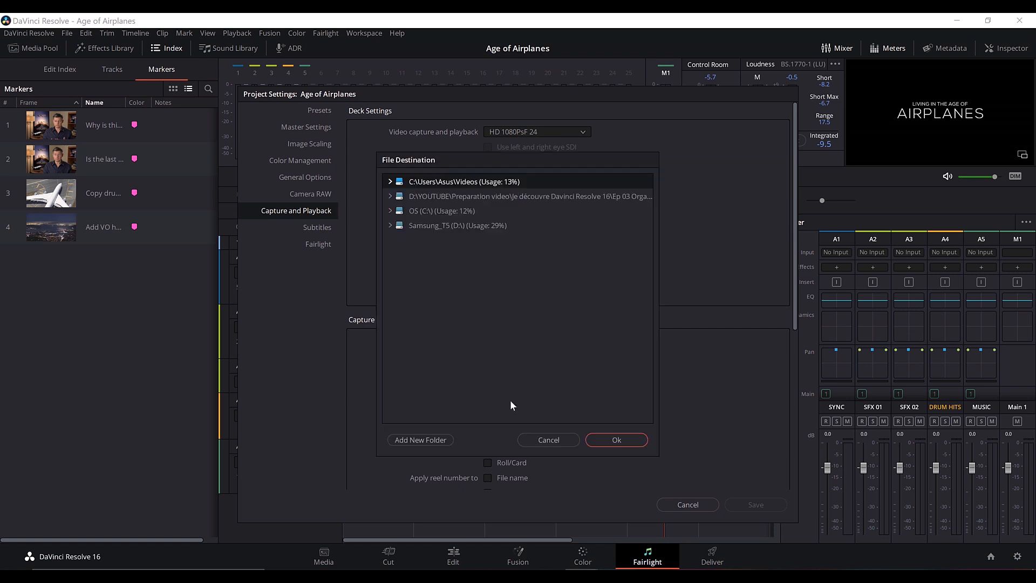
click(390, 225)
click(397, 268)
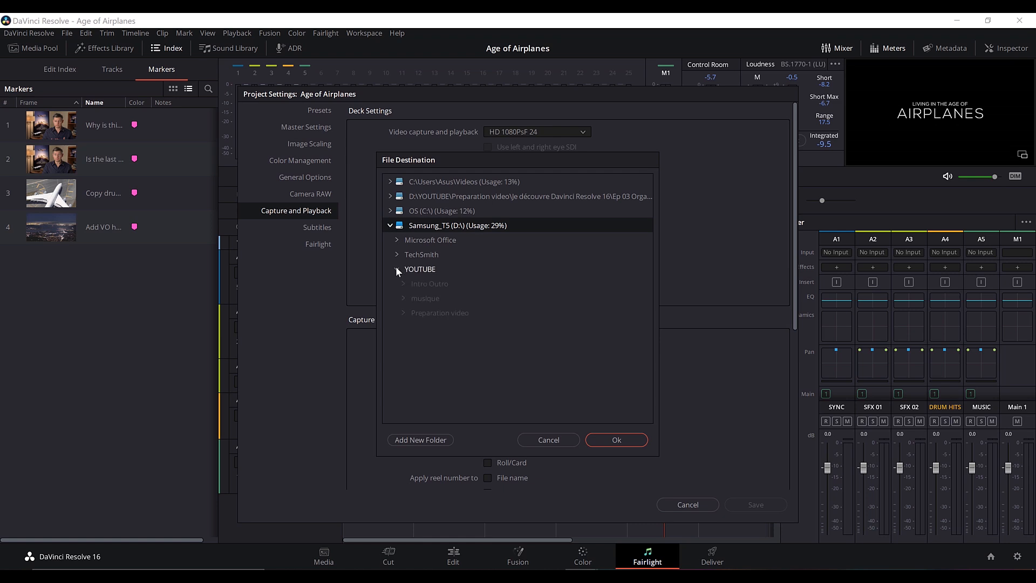
click(399, 317)
click(404, 312)
scroll(432, 323, down, 2)
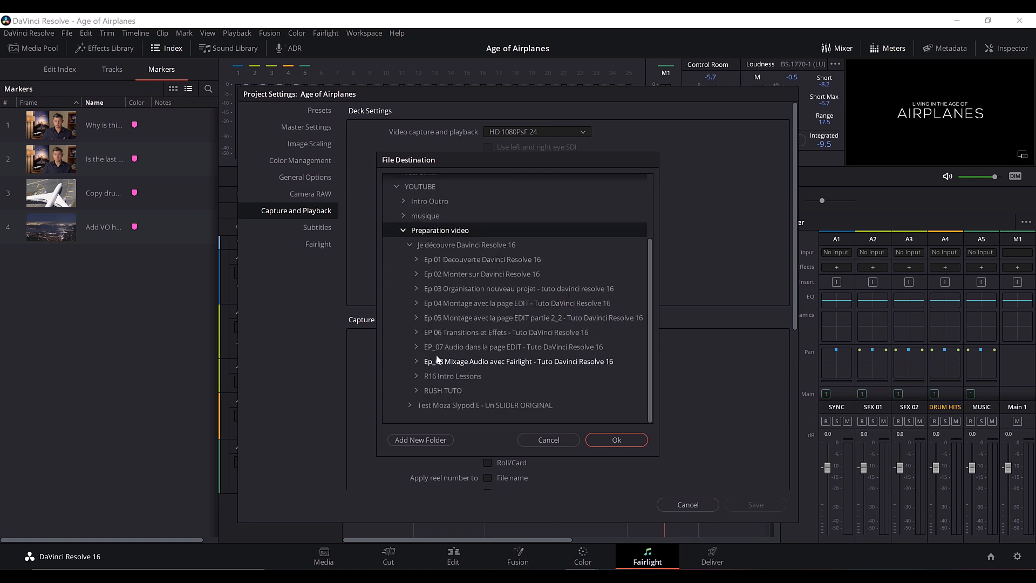
click(473, 362)
click(610, 436)
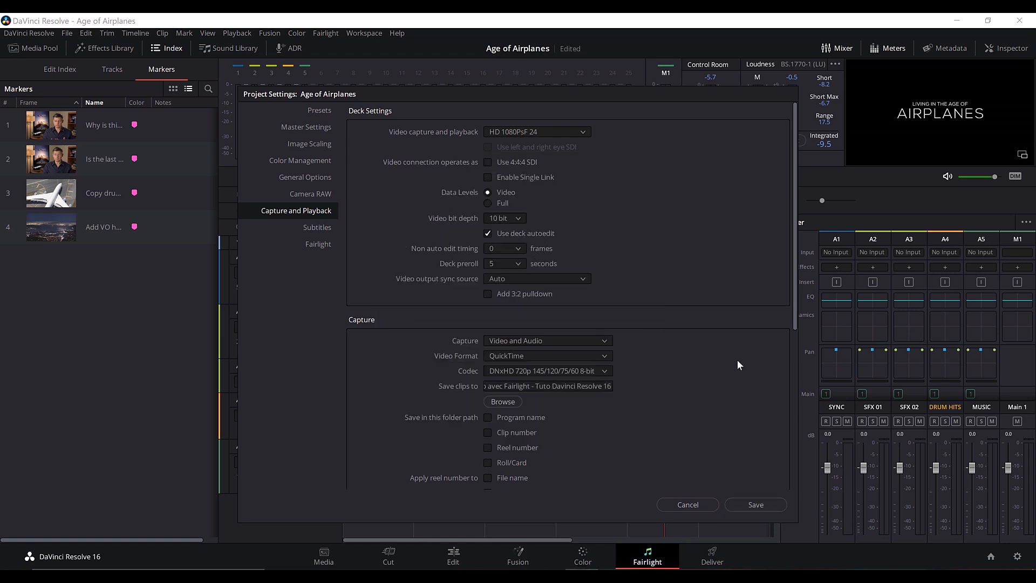
click(749, 504)
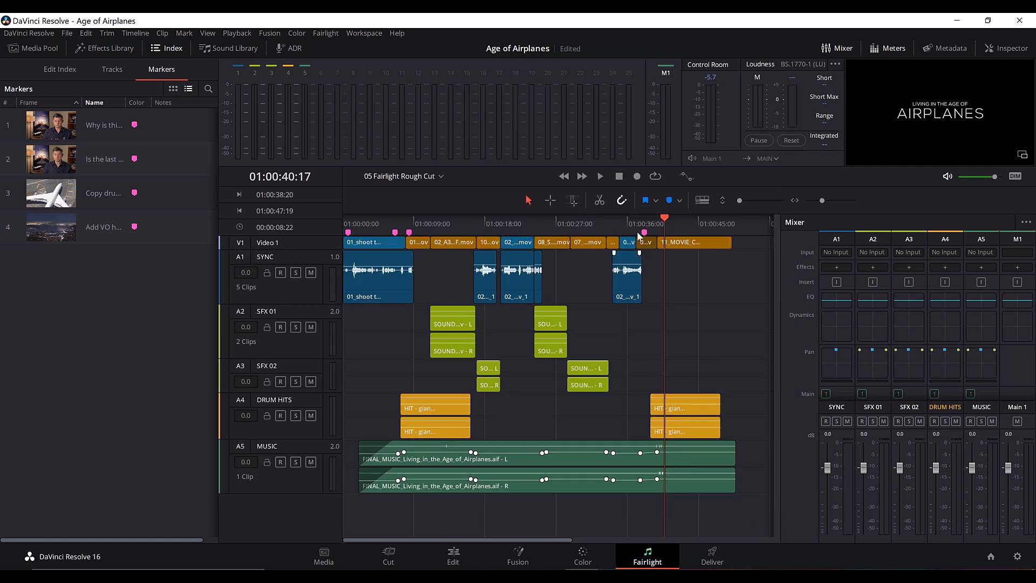
Hide the meters, add one mono audio track below SYNC, and rename the new track VO
click(883, 47)
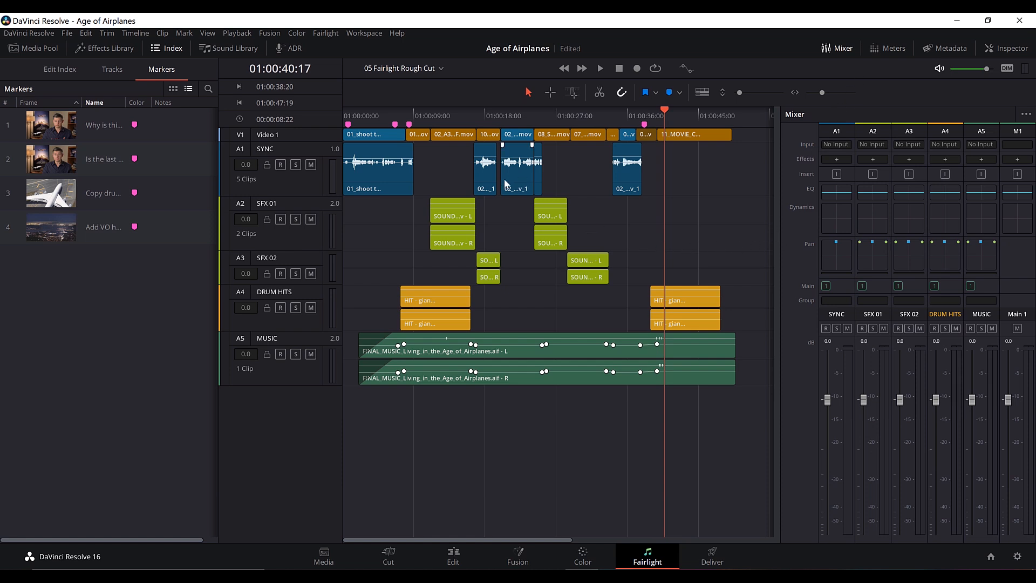
right_click(296, 182)
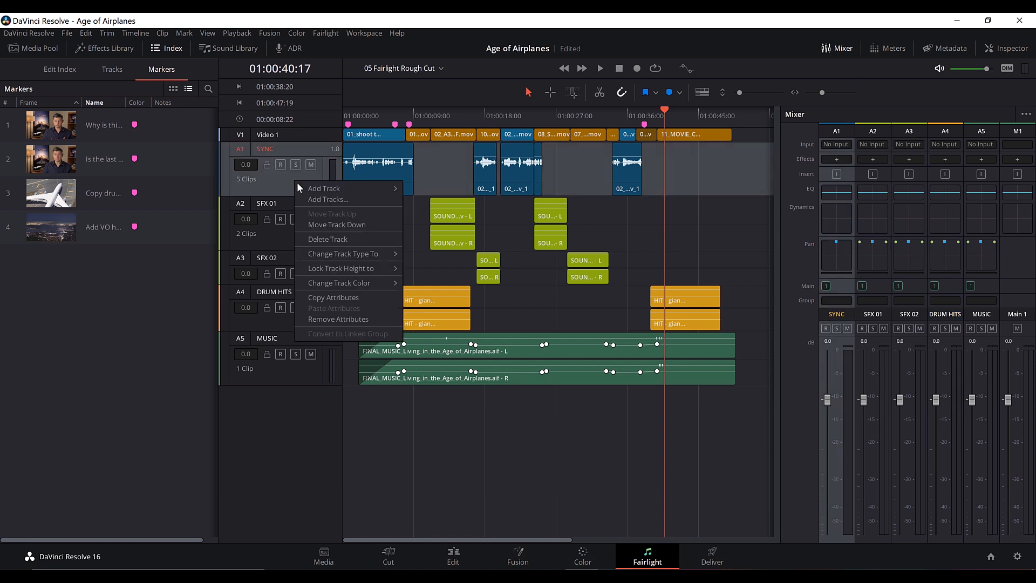
click(329, 200)
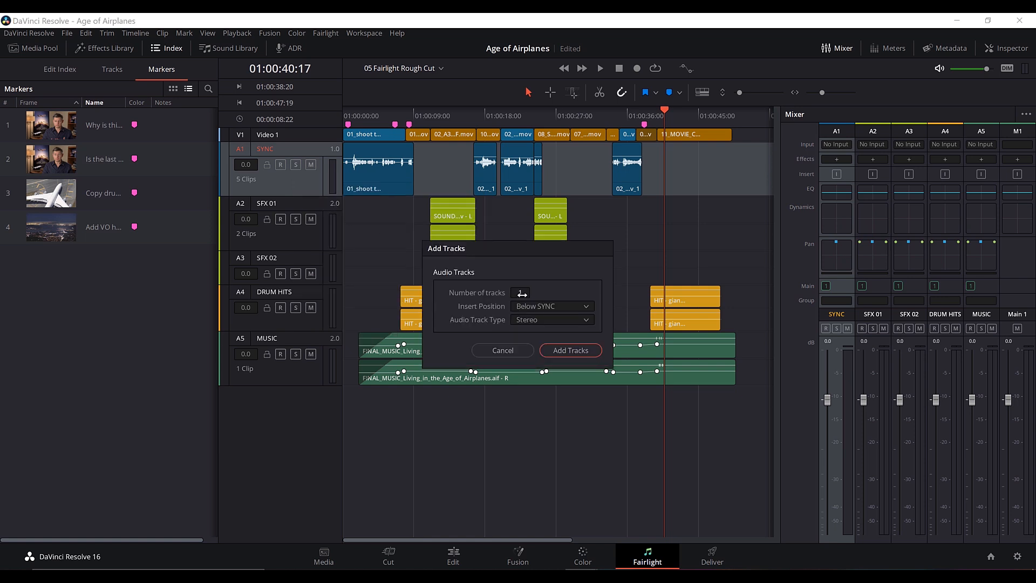
click(549, 306)
click(546, 331)
click(526, 321)
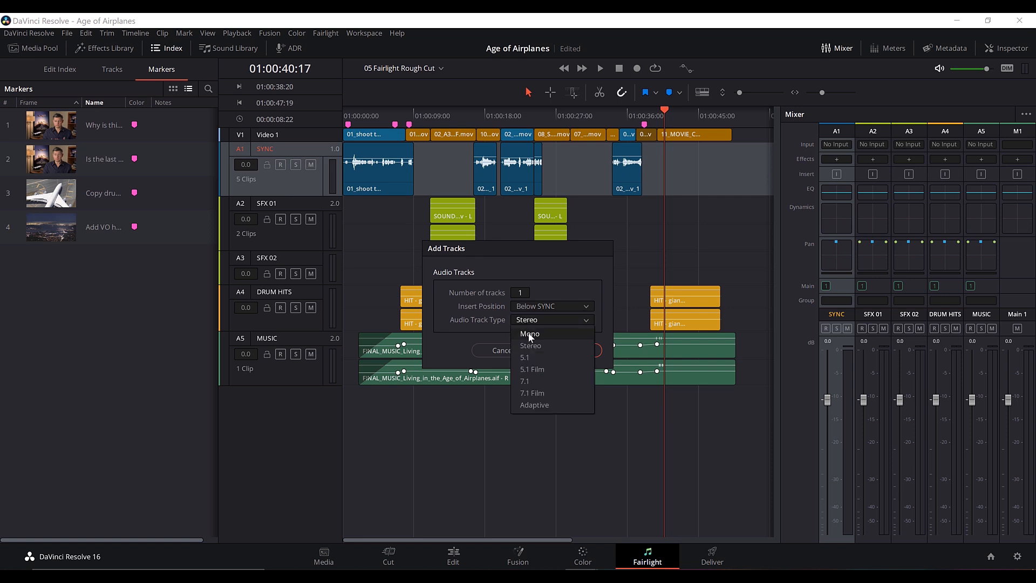
key(Escape)
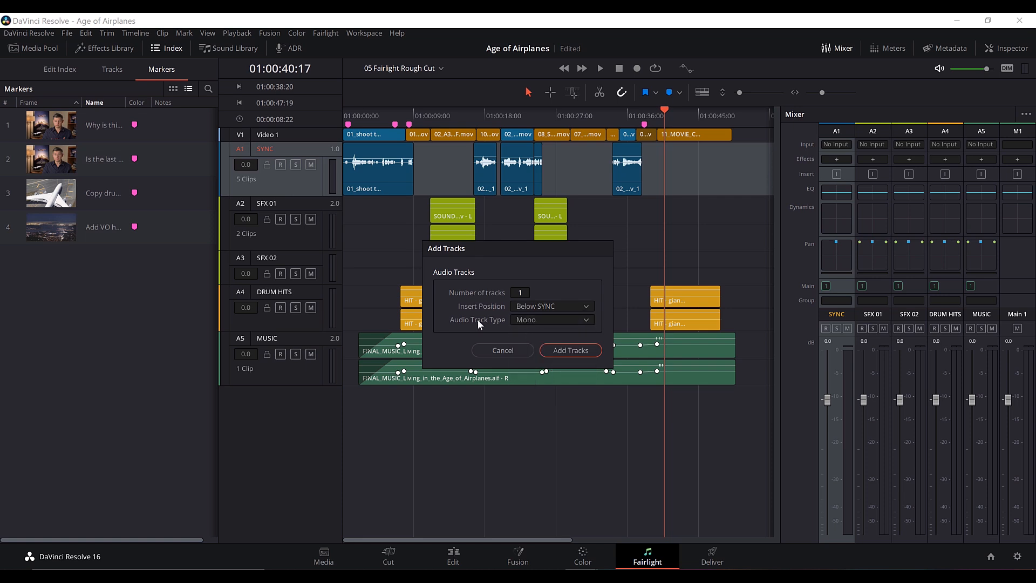
click(567, 351)
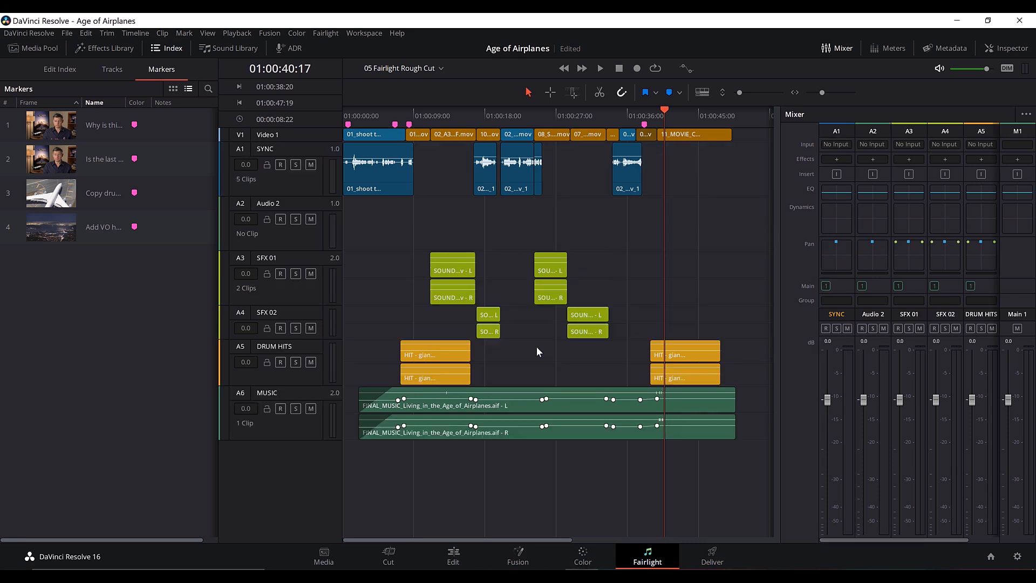
double_click(265, 203)
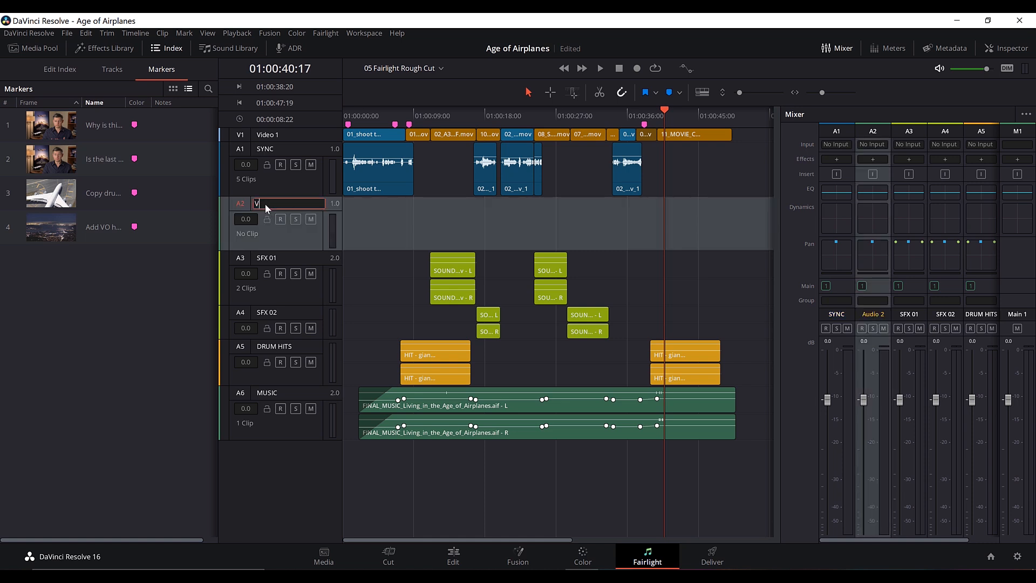
click(310, 185)
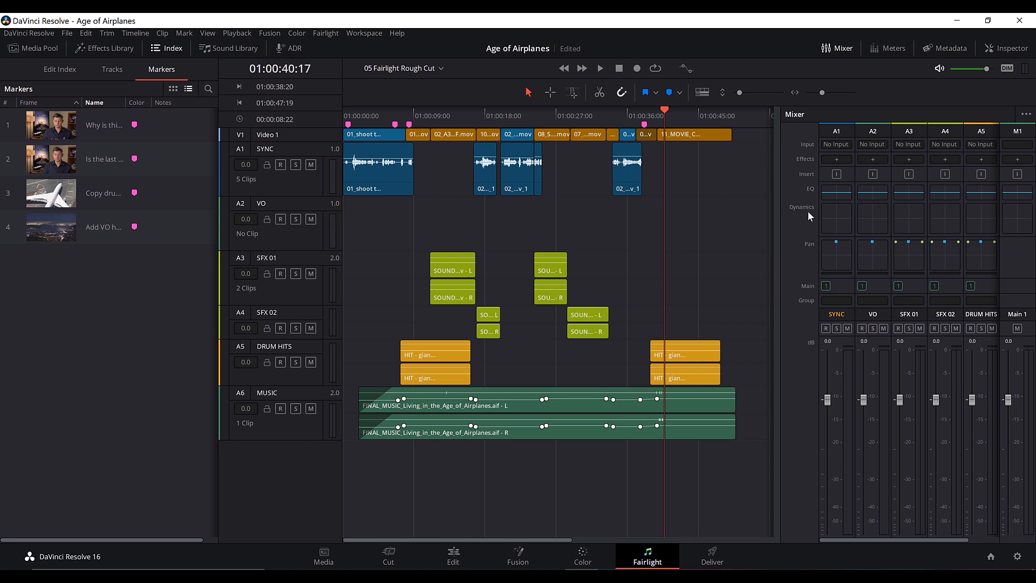
Patch the first microphone audio input to the VO track input and close the patch window
click(878, 146)
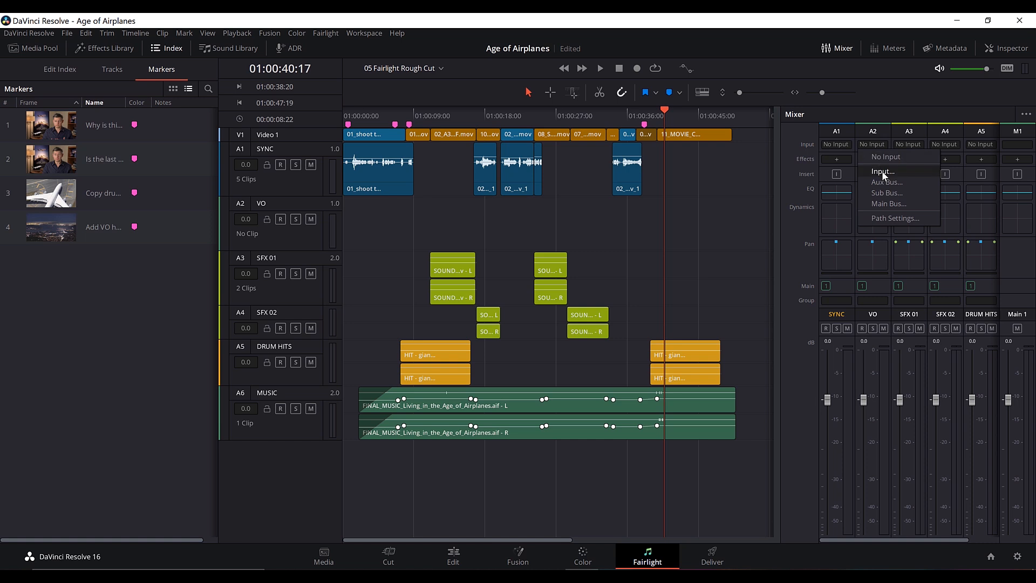
click(882, 171)
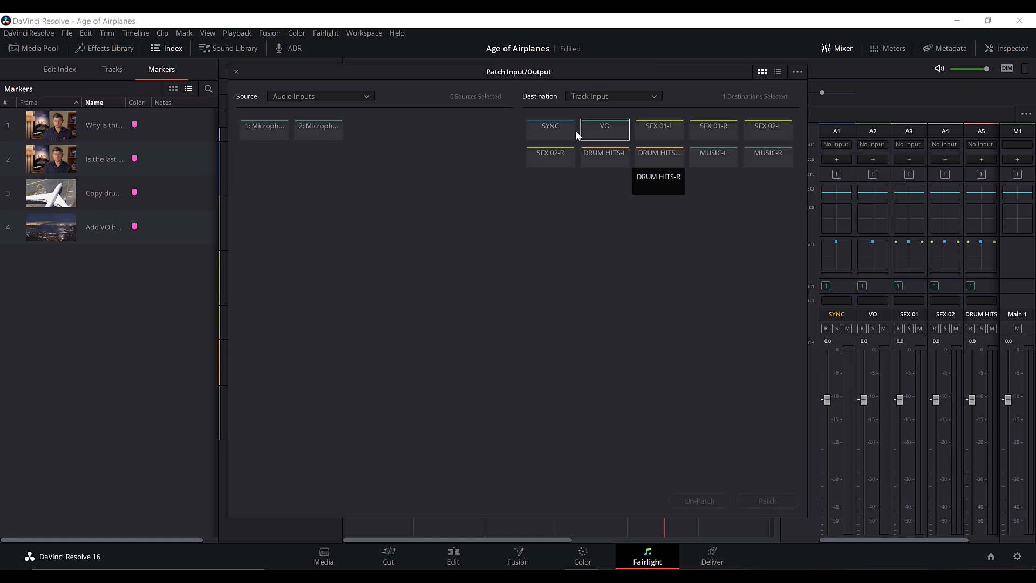
click(264, 131)
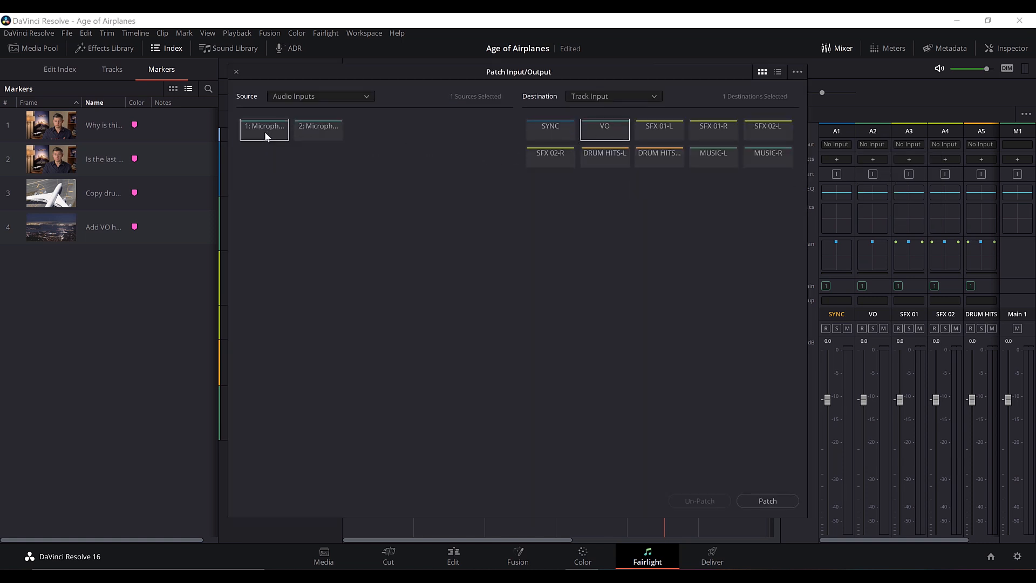
click(608, 131)
click(608, 132)
click(341, 94)
click(341, 93)
click(768, 500)
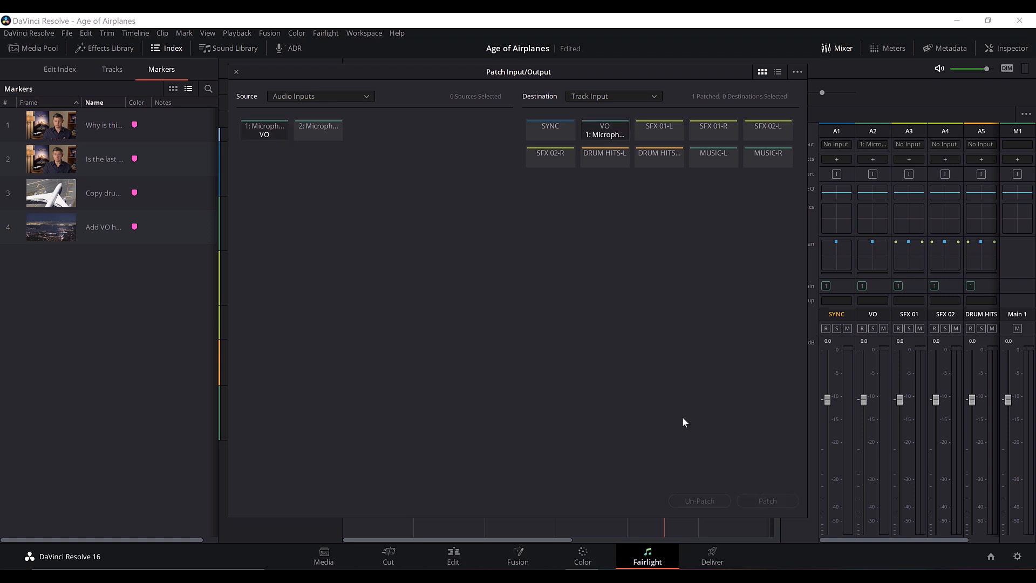
click(236, 72)
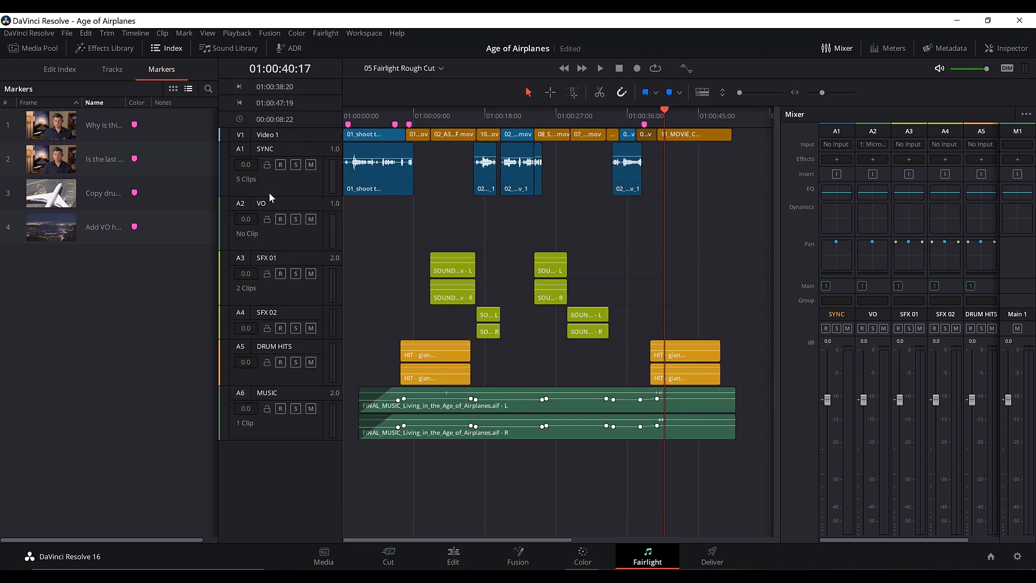
Arm the VO track for recording, solo it, and record a voice-over starting from about 01:00:39:08
click(281, 219)
click(292, 221)
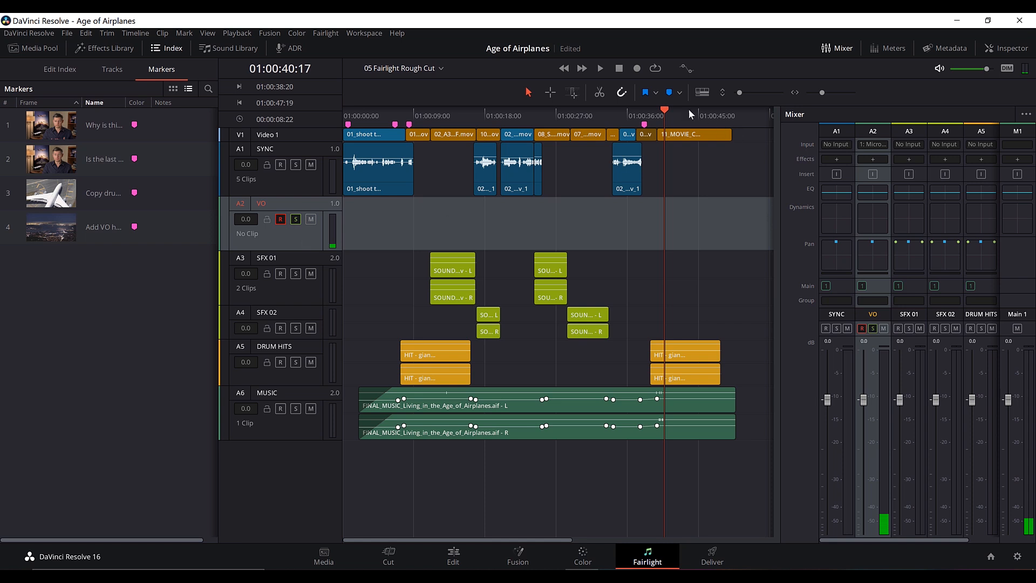
click(654, 115)
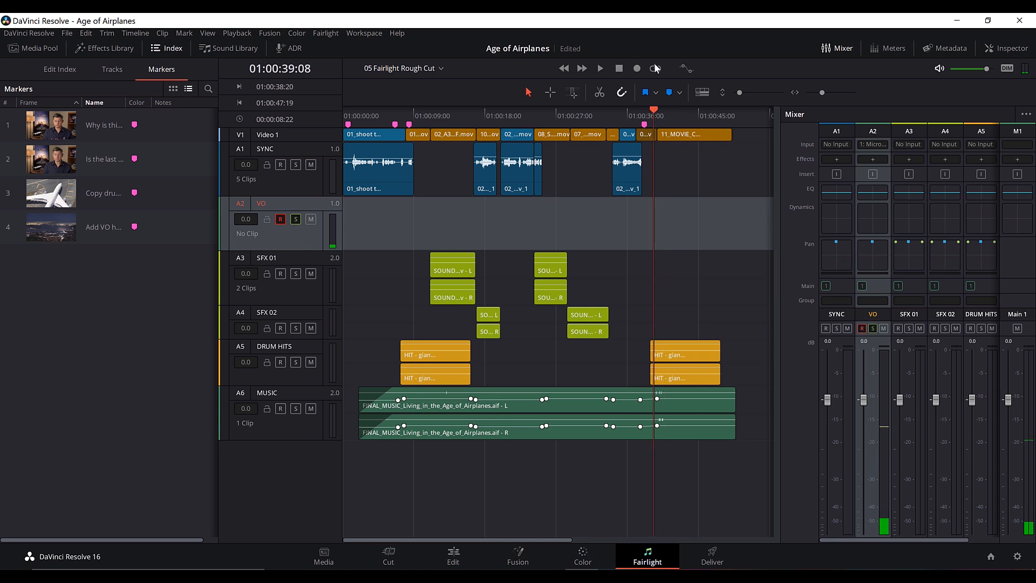
click(640, 69)
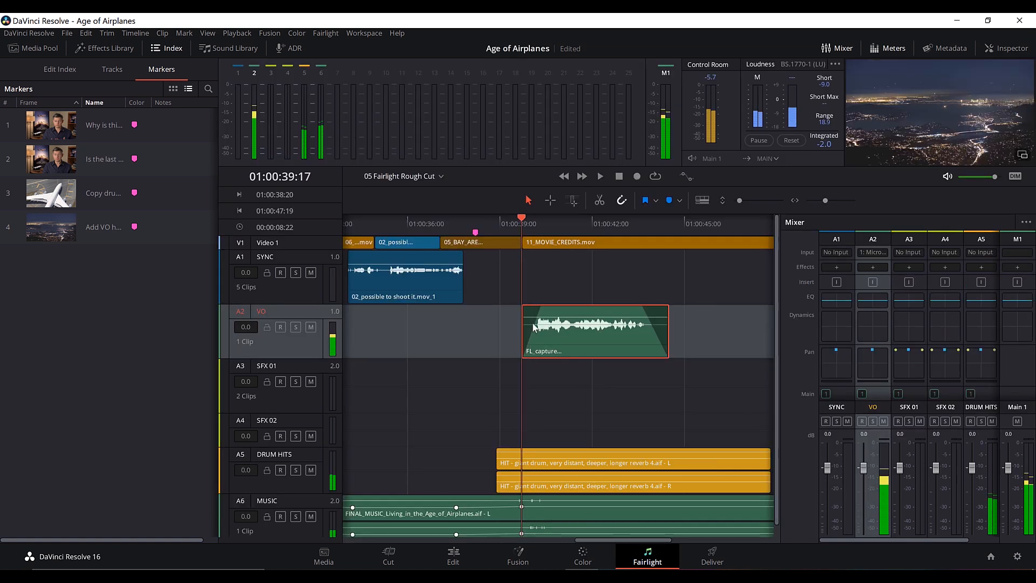
Play back the recorded voice-over clip on the VO track from its start
key(space)
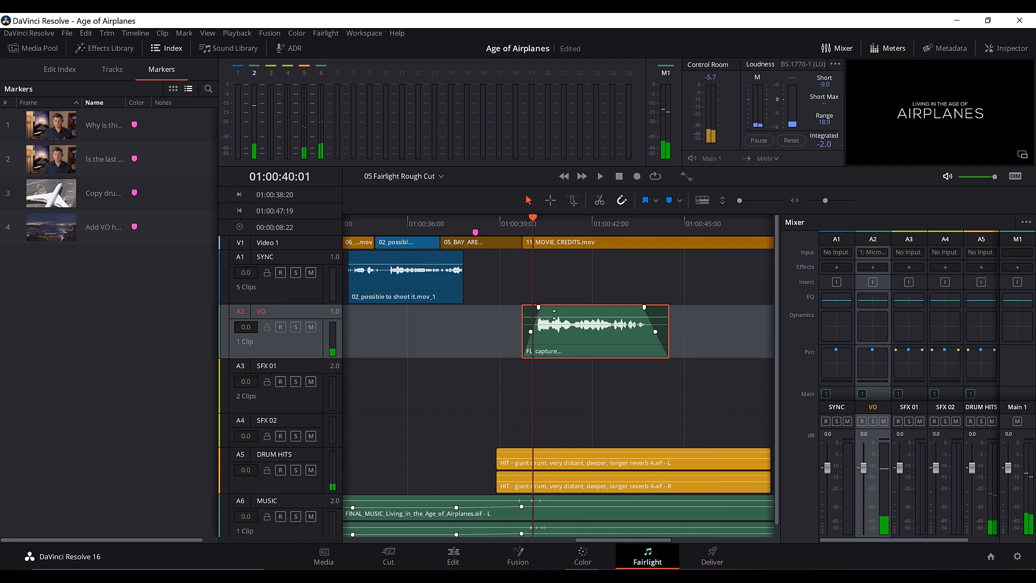
click(519, 227)
key(space)
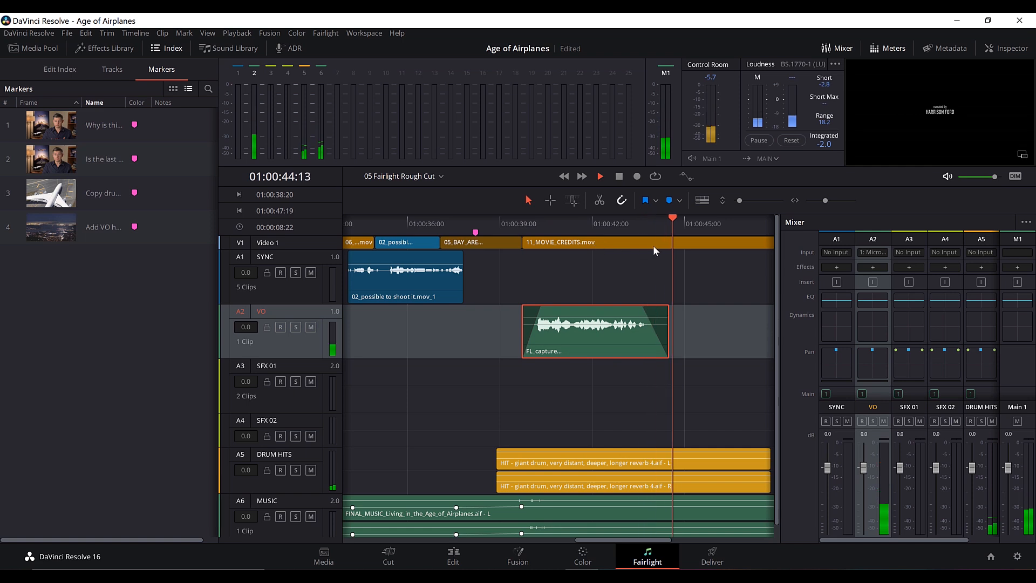
key(space)
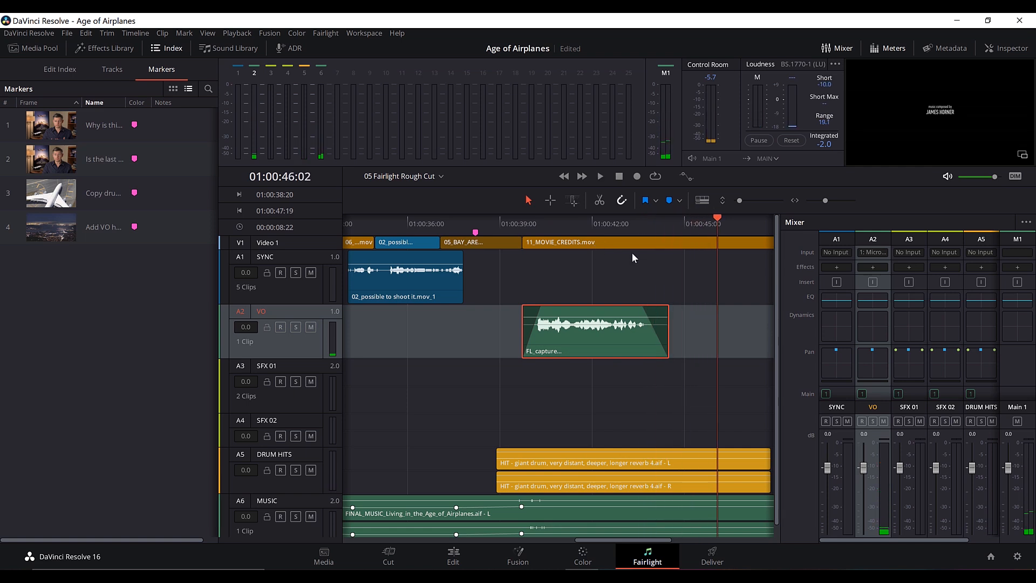
key(shift+z)
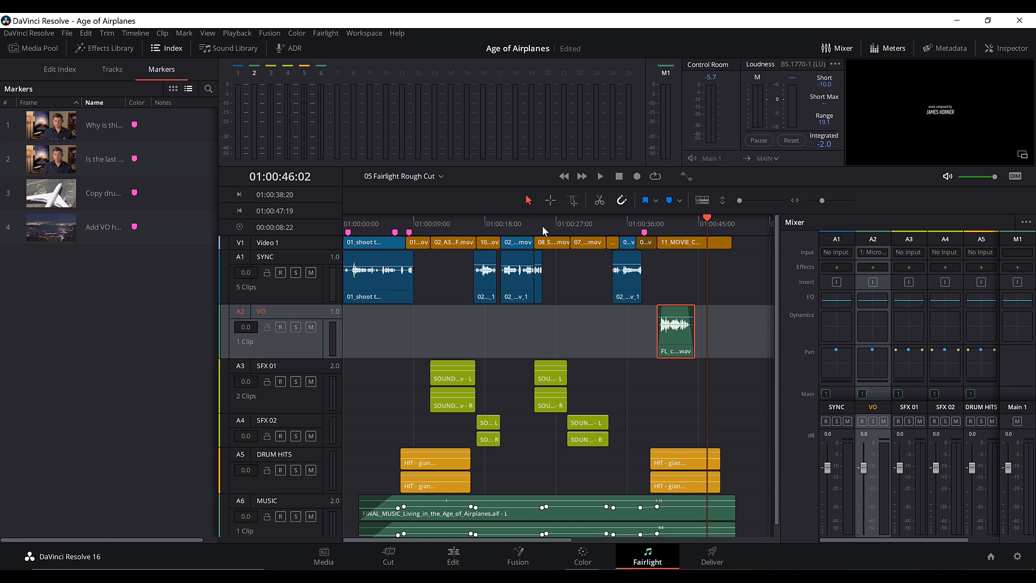
click(566, 222)
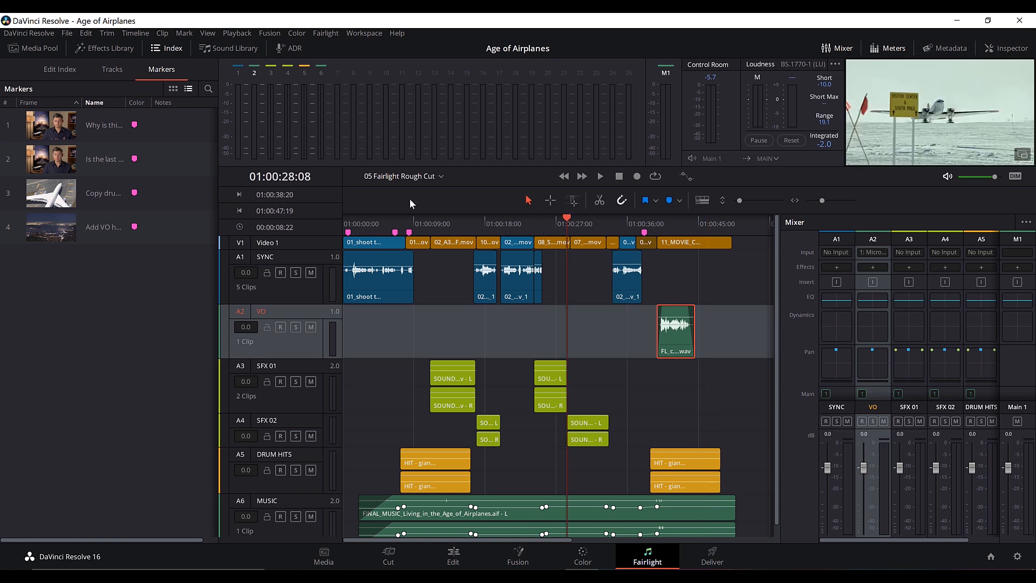
Replace the index with the media pool, show the Audio bin with smaller thumbnails, and preview HF VO.wav
click(172, 52)
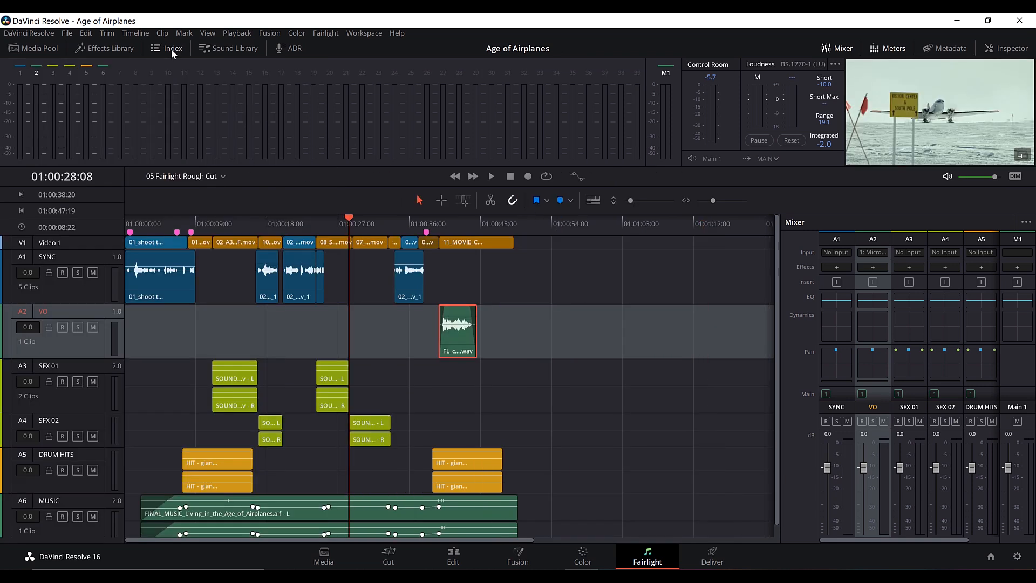
click(47, 51)
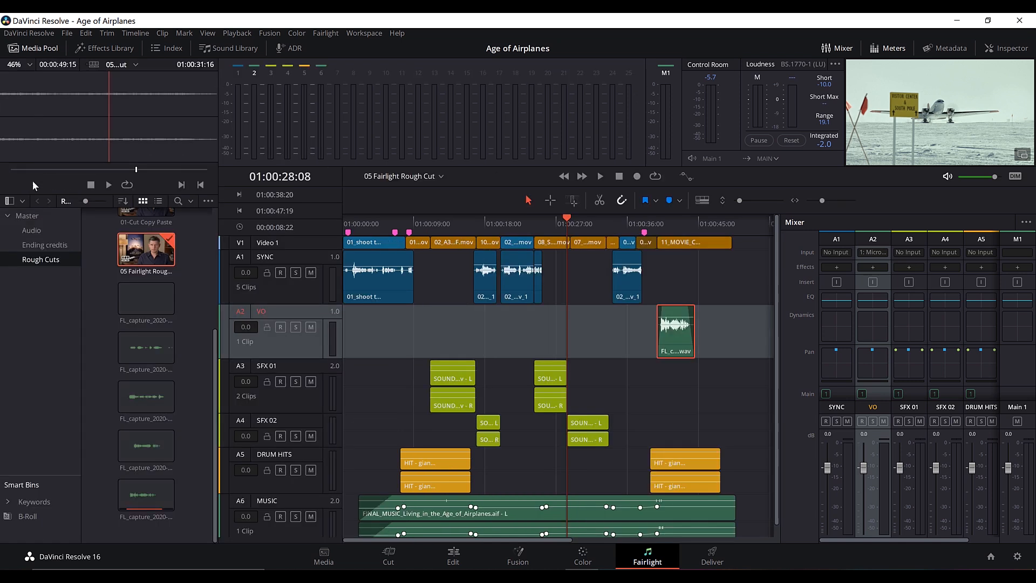
click(34, 231)
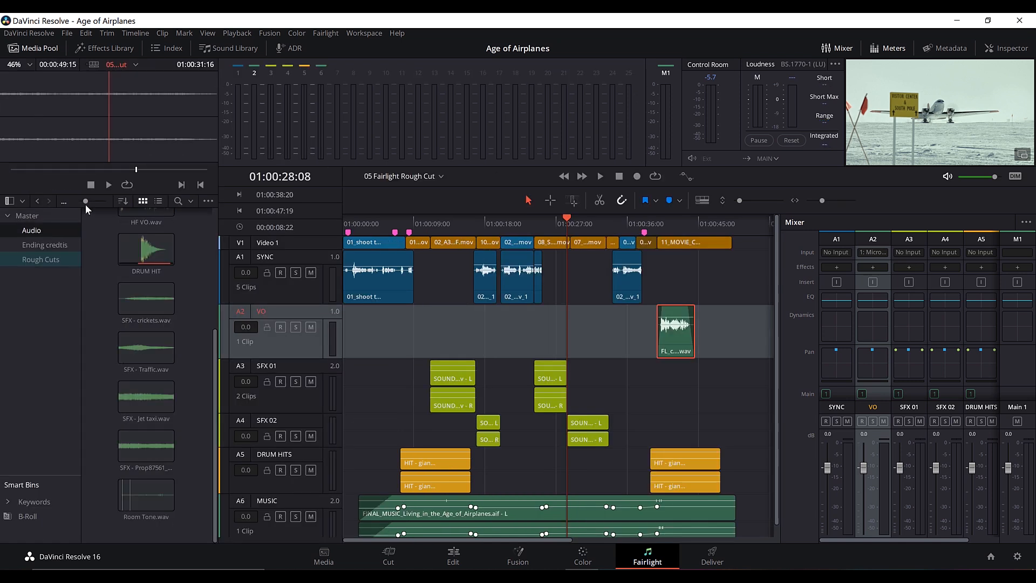
drag(83, 200, 80, 201)
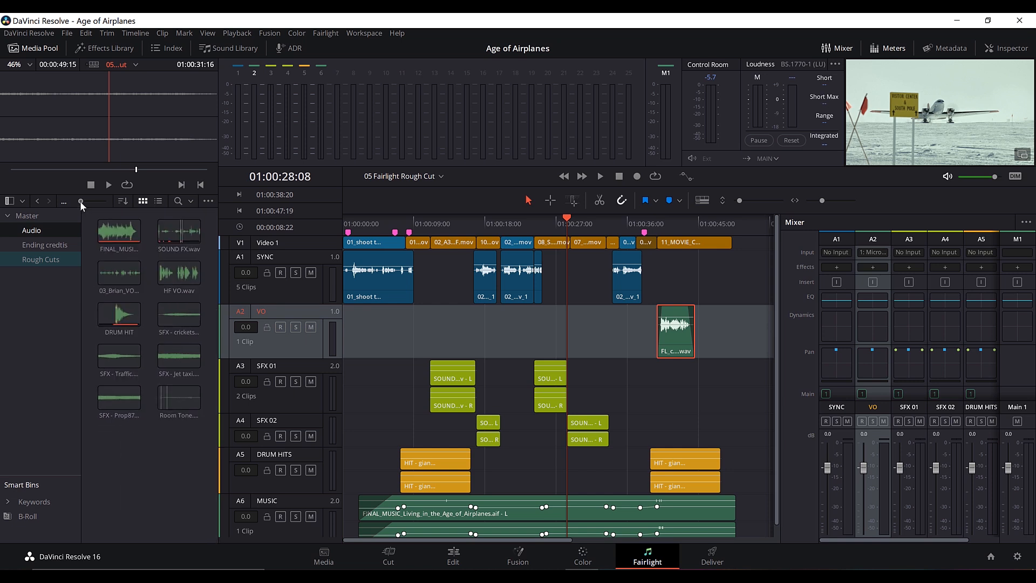
click(174, 281)
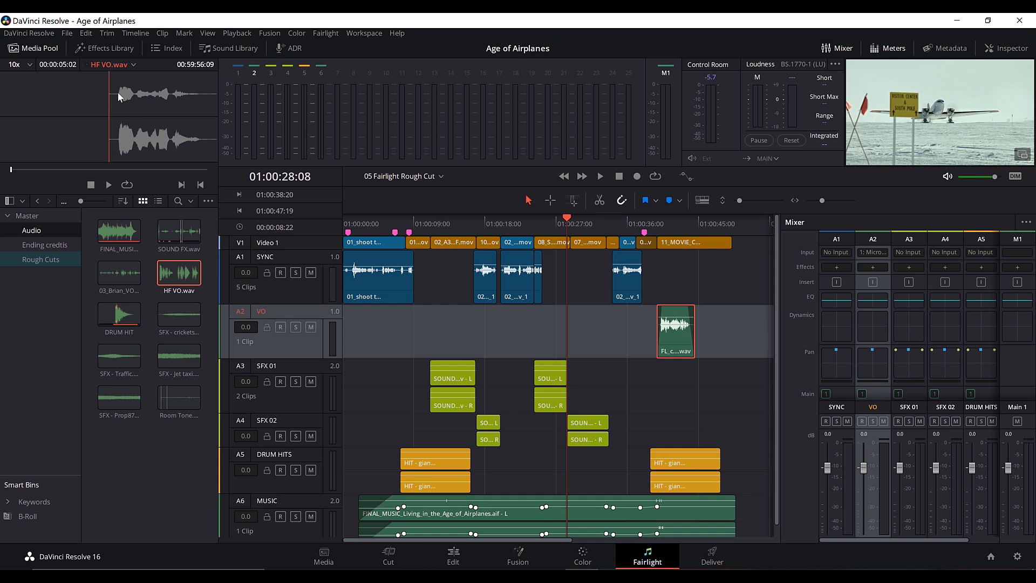
key(space)
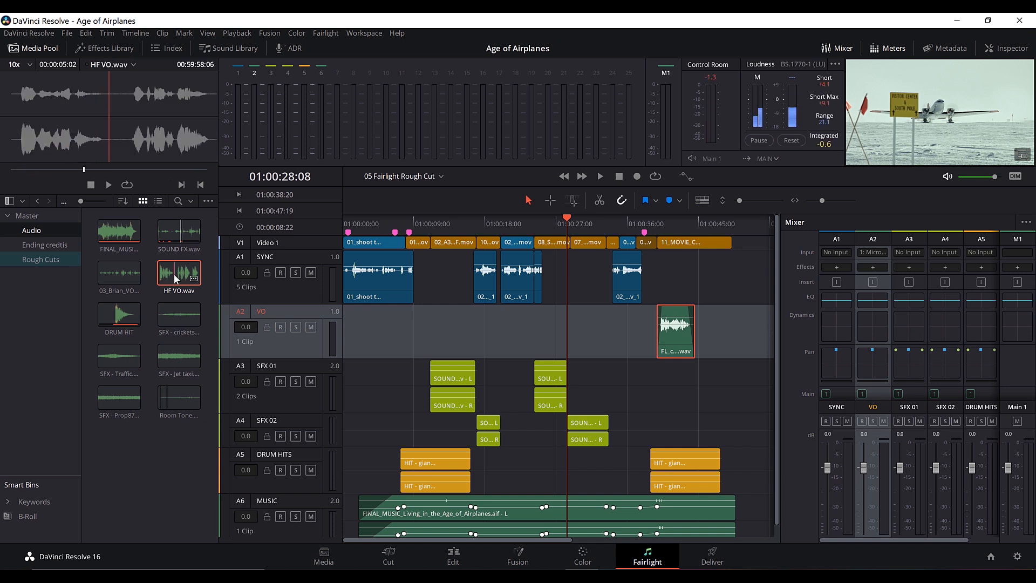
Set HF VO.wav's audio clip attributes to Mono format with Embedded Channel 2 as the source, and preview the clip
right_click(174, 274)
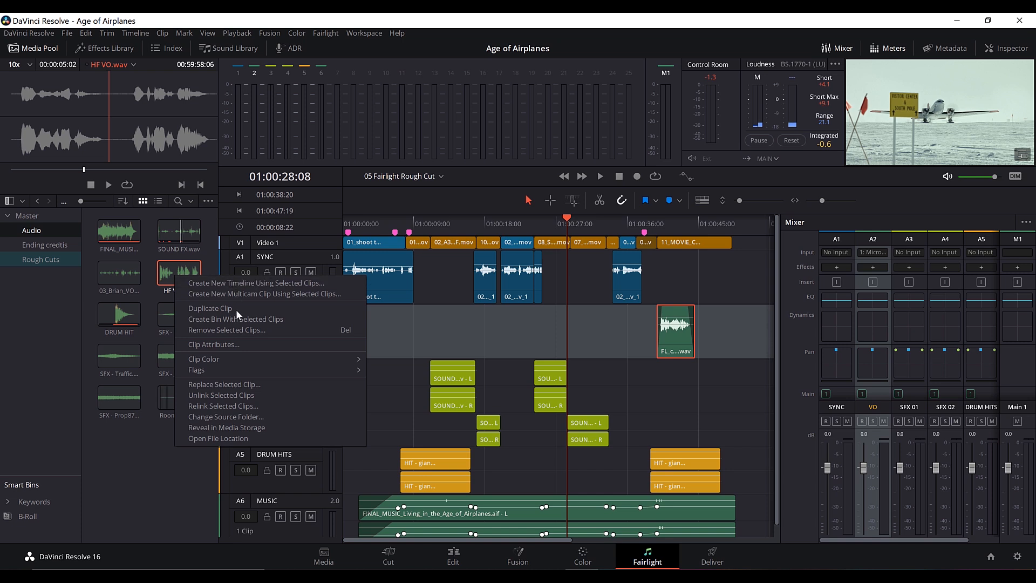
click(224, 346)
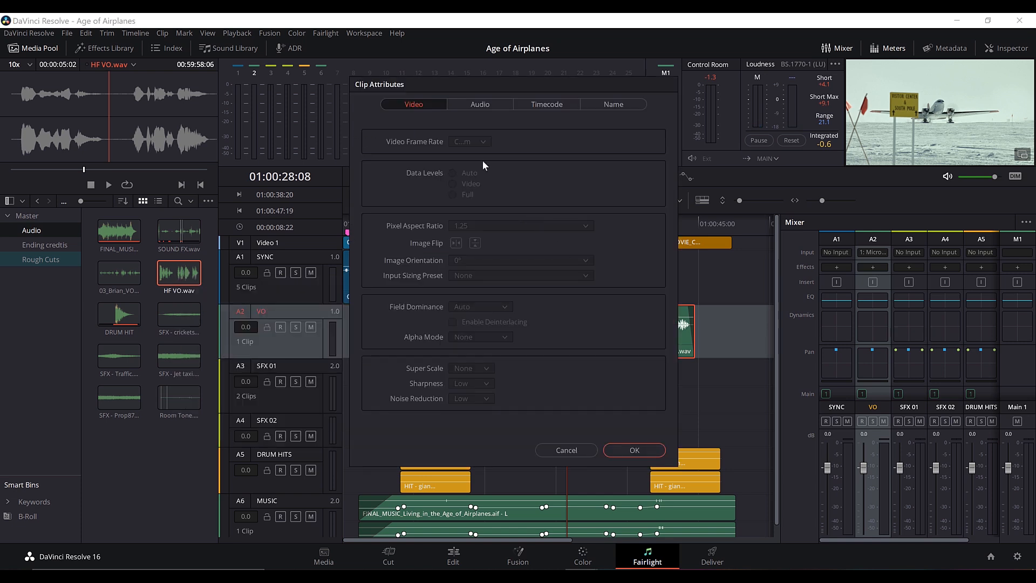
click(482, 105)
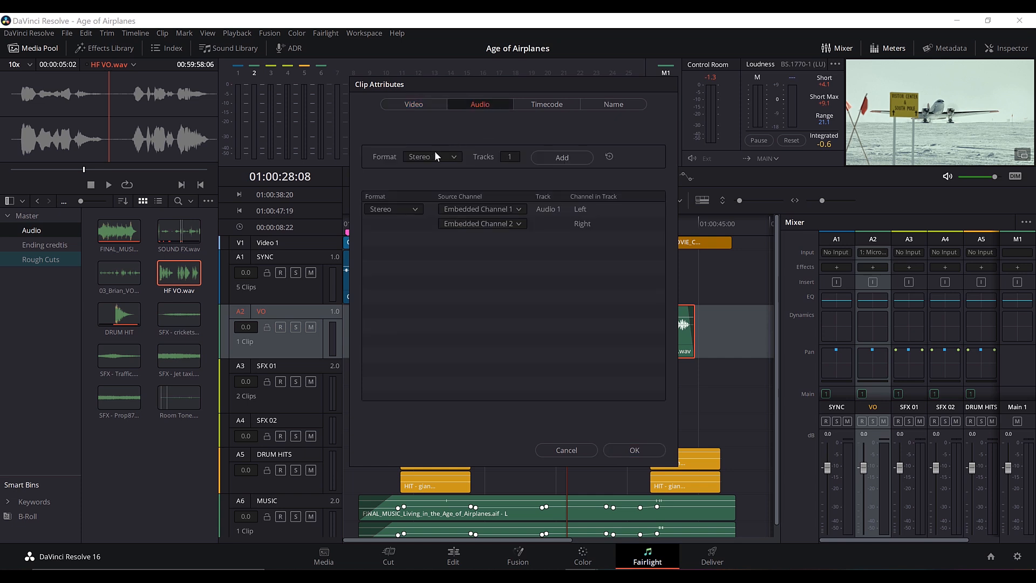
click(402, 209)
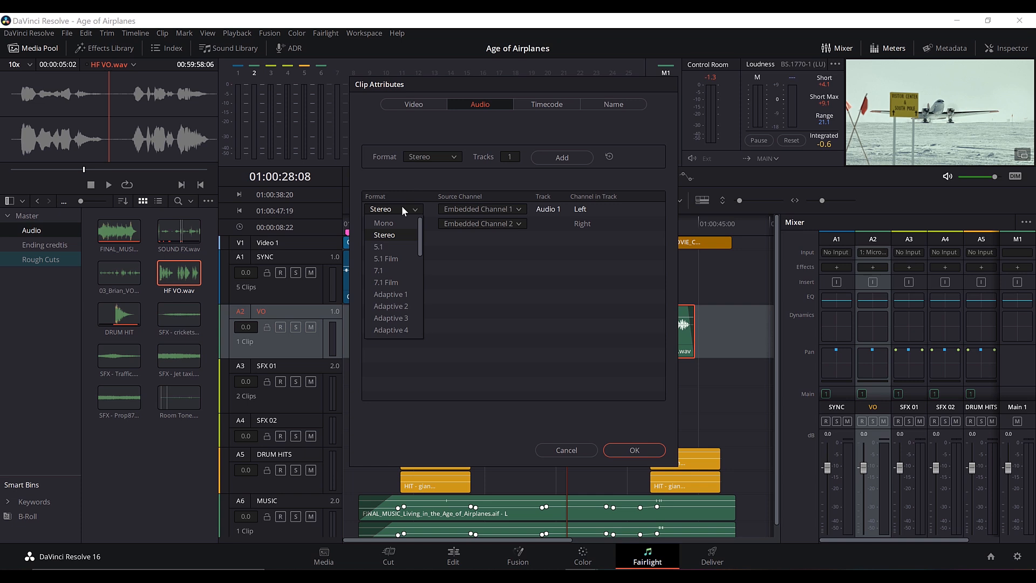
click(390, 223)
click(519, 208)
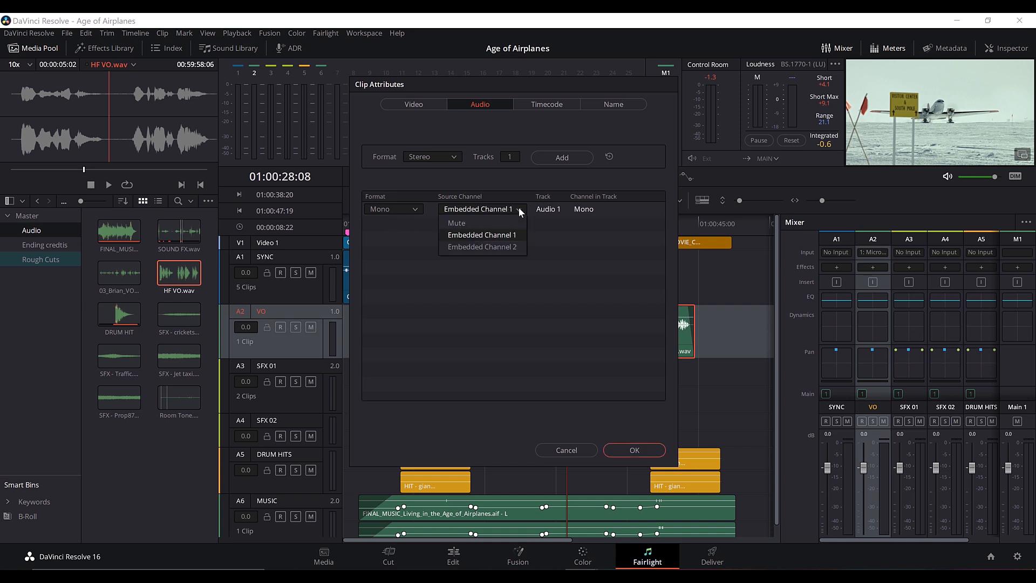
click(501, 246)
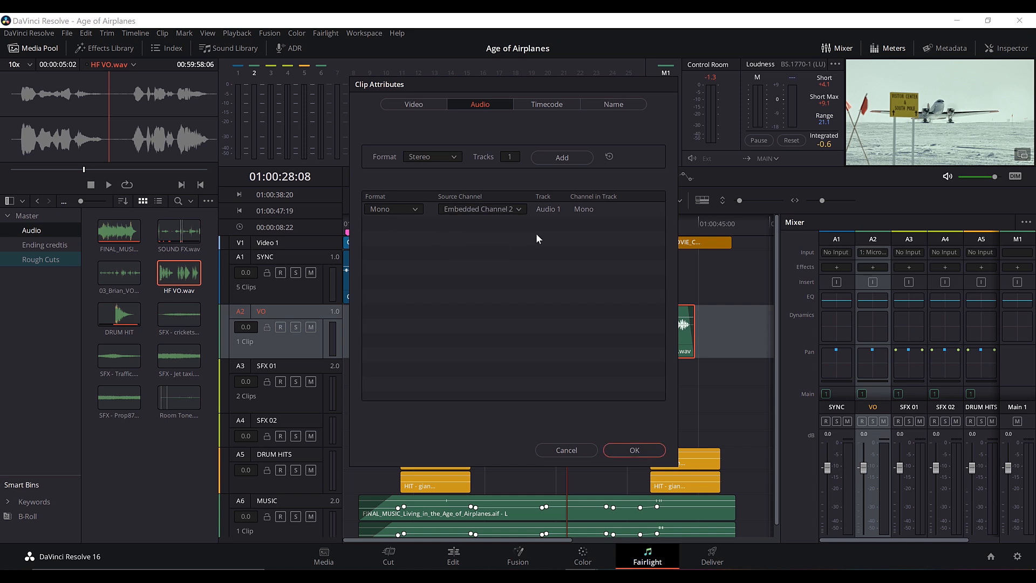
click(634, 450)
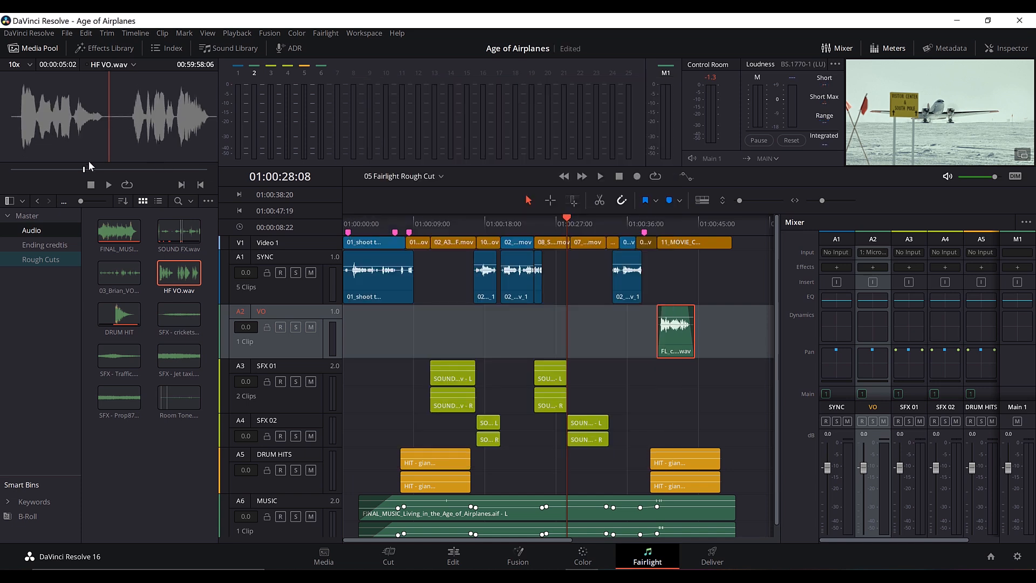
key(space)
key(space)
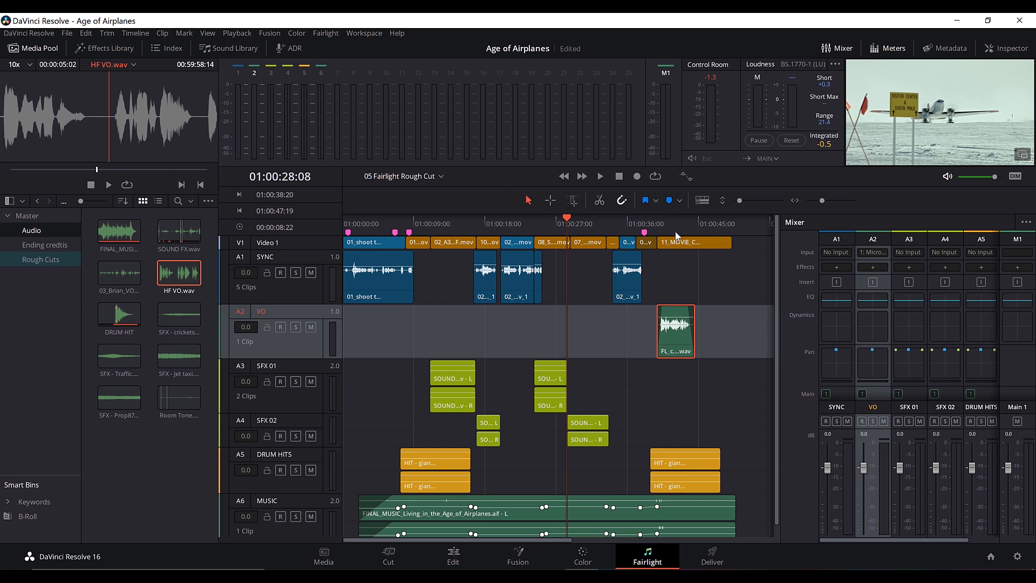
Delete the recorded voice-over clip from the VO track
click(676, 236)
click(675, 331)
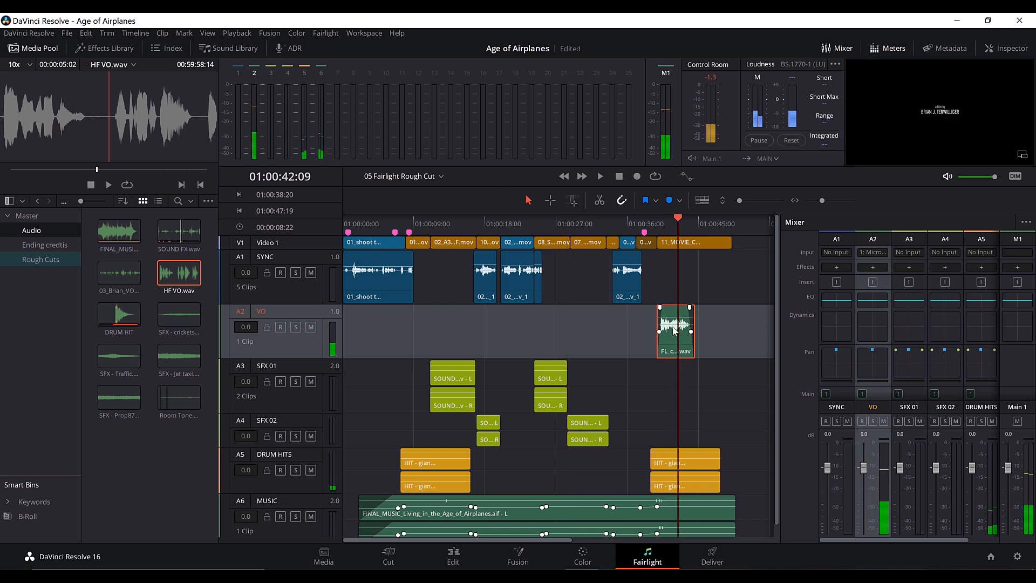
key(Delete)
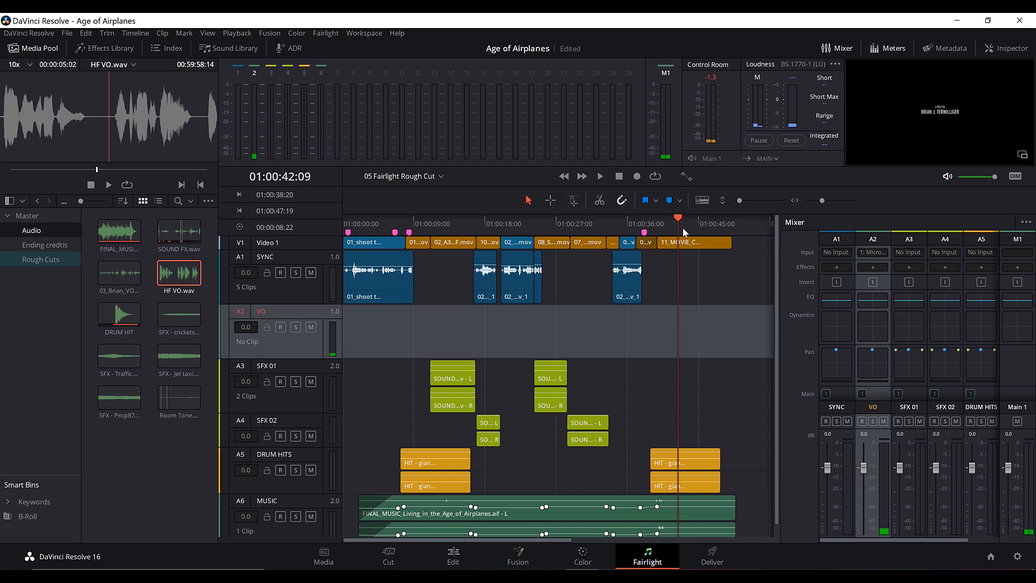
Place HF VO.wav on the VO track at the 01:00:38:05 marker and play it back with the mix
key(shift+i)
key(shift+Up)
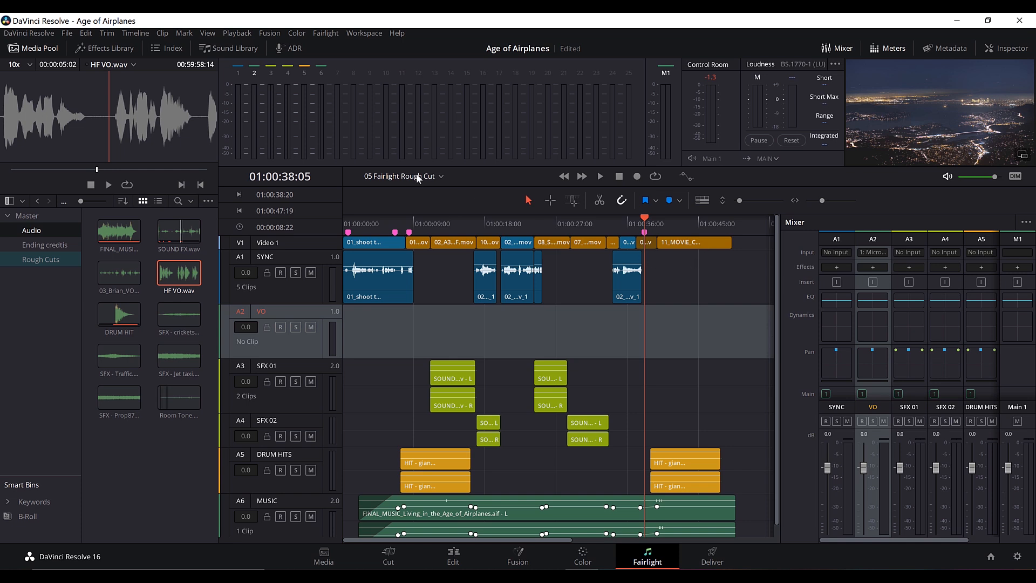
drag(145, 112, 667, 342)
key(space)
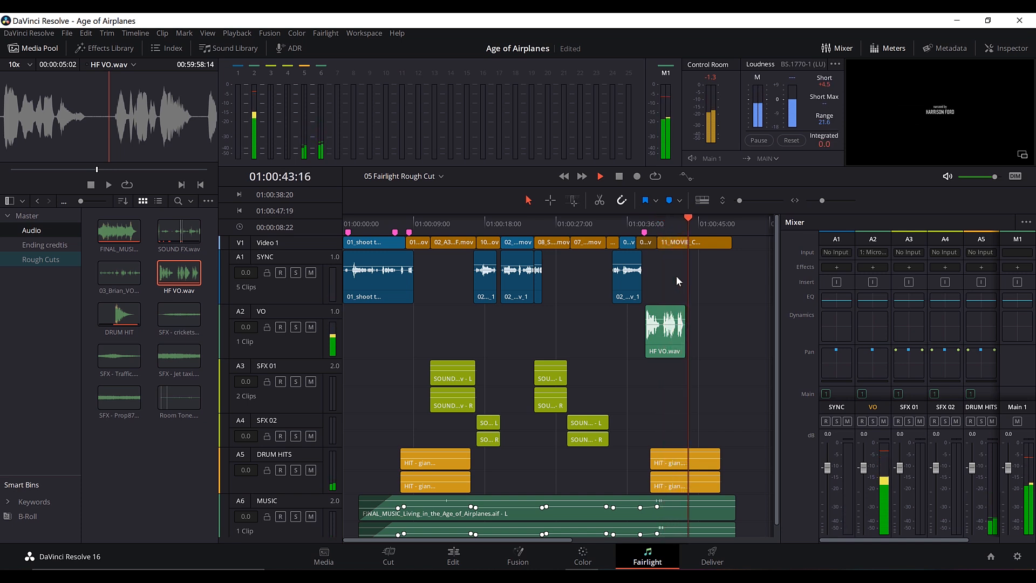
key(space)
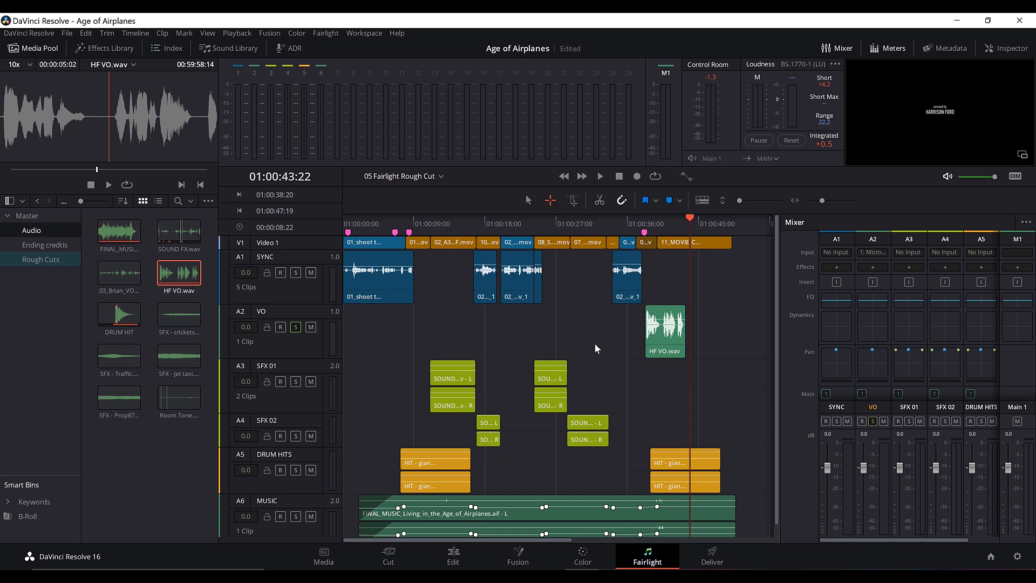
Solo the VO track, range-select the HF VO.wav clip, and play the selected range
click(659, 330)
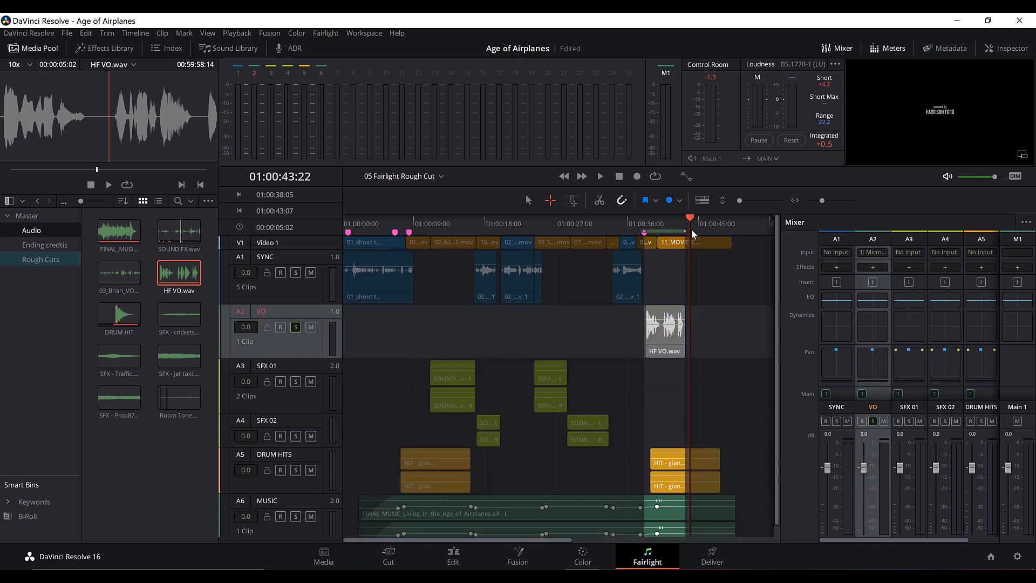
drag(822, 204, 823, 201)
key(space)
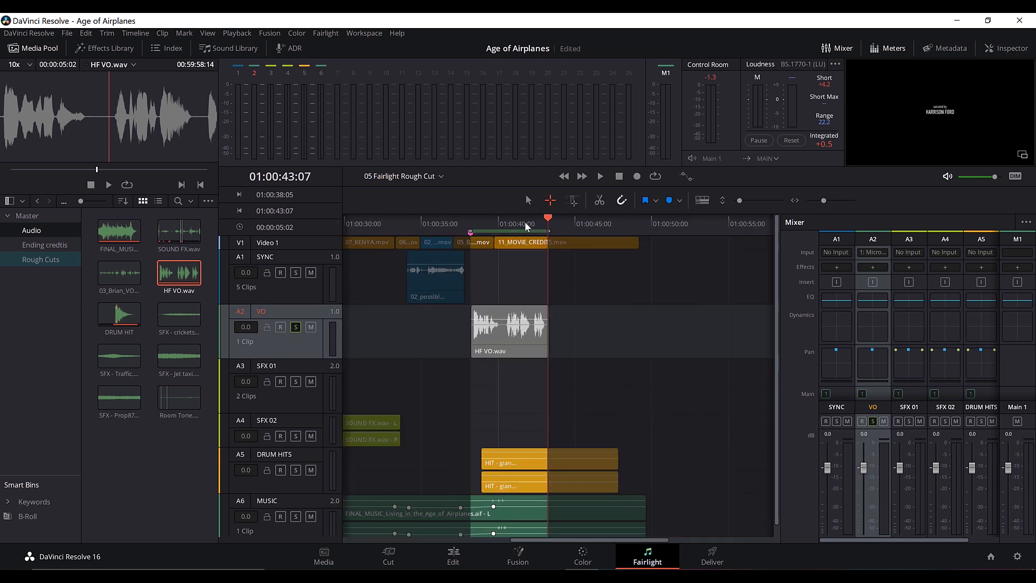
click(508, 225)
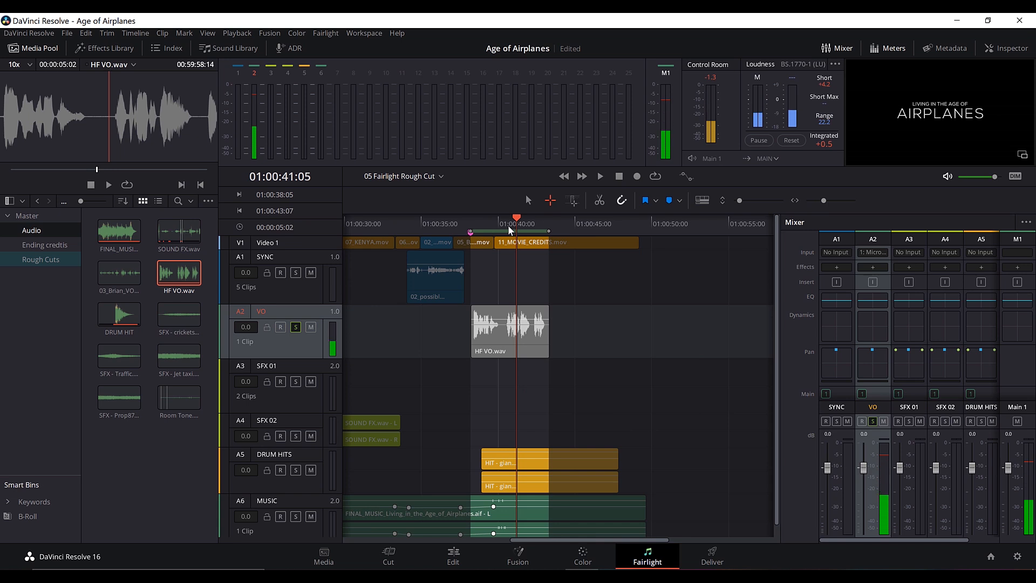
key(alt+slash)
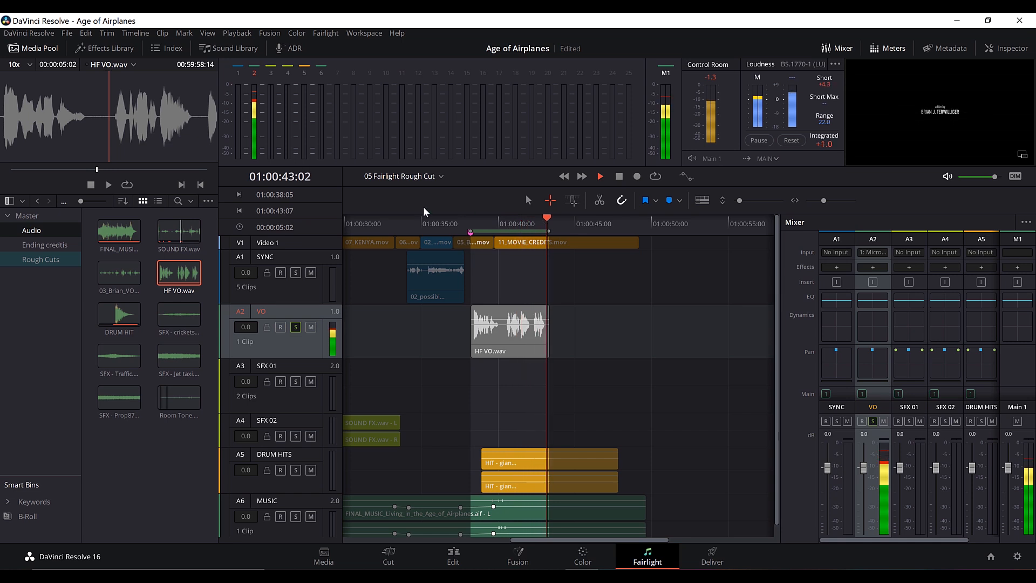
click(481, 224)
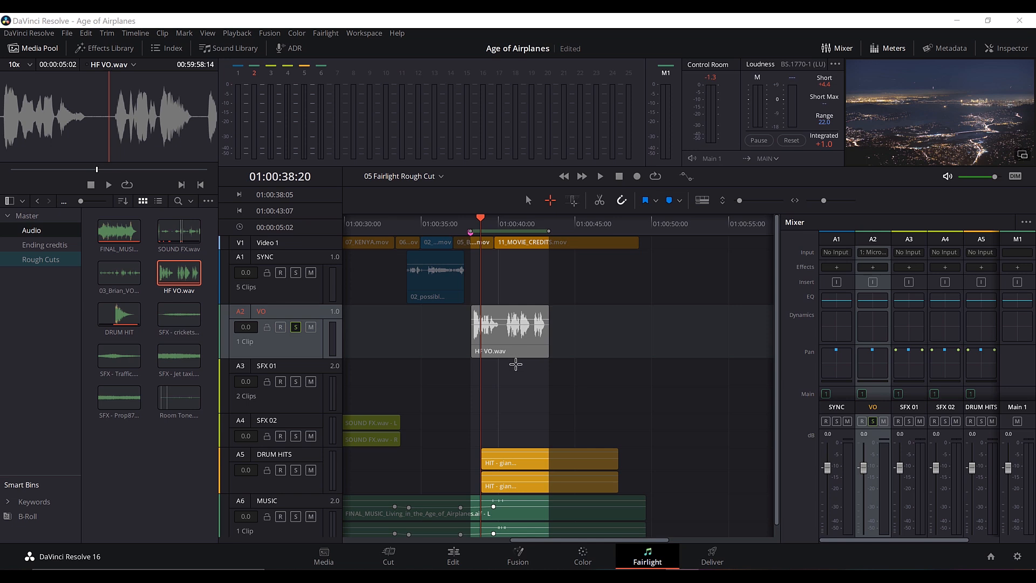
Save the project and apply the FairlightFX De-Hummer effect to the HF VO.wav clip
click(127, 468)
key(ctrl+s)
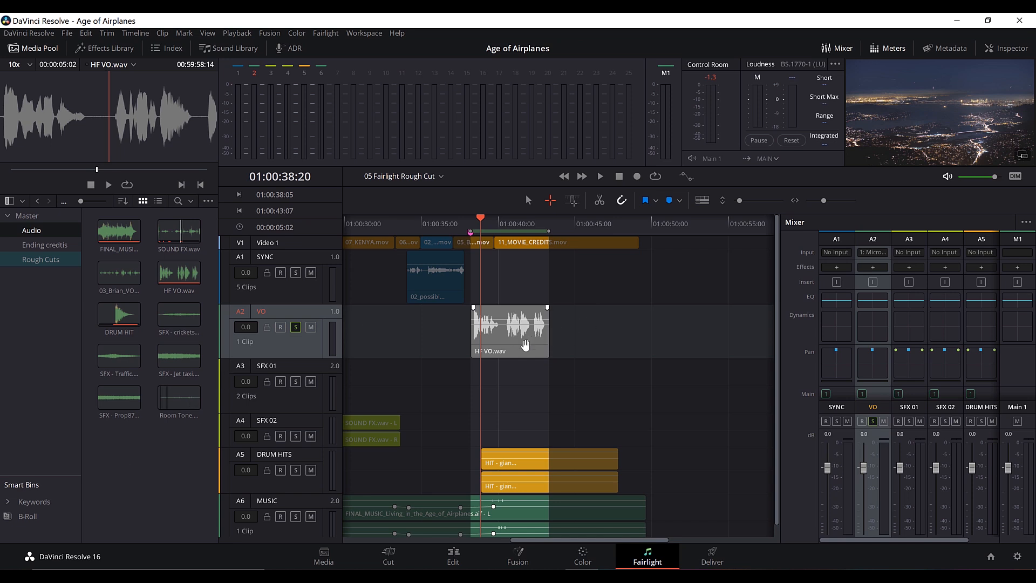
click(103, 49)
click(54, 50)
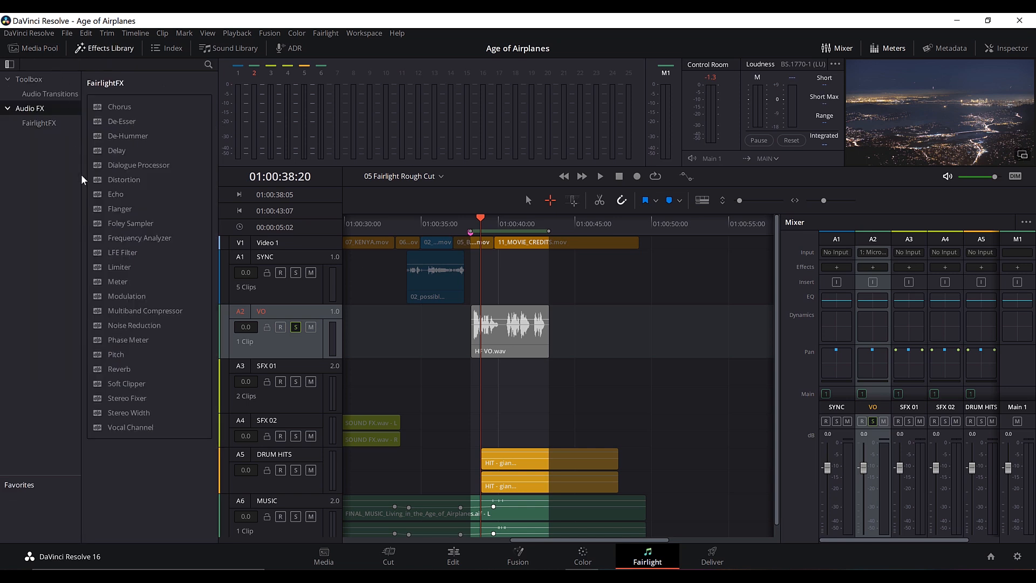
click(47, 123)
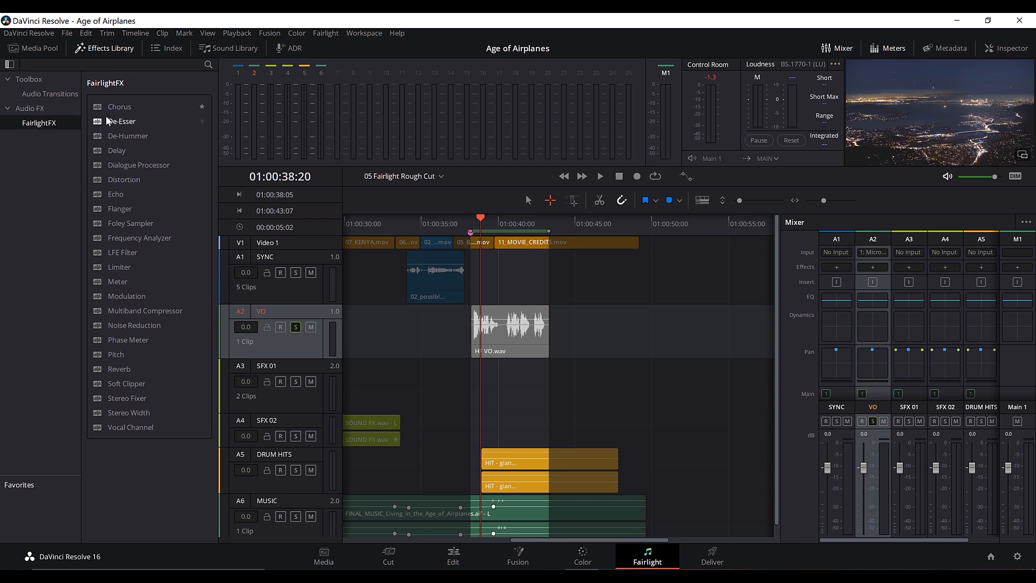
drag(107, 140, 502, 333)
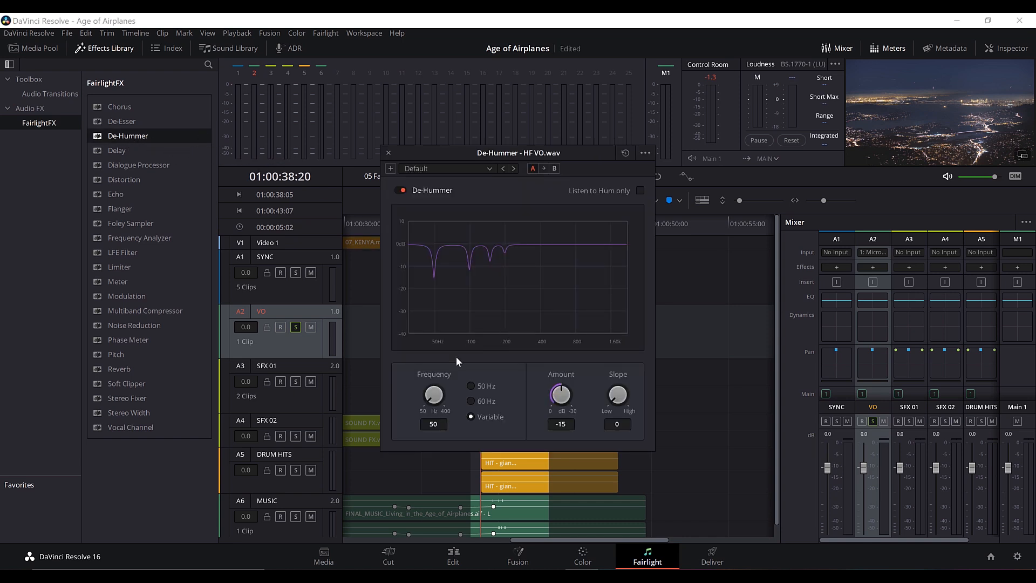
Set the De-Hummer frequency to 60 Hz and its amount to about -23.1 dB while playing the voice-over in a loop
click(471, 401)
drag(540, 153, 267, 97)
key(space)
click(655, 176)
drag(289, 335, 303, 352)
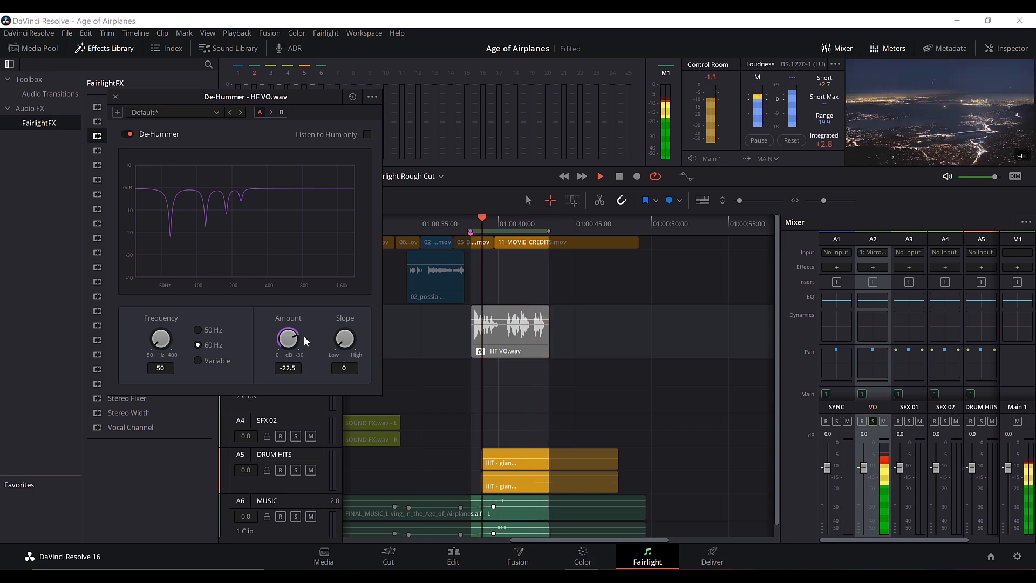
drag(297, 338, 298, 339)
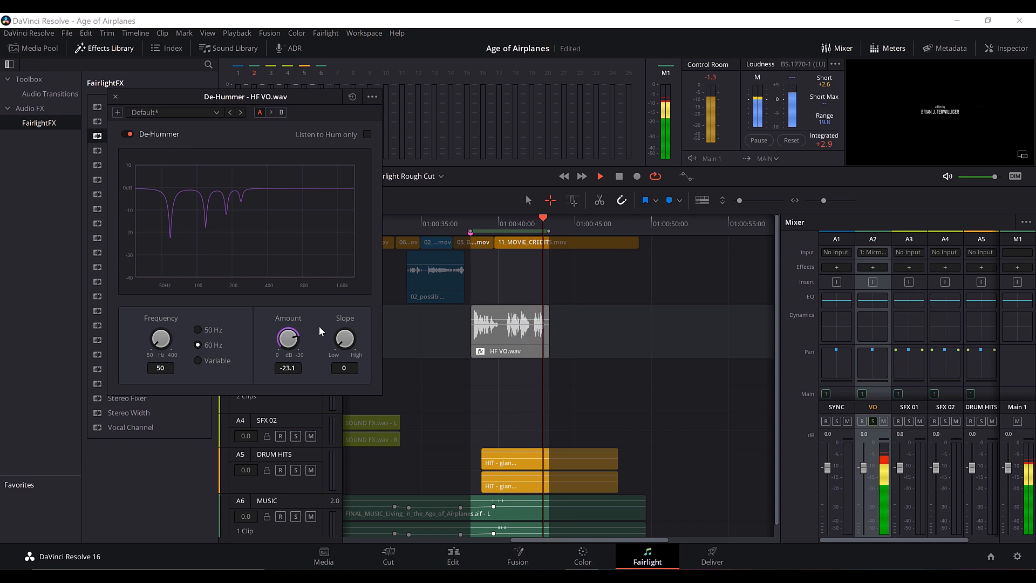
Set the De-Hummer slope to 0.3 and the amount to -22.5 dB, and stop playback
click(348, 367)
text(0.1)
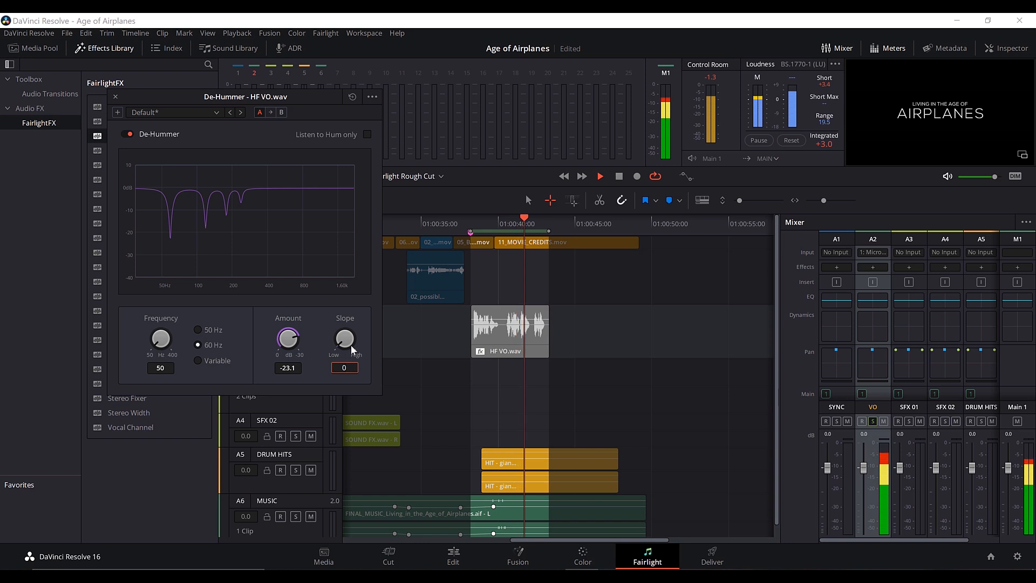
key(Return)
drag(348, 336, 365, 393)
drag(345, 319, 357, 300)
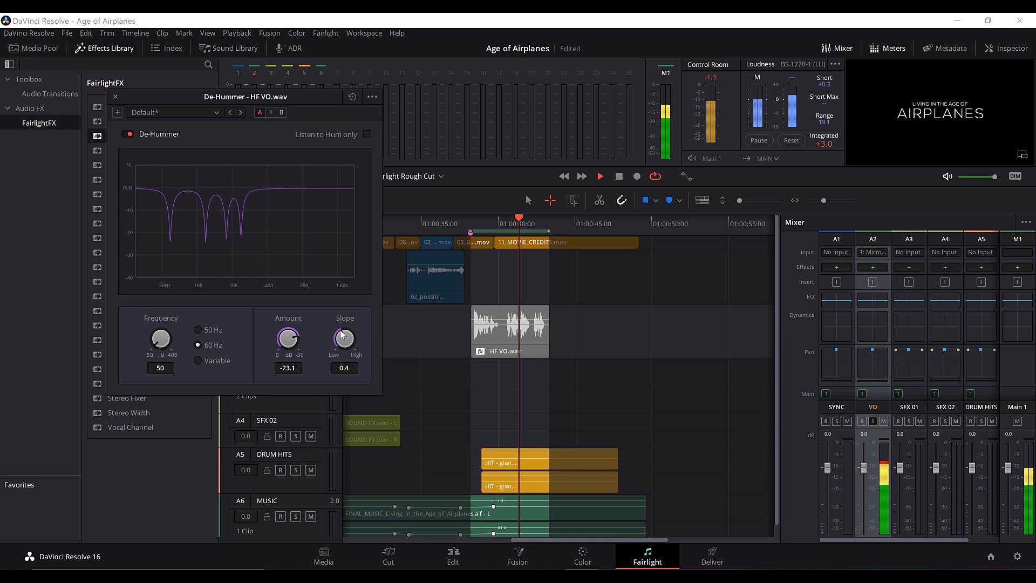
drag(347, 332, 354, 330)
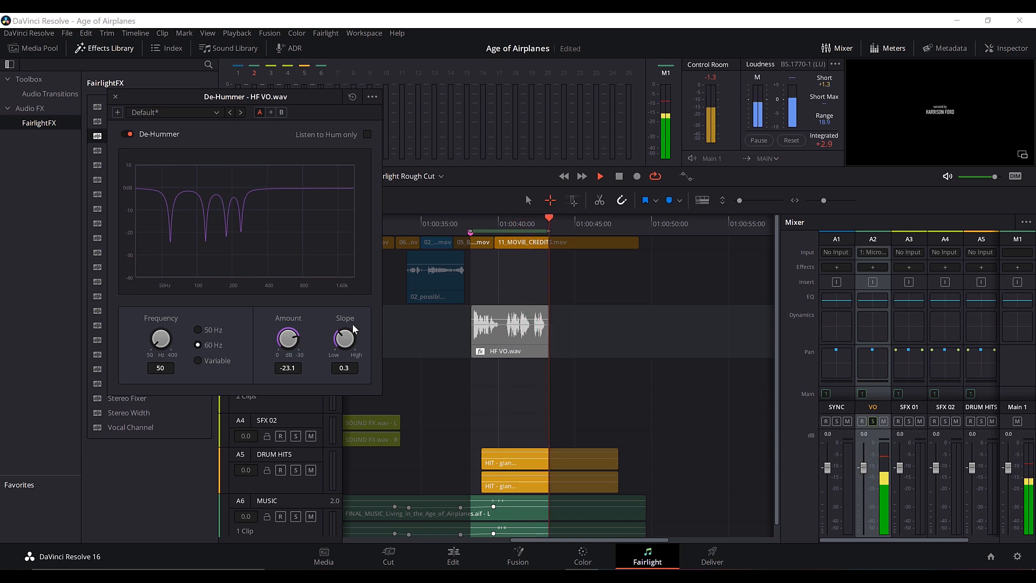
drag(300, 338, 298, 339)
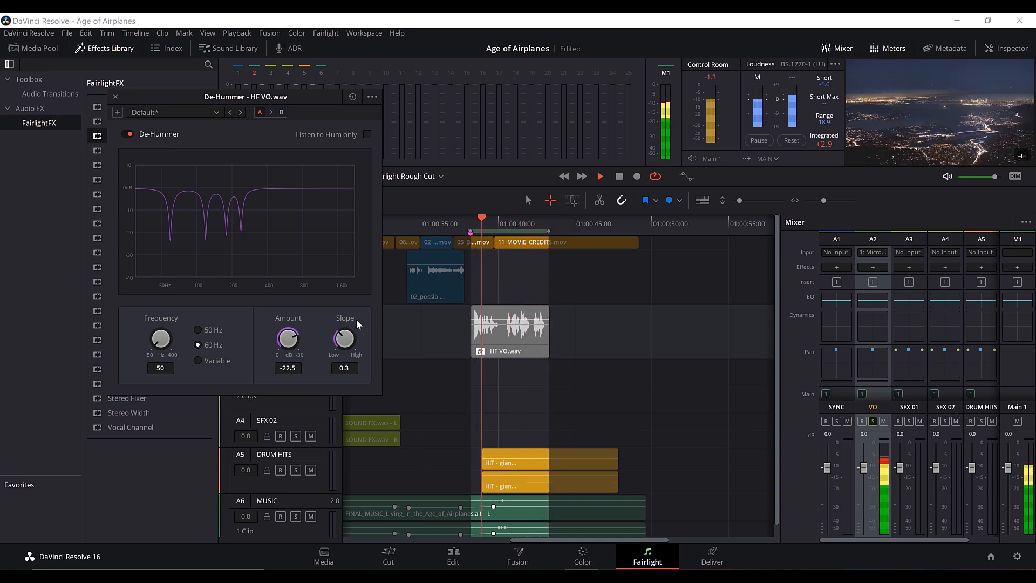
key(space)
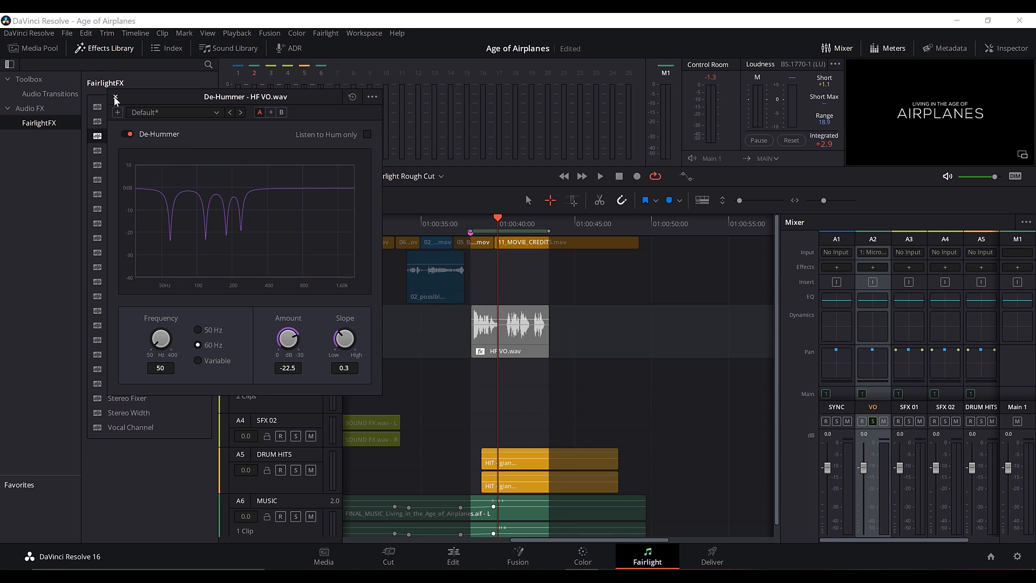
Close the De-Hummer settings, return to selection mode, and clear the range selection
click(115, 97)
click(551, 258)
click(528, 200)
click(519, 323)
click(545, 285)
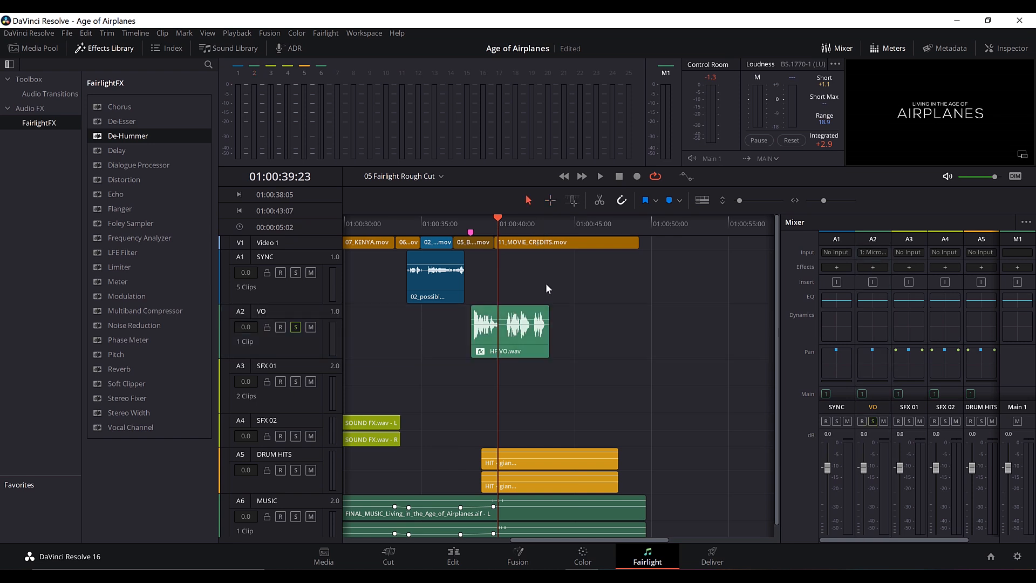
Switch to the Edit page and preview Room Tone.wav in the source viewer
click(453, 556)
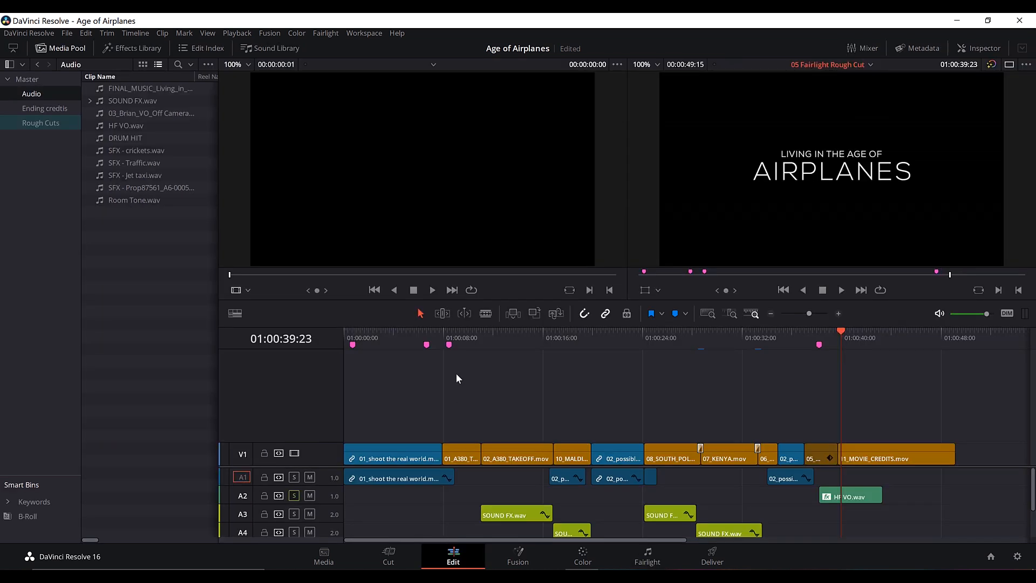
double_click(135, 199)
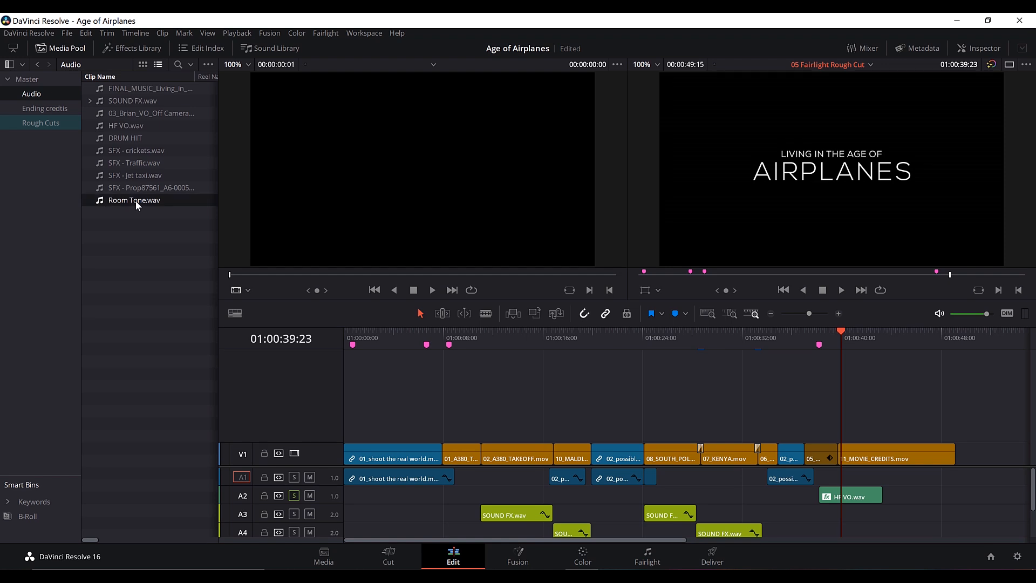
key(space)
key(space)
key(space)
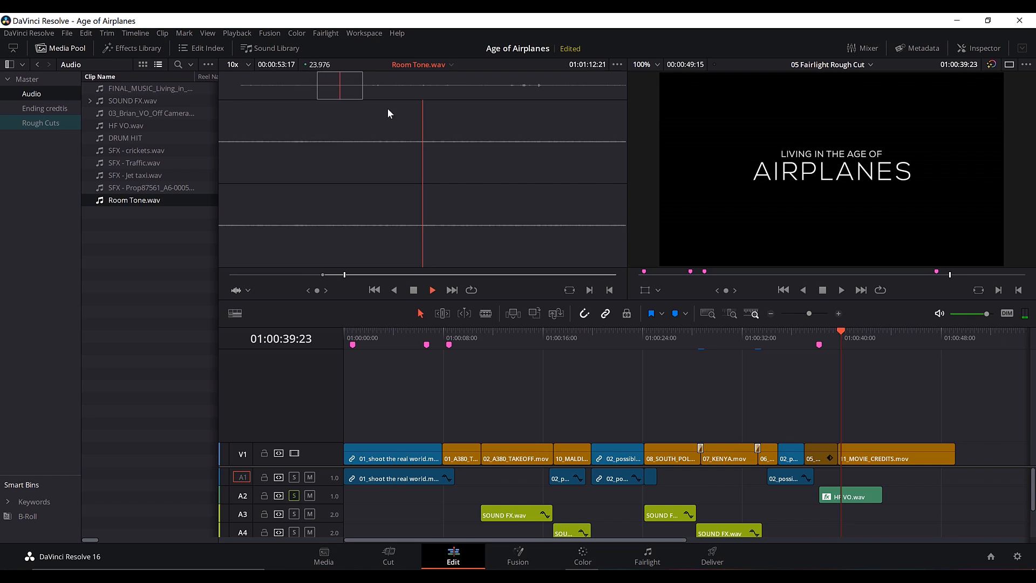
key(space)
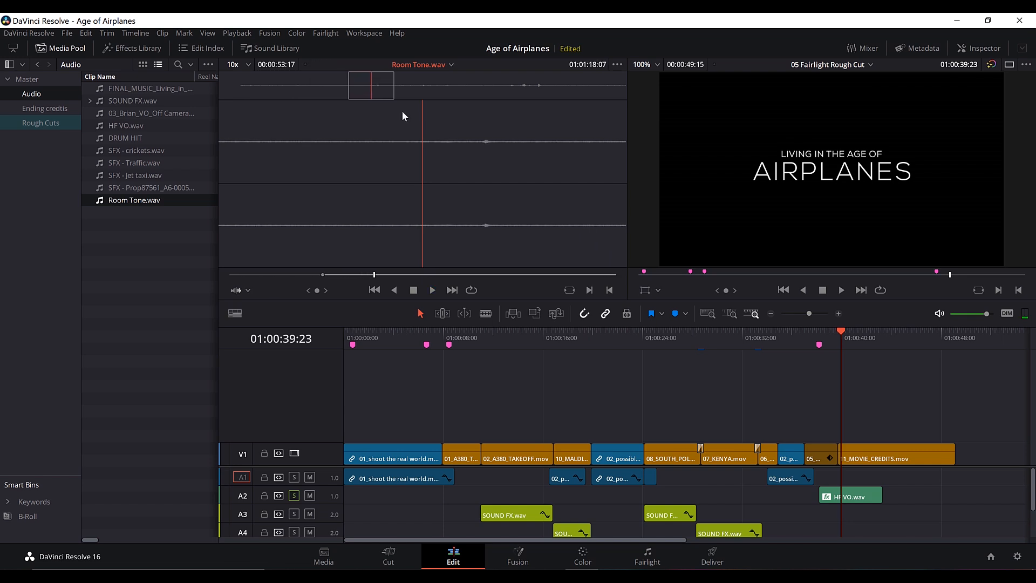
Place the marked 00:00:09:10 section of Room Tone.wav on track A1 beneath the 11_MOVIE_CREDITS.mov clip
click(329, 96)
drag(554, 252, 801, 405)
drag(824, 442, 878, 482)
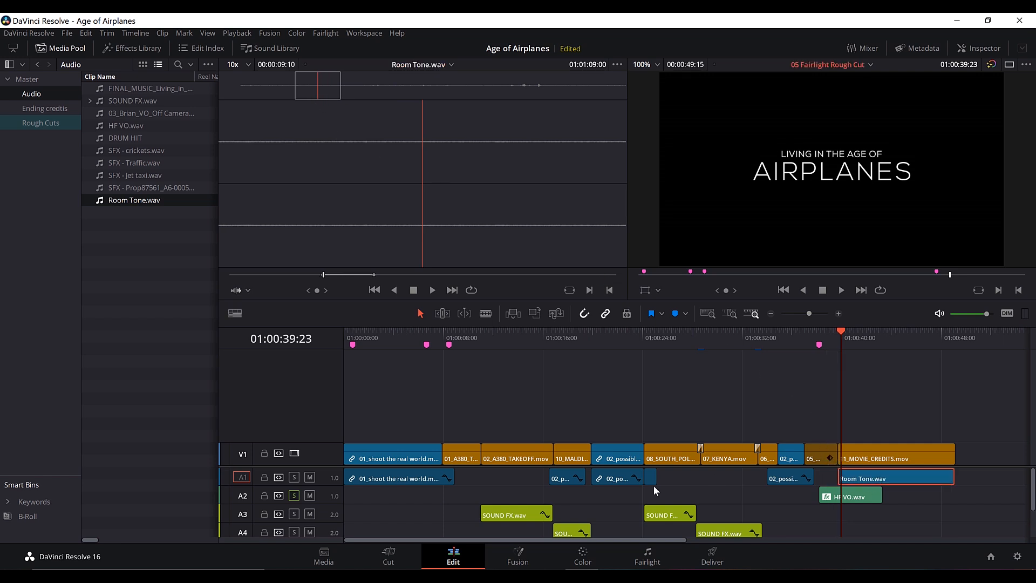
Return to the Fairlight page, save the project, and add the Noise Reduction effect to the SYNC track
click(648, 556)
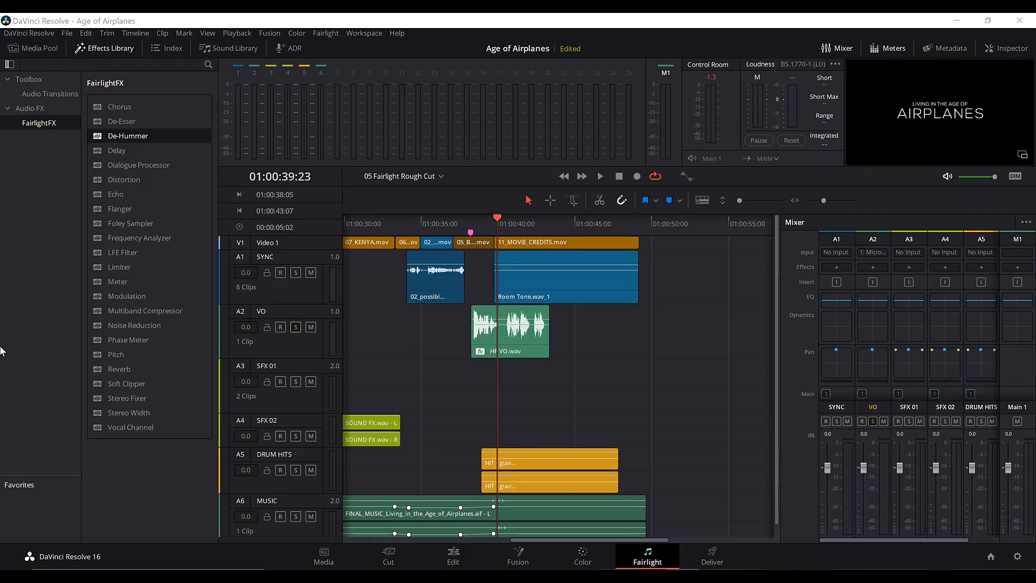
key(ctrl+s)
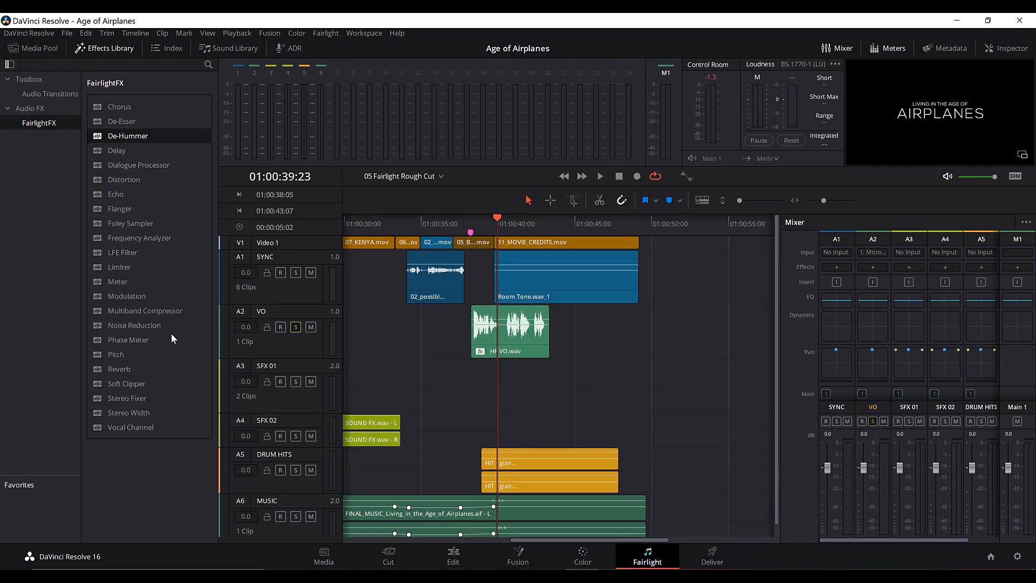
click(151, 325)
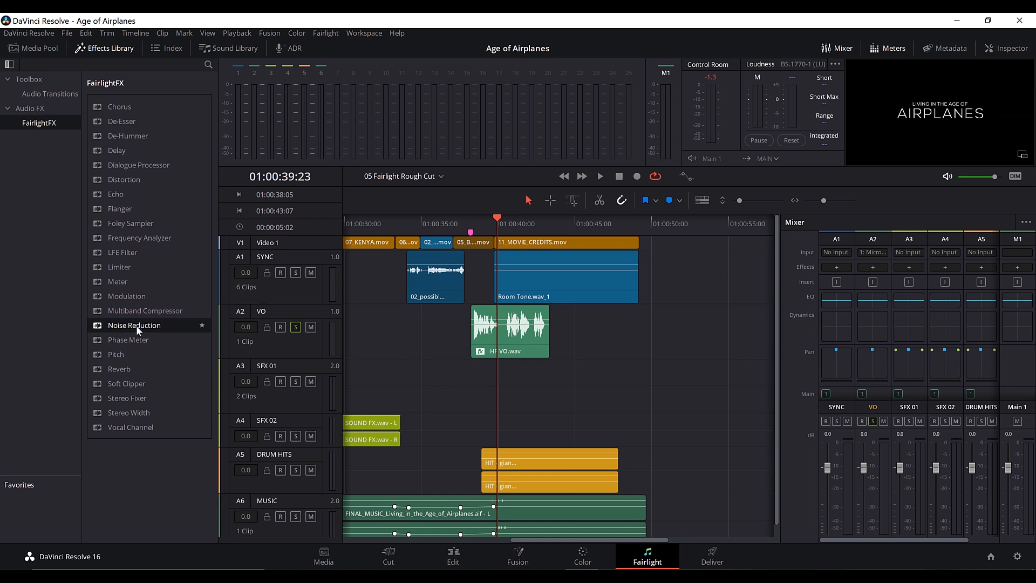
drag(136, 325, 284, 259)
drag(286, 259, 286, 260)
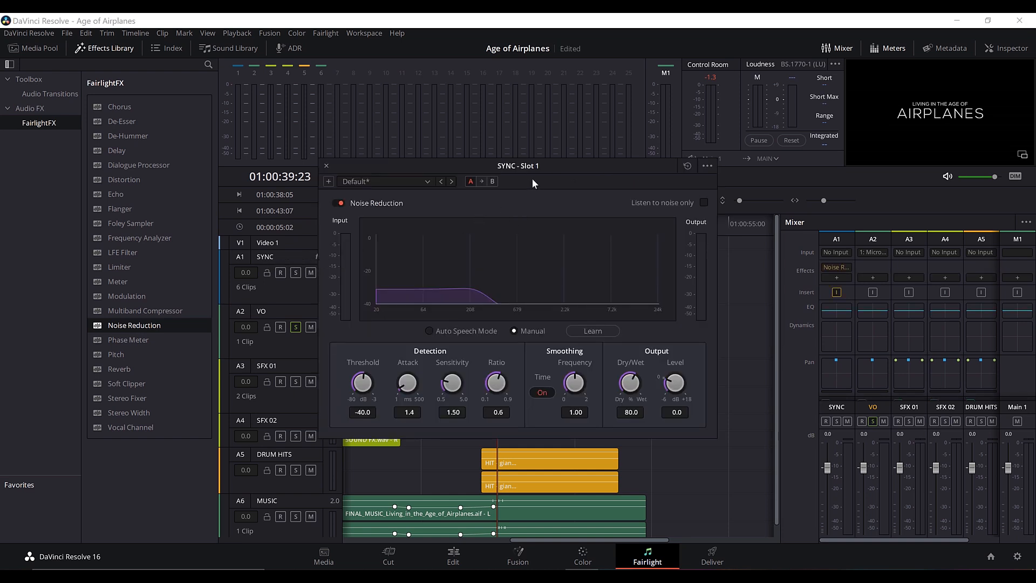
Solo the SYNC track and have Noise Reduction learn the noise profile while playing the Room Tone.wav clip
drag(536, 166, 575, 150)
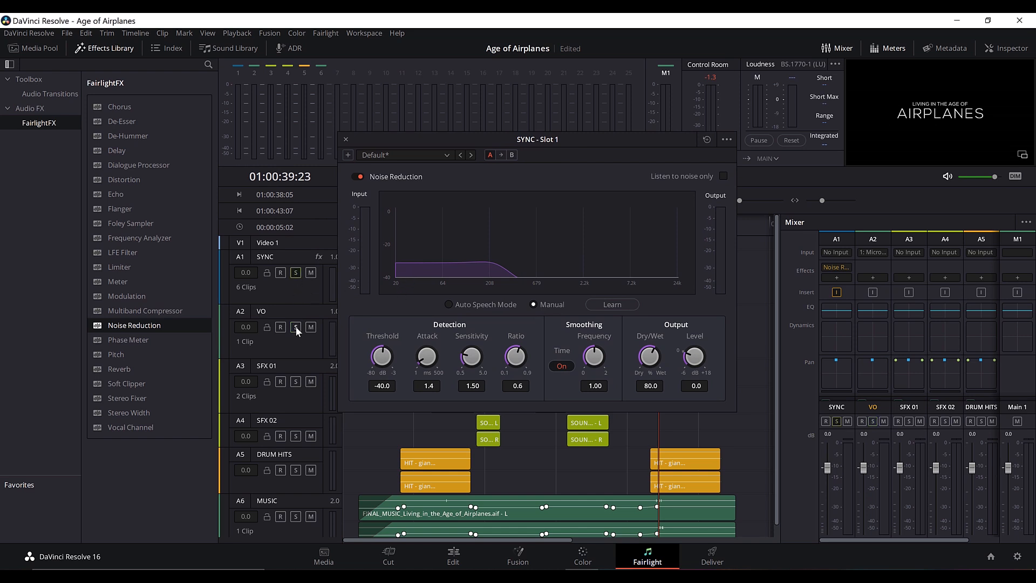
drag(571, 136, 403, 138)
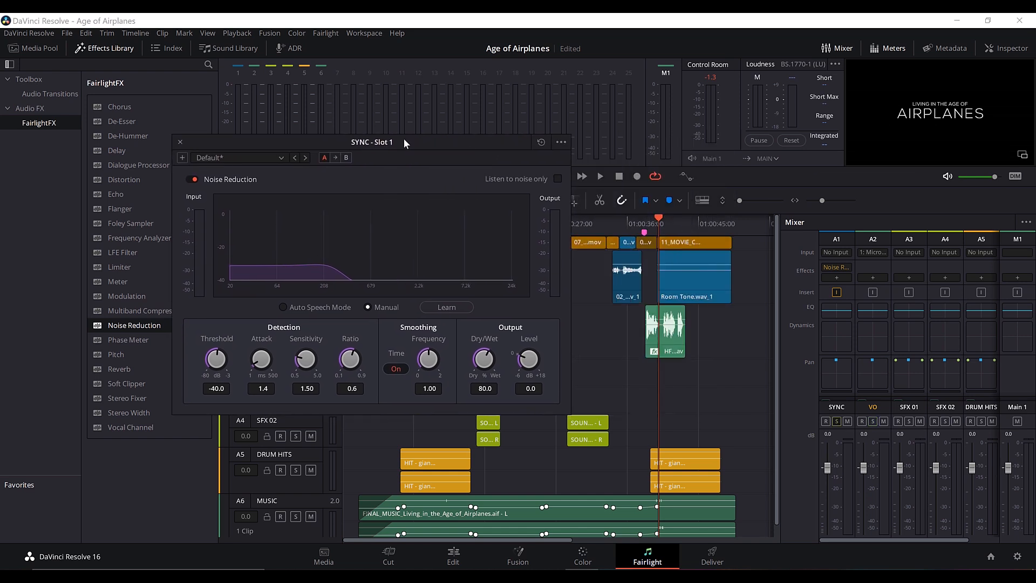
click(452, 304)
key(space)
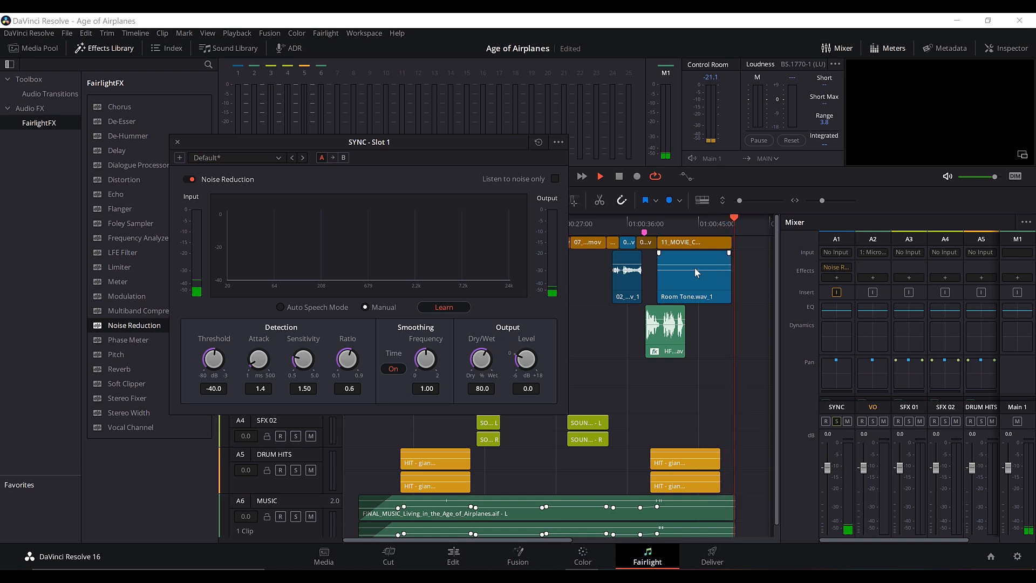
click(659, 224)
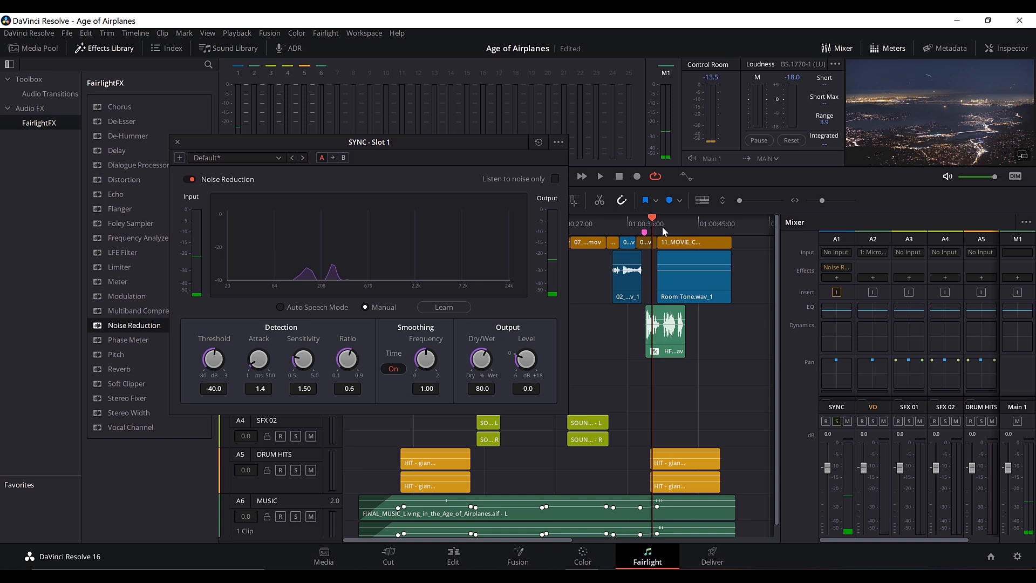
Play the SYNC track from the timeline start, comparing it with Noise Reduction bypassed and enabled, and close the effect's controls
drag(376, 143, 706, 146)
drag(370, 222, 309, 227)
key(space)
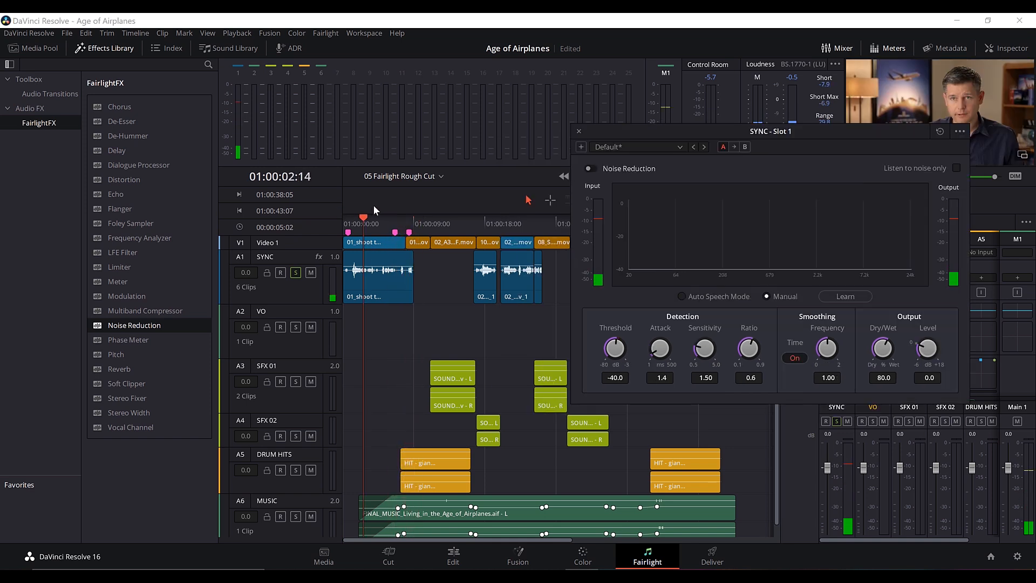
key(space)
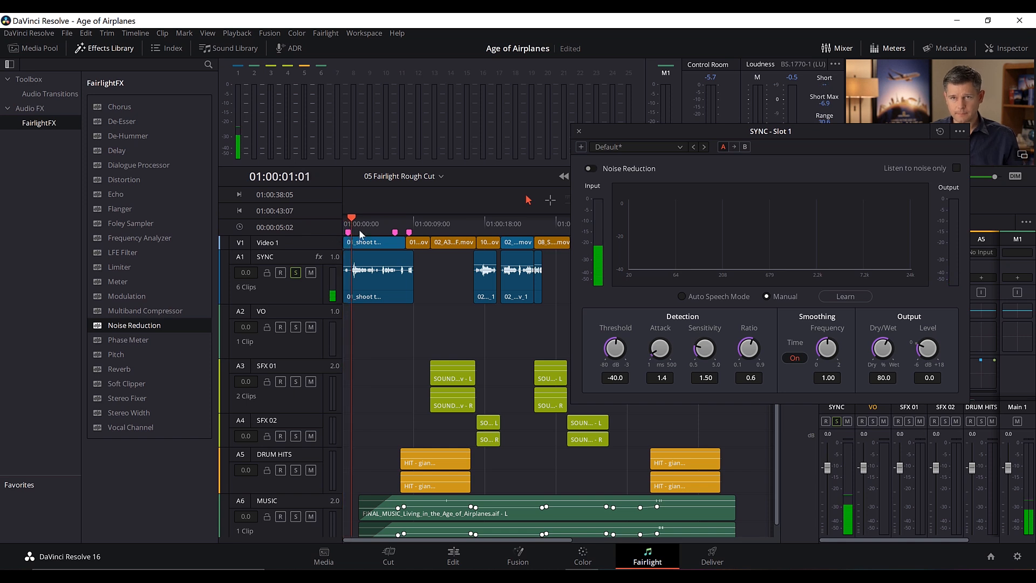
click(590, 169)
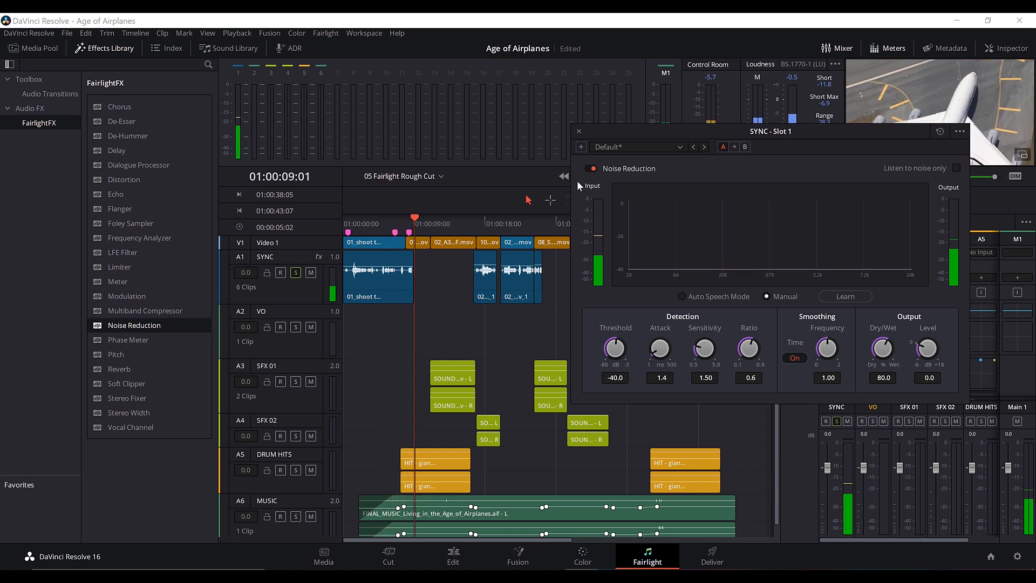
key(space)
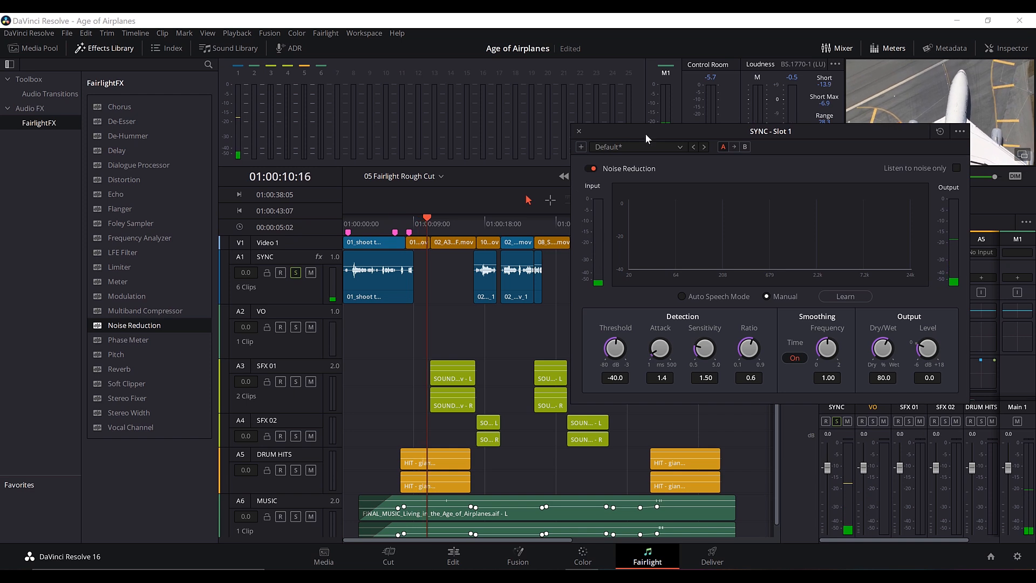
drag(645, 134, 472, 150)
click(405, 149)
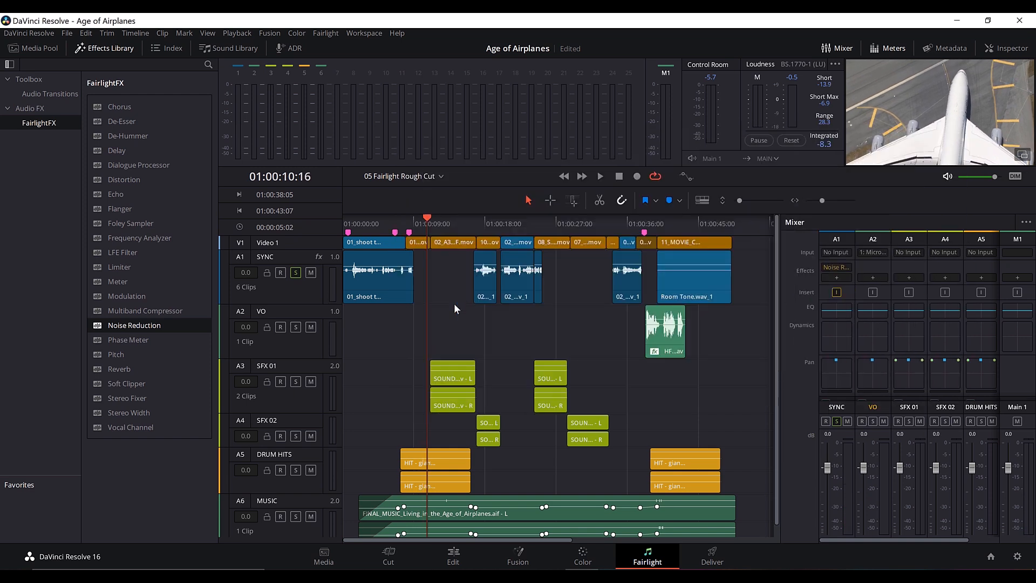
Reopen the Noise Reduction controls from the SYNC channel strip, close them again, and deselect the first SYNC clip
click(400, 286)
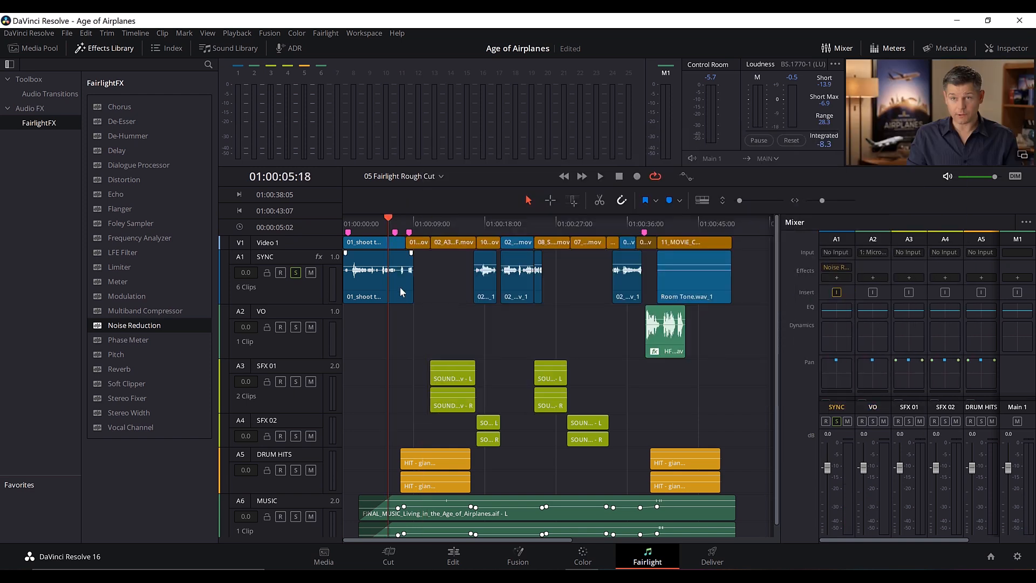
click(835, 267)
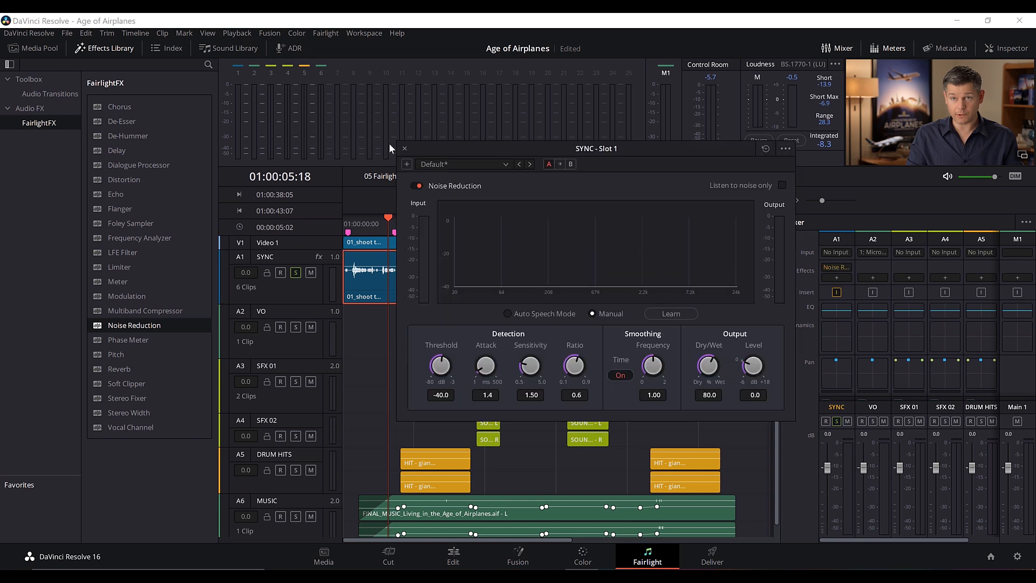
click(405, 149)
click(419, 282)
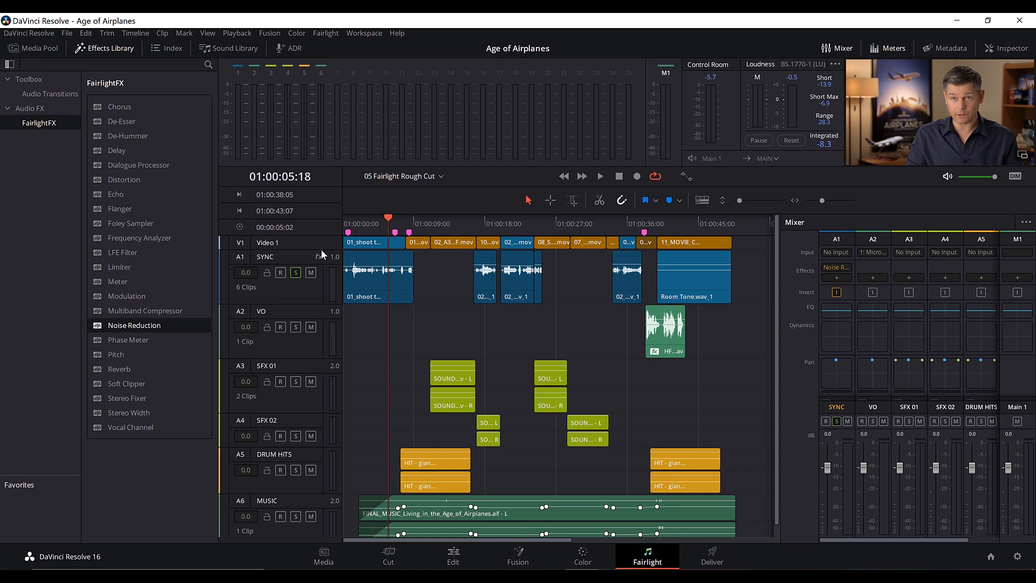
Hide the Effects Library and resize the Mixer and timeline so that all six tracks and their channel strips fit
click(108, 48)
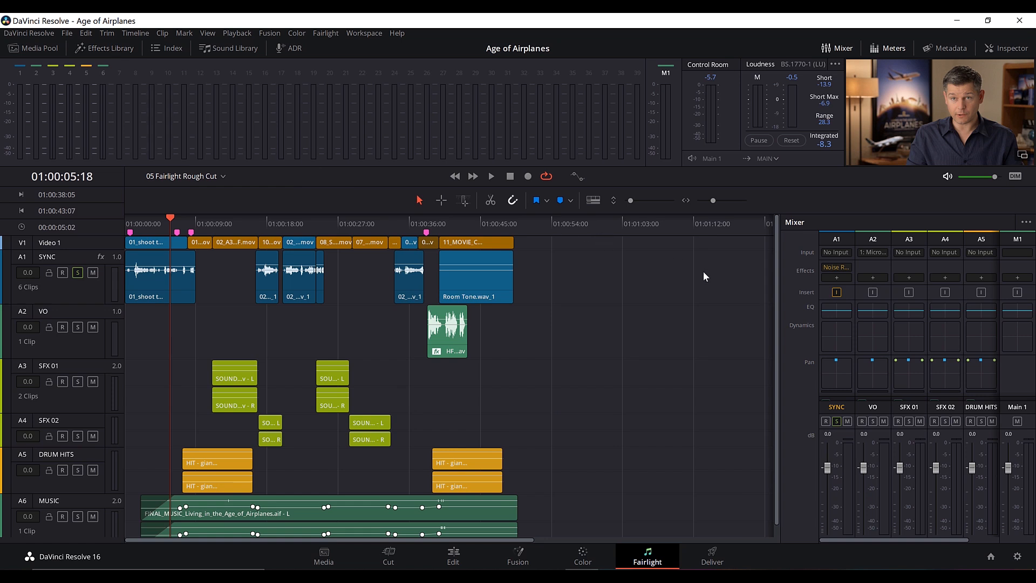
drag(780, 260, 727, 270)
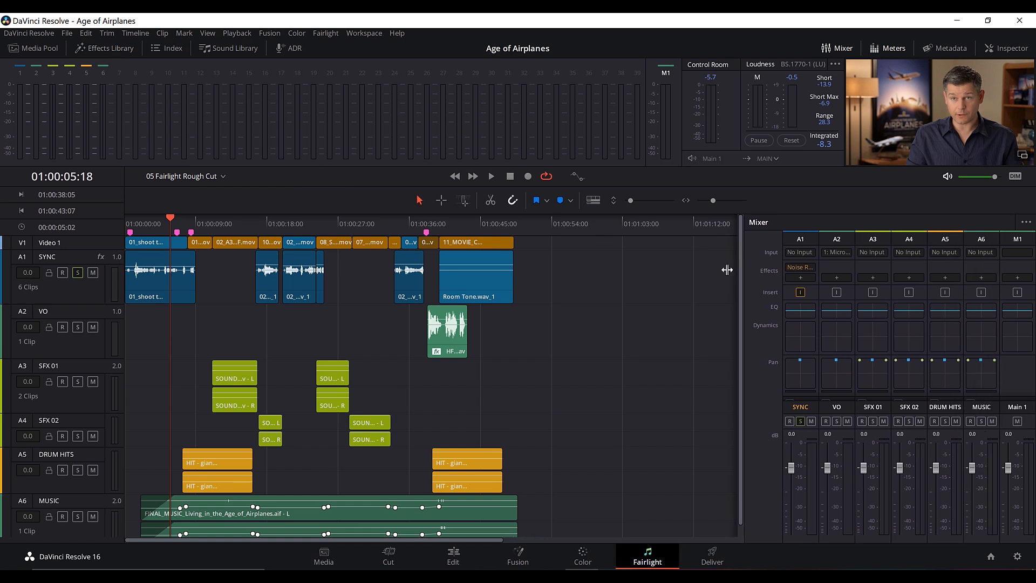
key(shift+z)
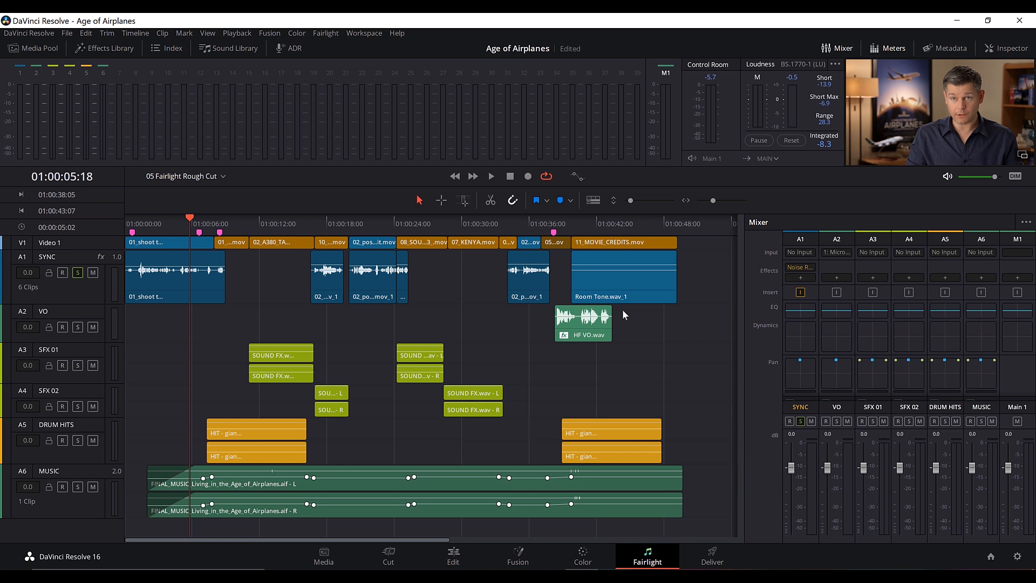
Unsolo the SYNC track and raise its fader to +4.3 while playing the full mix from the timeline start
drag(161, 219, 94, 224)
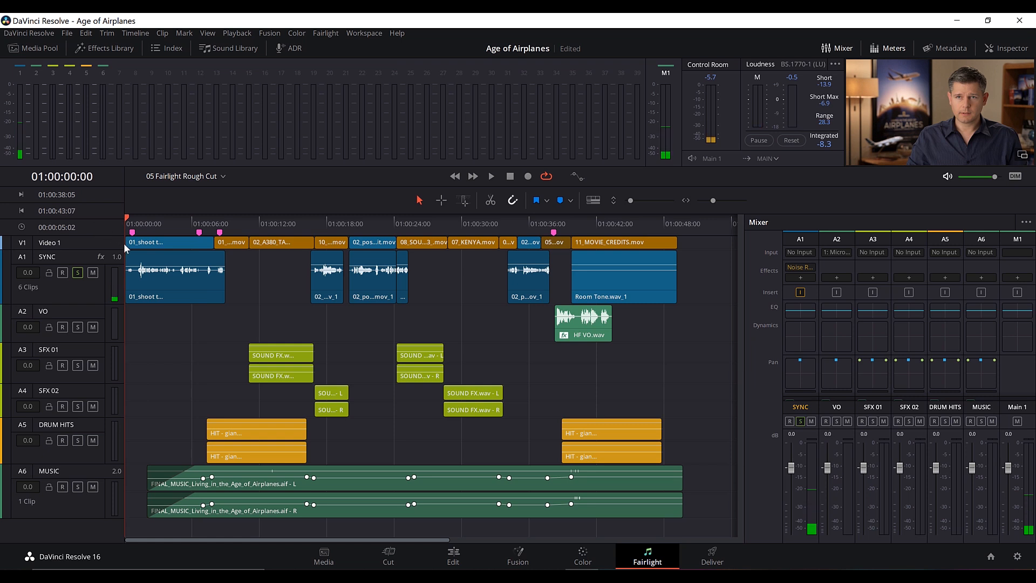
key(space)
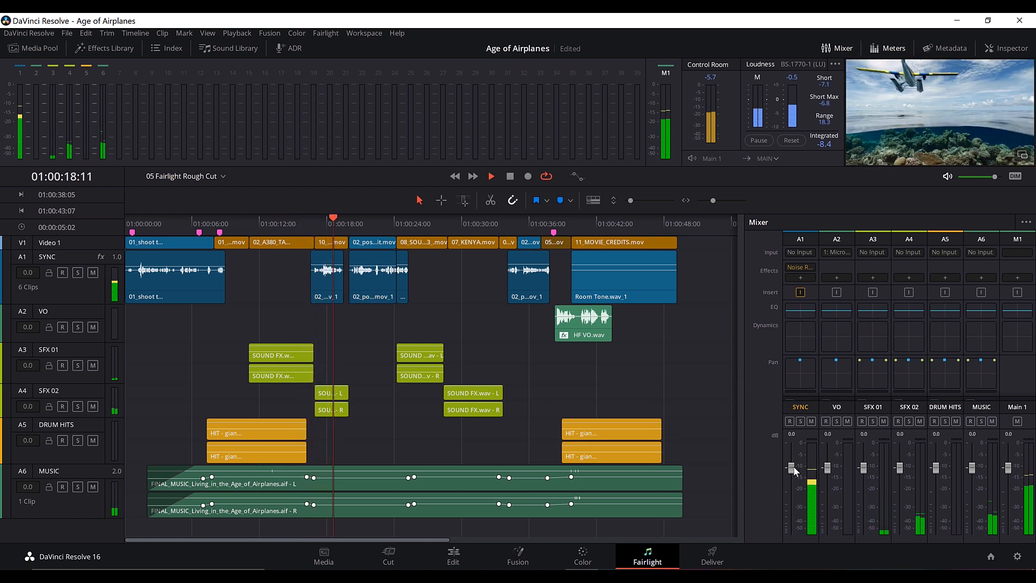
drag(793, 470, 801, 463)
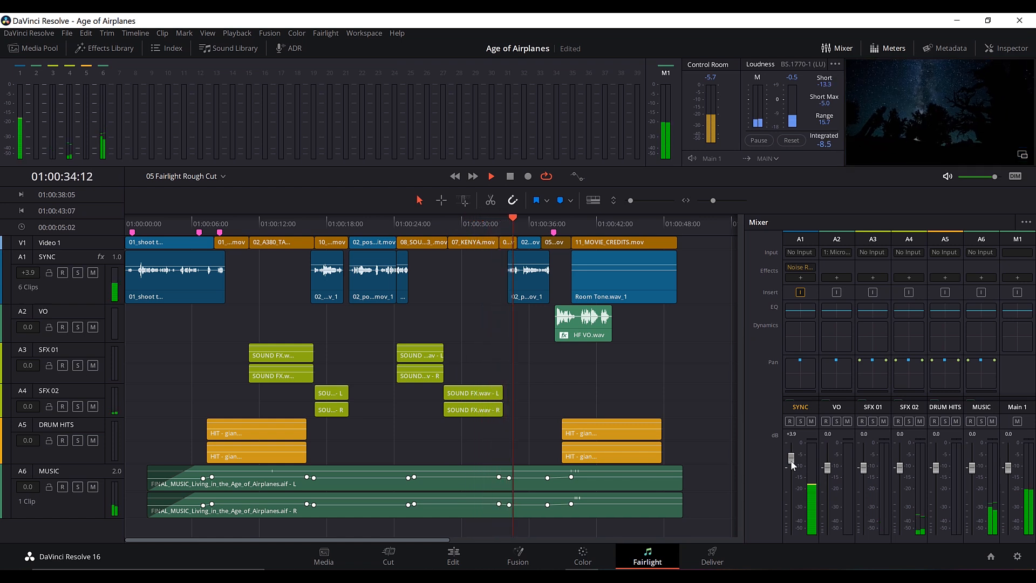
drag(791, 458, 791, 457)
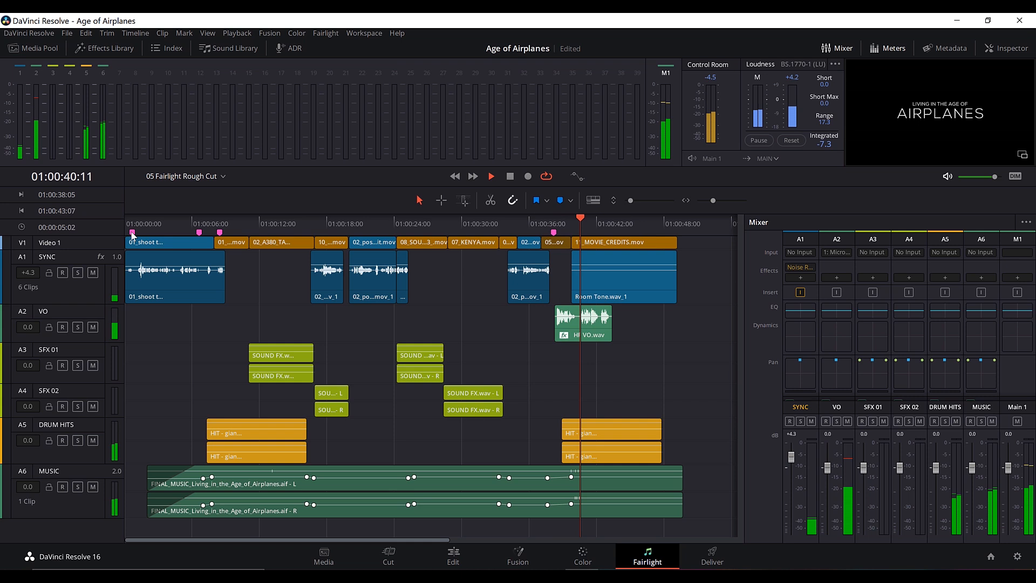
key(Home)
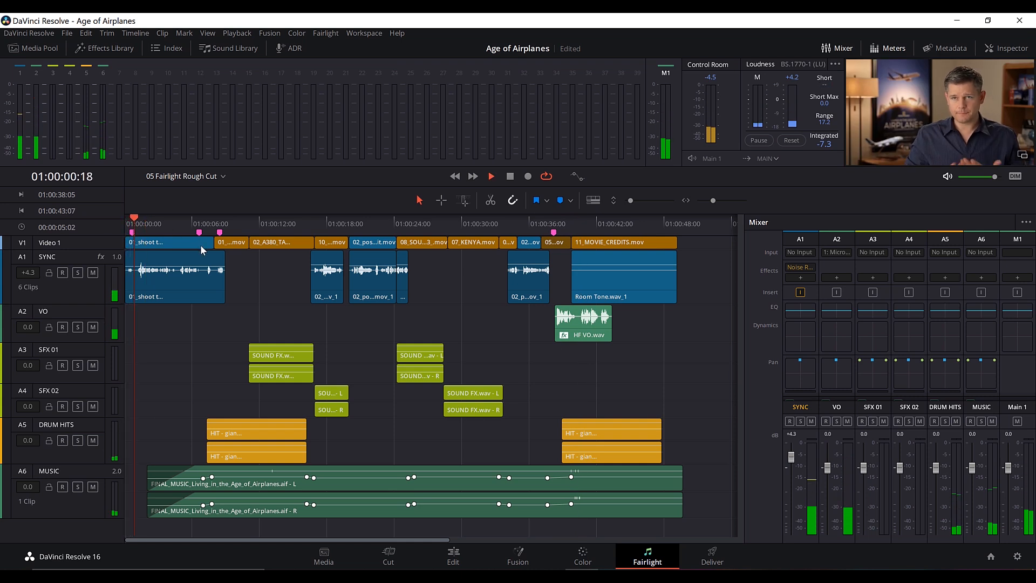